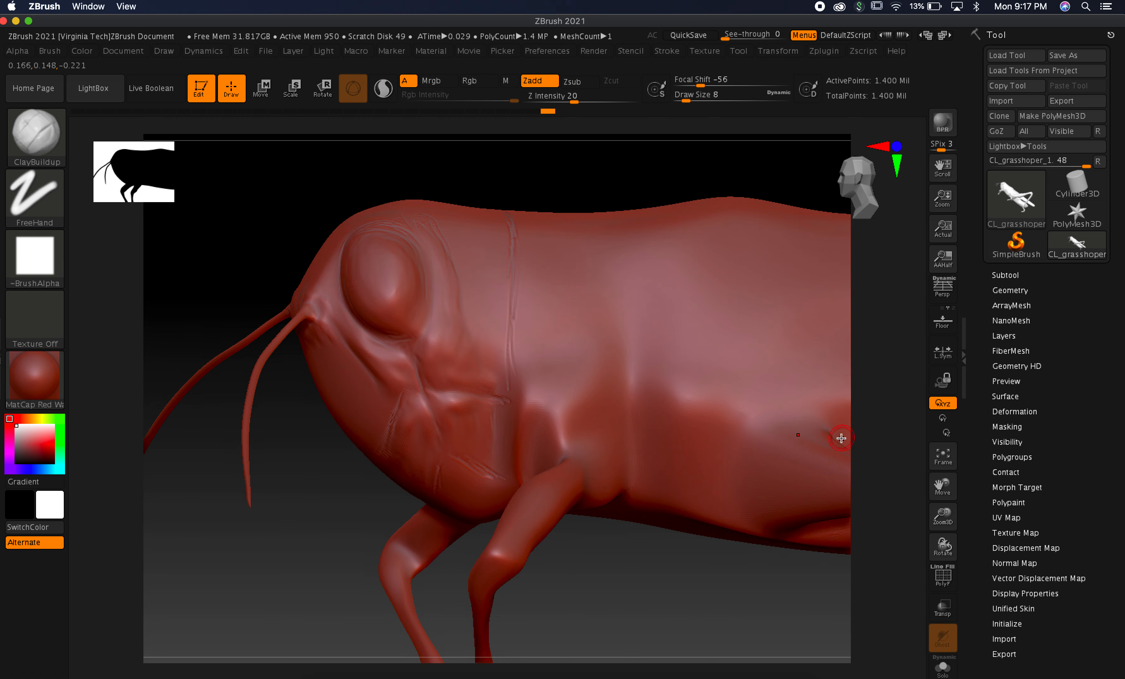
Check the grasshopper's thorax in the Preview reference photo, and sculpt the rear edge line of the pronotum in ZBrush with the Standard brush.
{"action": "key", "text": "super+Tab"}
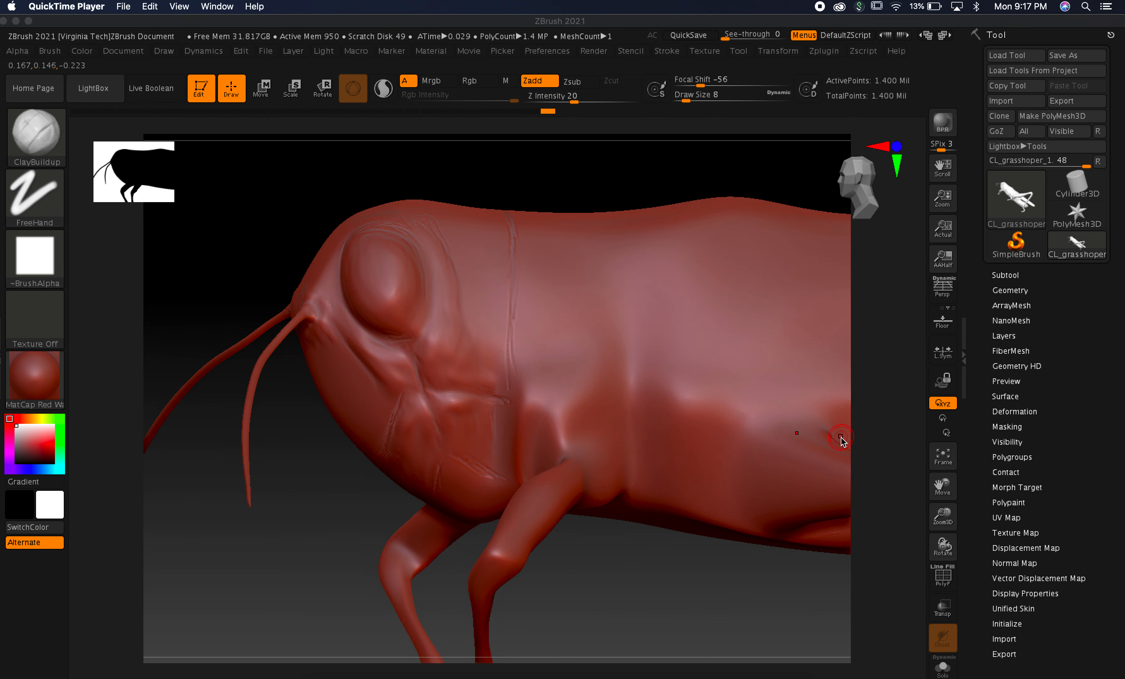
{"action": "key", "text": "super+Tab"}
{"action": "key", "text": "super+Tab"}
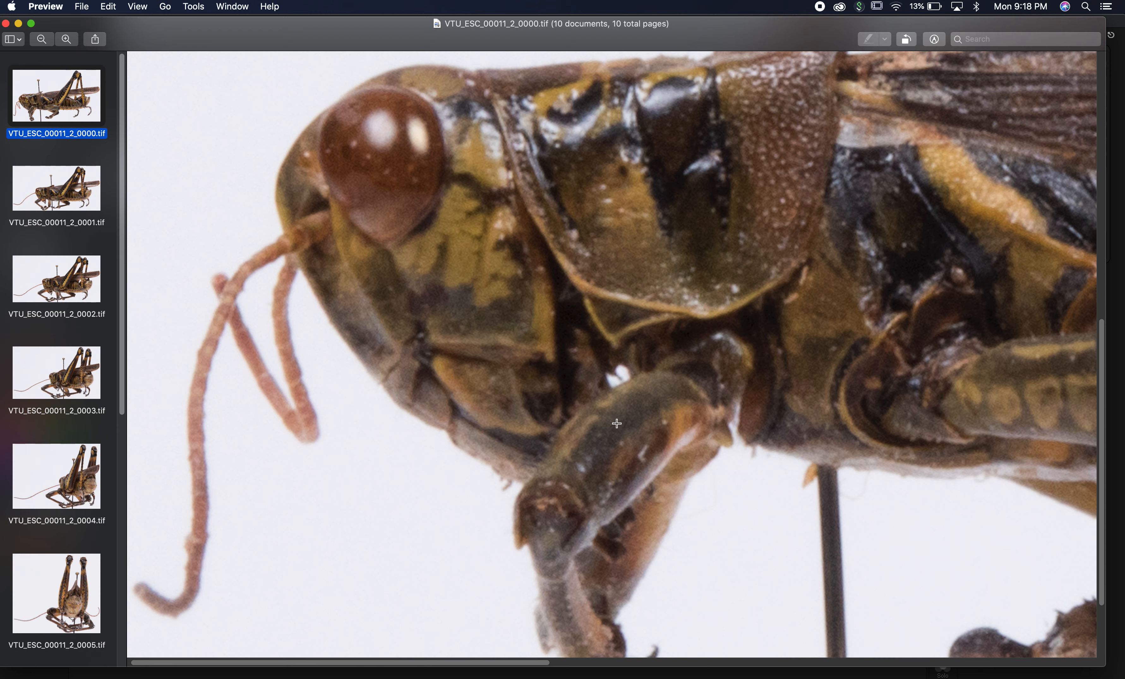
{"action": "key", "text": "super+Tab"}
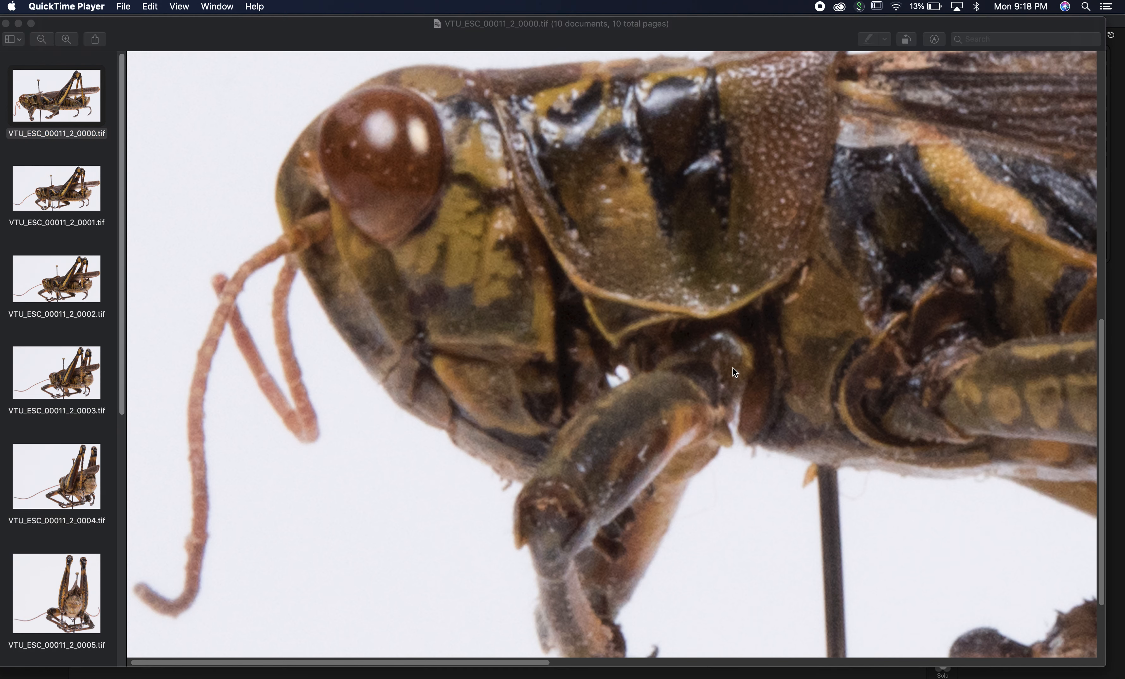
{"action": "key", "text": "super+Tab"}
{"action": "key", "text": "super+Tab"}
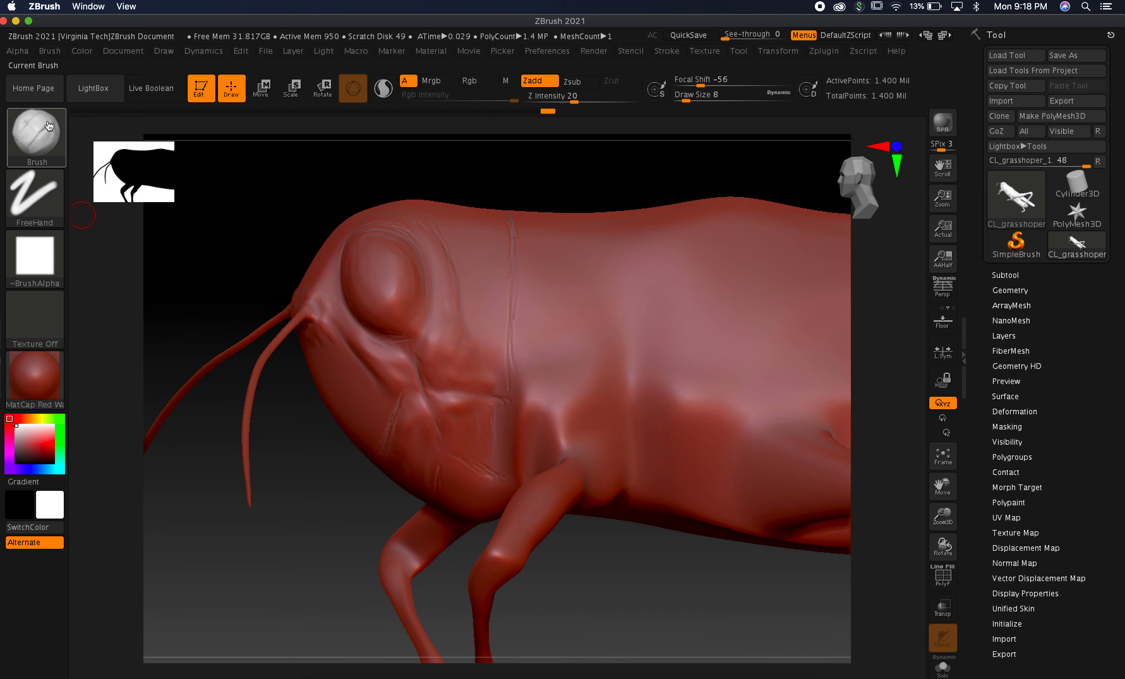
{"action": "left_click", "coordinate": [47, 140]}
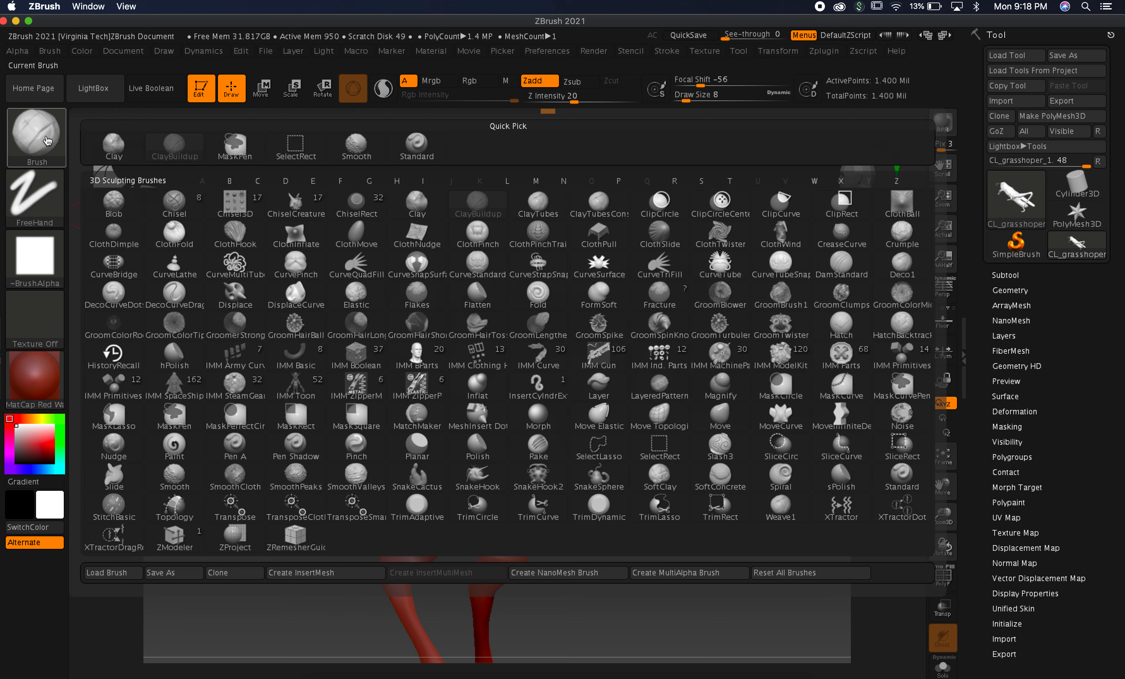
{"action": "left_click", "coordinate": [416, 148]}
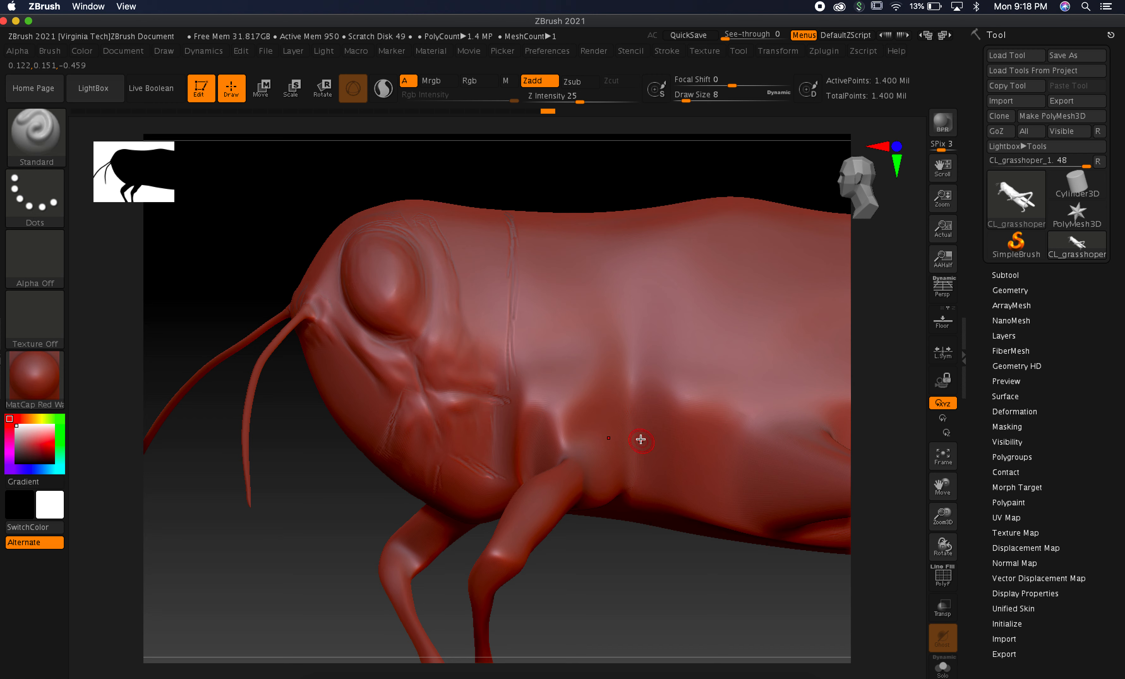
{"action": "left_click_drag", "start_coordinate": [698, 222], "coordinate": [647, 390]}
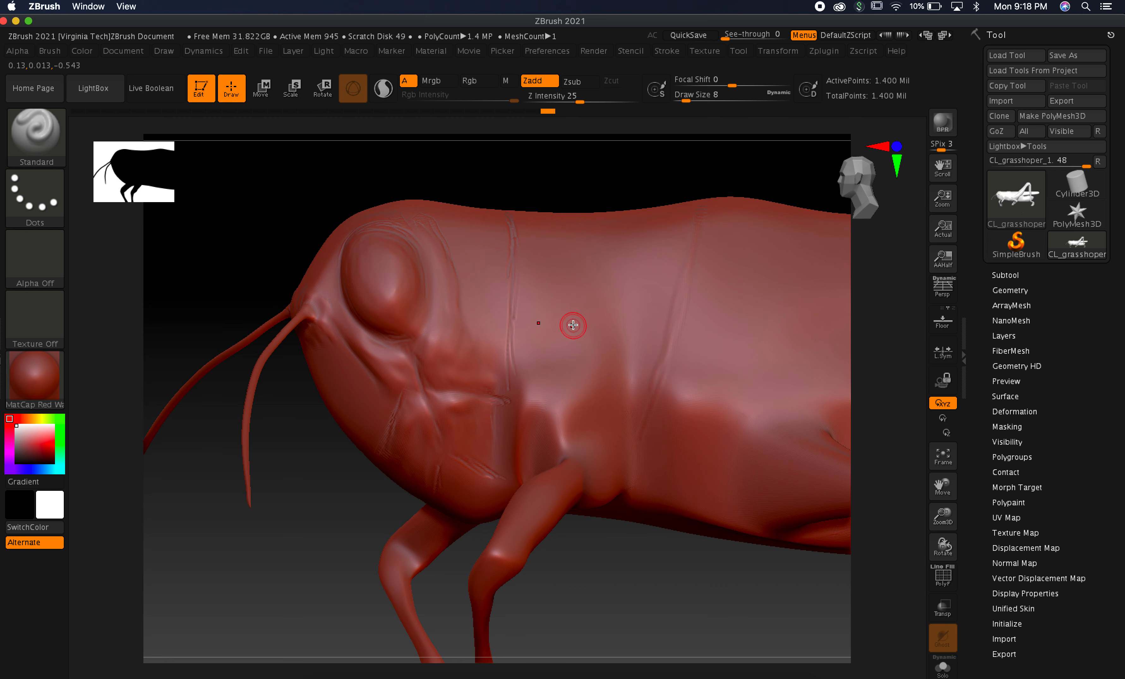
Examine the lower edge of the pronotum in the Preview reference photo and return to ZBrush.
{"action": "key", "text": "super+Tab"}
{"action": "key", "text": "super+Tab"}
{"action": "key", "text": "super+Tab"}
{"action": "key", "text": "super+Tab"}
{"action": "key", "text": "super+Tab"}
{"action": "key", "text": "super+Tab"}
{"action": "key", "text": "super+Tab"}
{"action": "key", "text": "super+Tab"}
{"action": "key", "text": "super+Tab"}
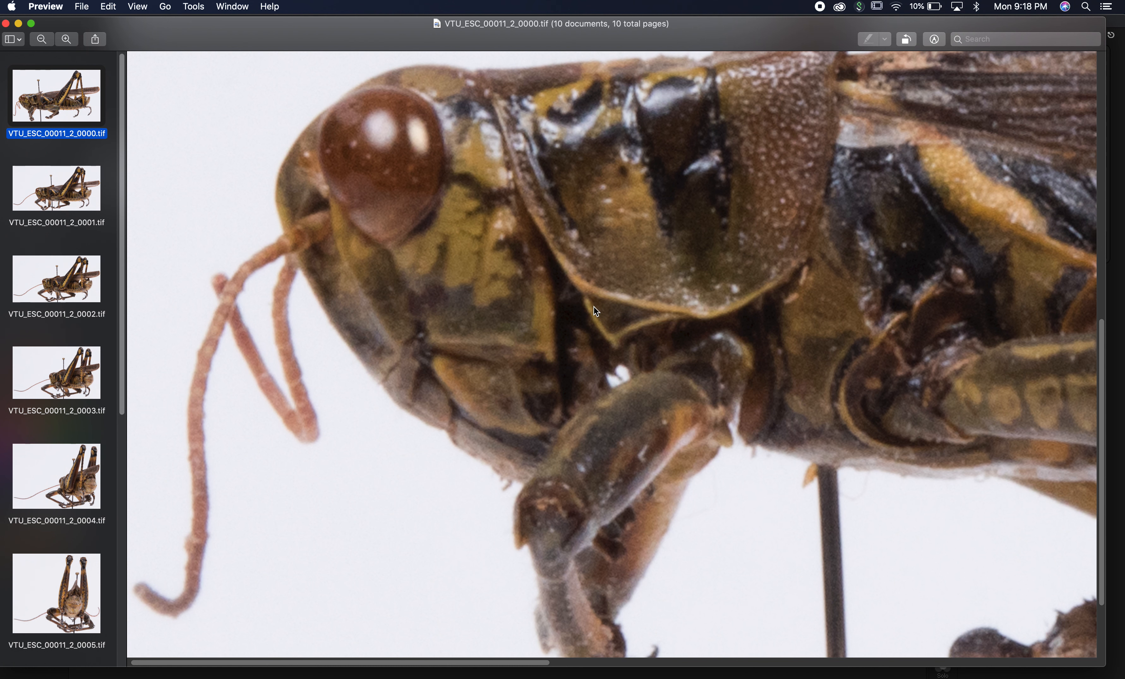
{"action": "key", "text": "super+Tab"}
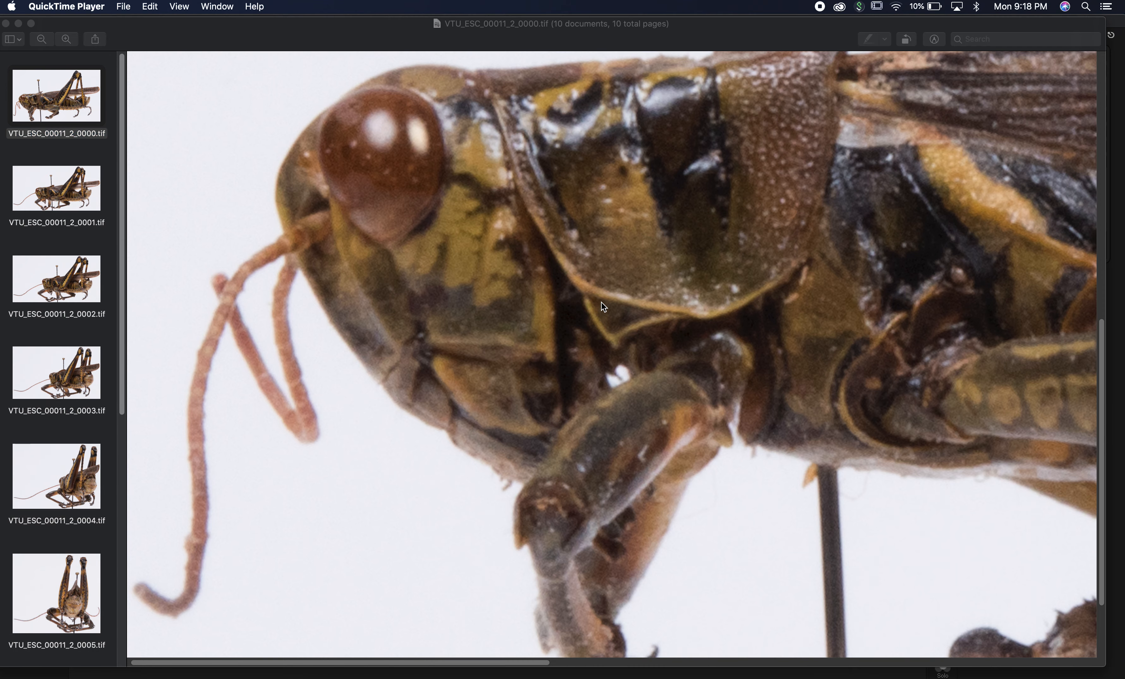
{"action": "key", "text": "super+Tab"}
{"action": "key", "text": "super+Tab"}
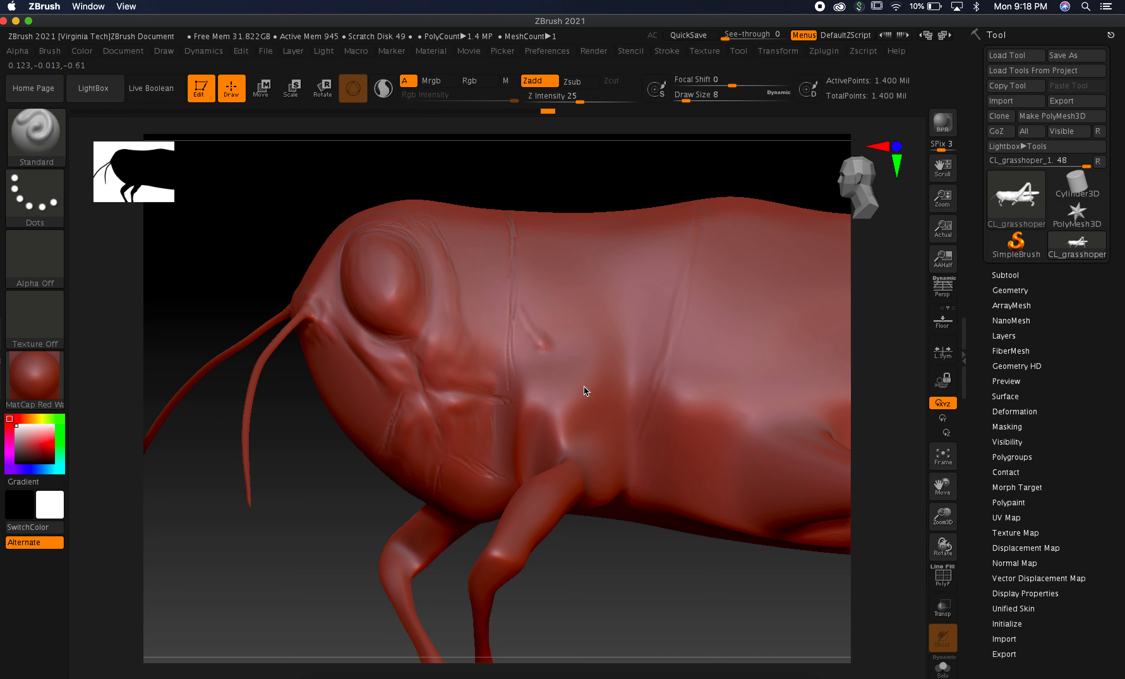
{"action": "mouse_move", "coordinate": [541, 350]}
{"action": "left_mouse_down"}
{"action": "mouse_move", "coordinate": [495, 350]}
{"action": "mouse_move", "coordinate": [603, 349]}
{"action": "left_mouse_up"}
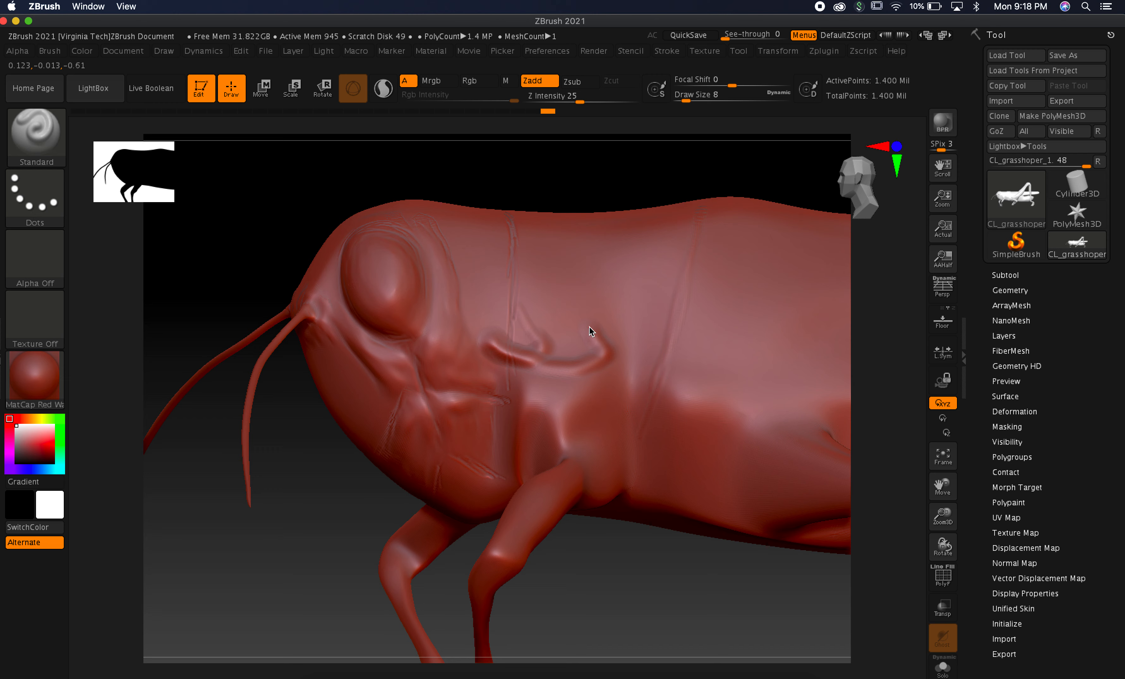
{"action": "left_click_drag", "start_coordinate": [589, 327], "coordinate": [474, 240]}
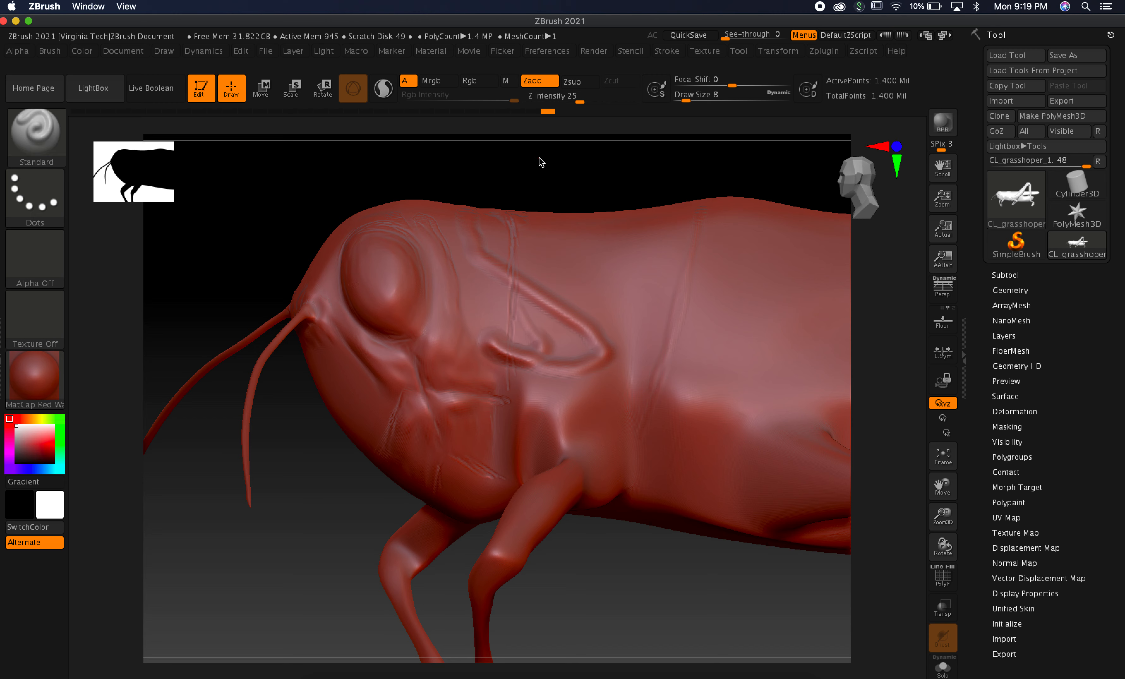
{"action": "left_click", "coordinate": [532, 114]}
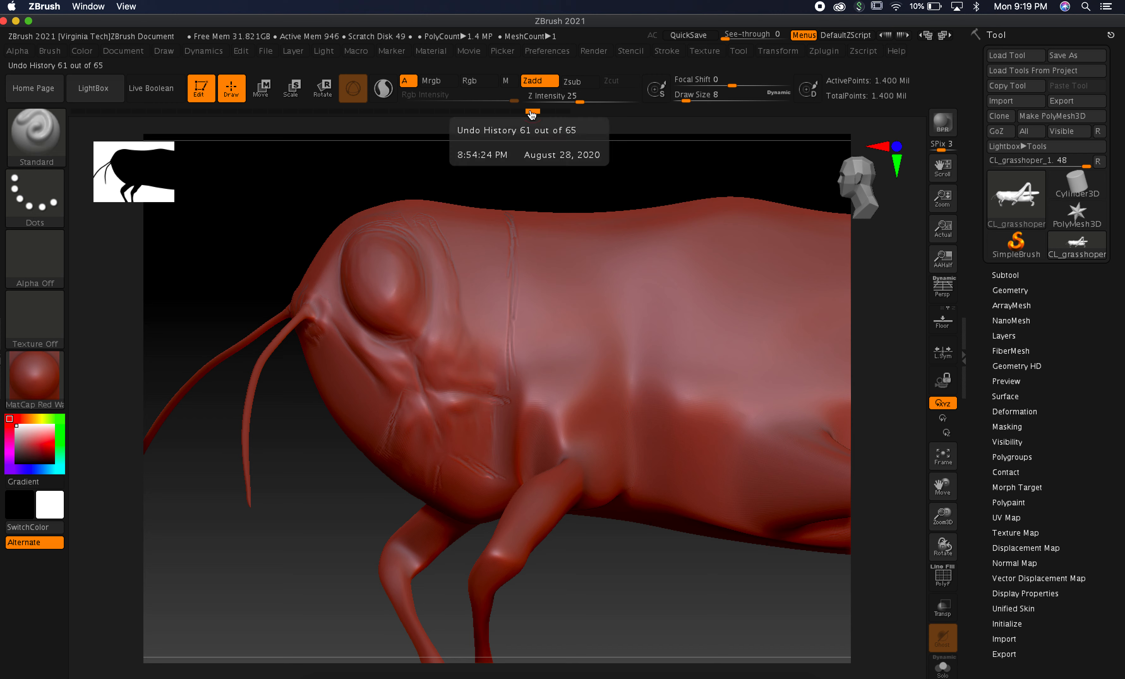
{"action": "left_click", "coordinate": [546, 113]}
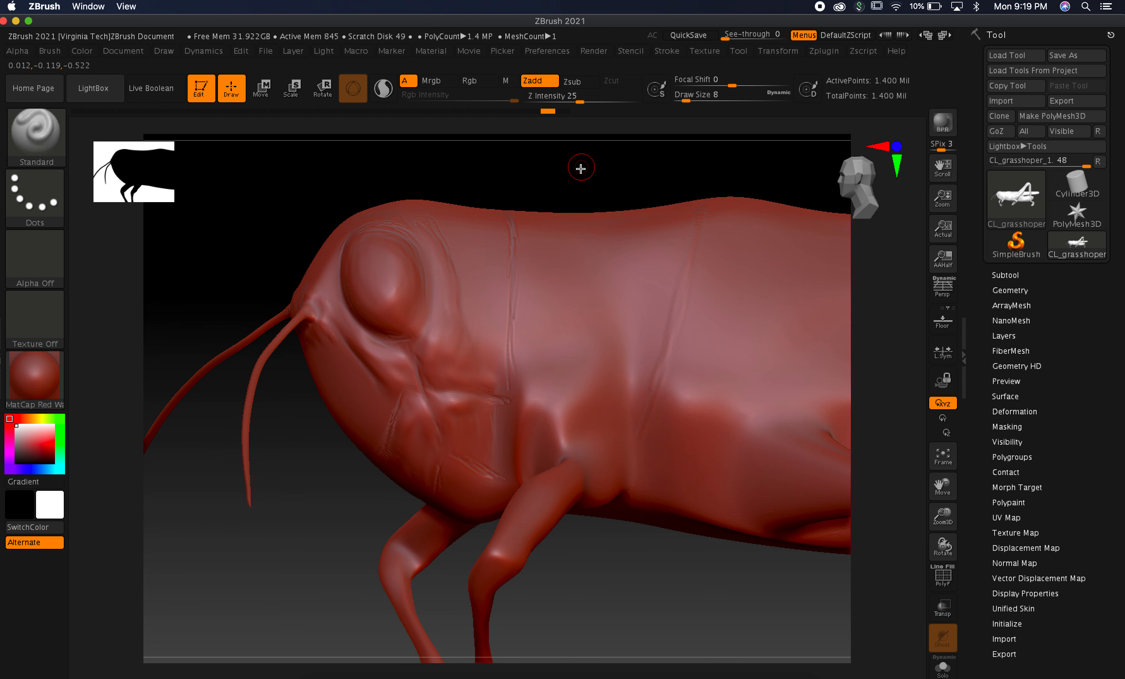
Sculpt the curved lower edge of the pronotum between its front and rear lines, and reinforce the rear line.
{"action": "left_click_drag", "start_coordinate": [593, 172], "coordinate": [563, 319]}
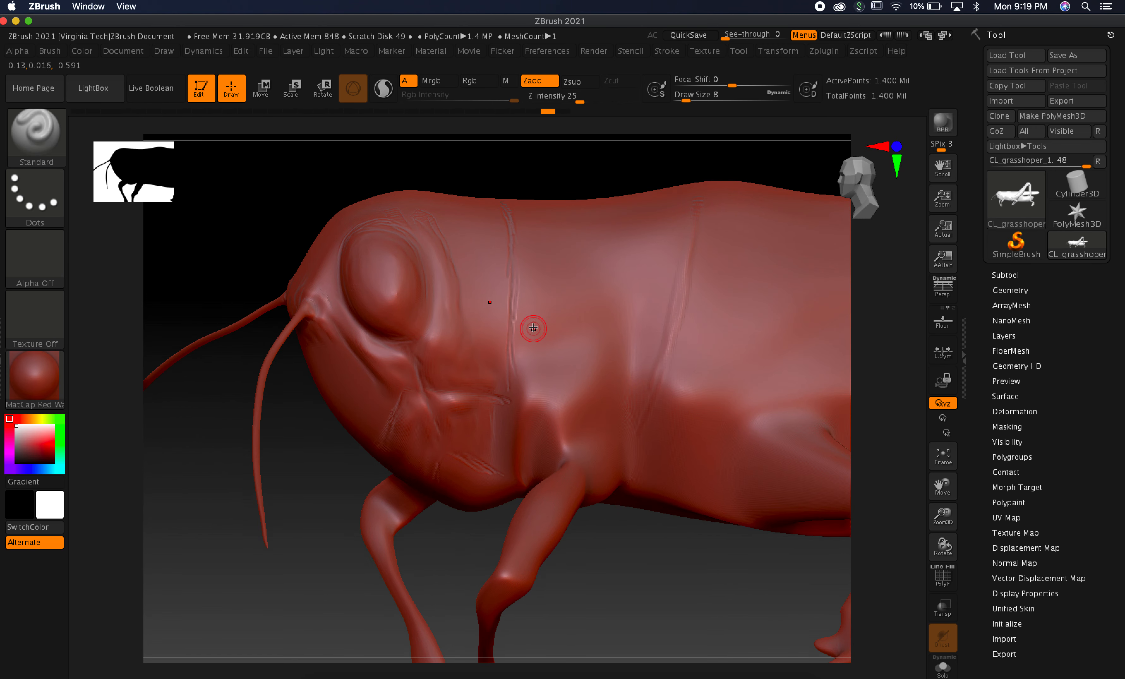
{"action": "mouse_move", "coordinate": [517, 315]}
{"action": "left_mouse_down"}
{"action": "mouse_move", "coordinate": [569, 364]}
{"action": "mouse_move", "coordinate": [624, 362]}
{"action": "mouse_move", "coordinate": [662, 334]}
{"action": "mouse_move", "coordinate": [675, 297]}
{"action": "left_mouse_up"}
{"action": "left_click_drag", "start_coordinate": [701, 199], "coordinate": [681, 294]}
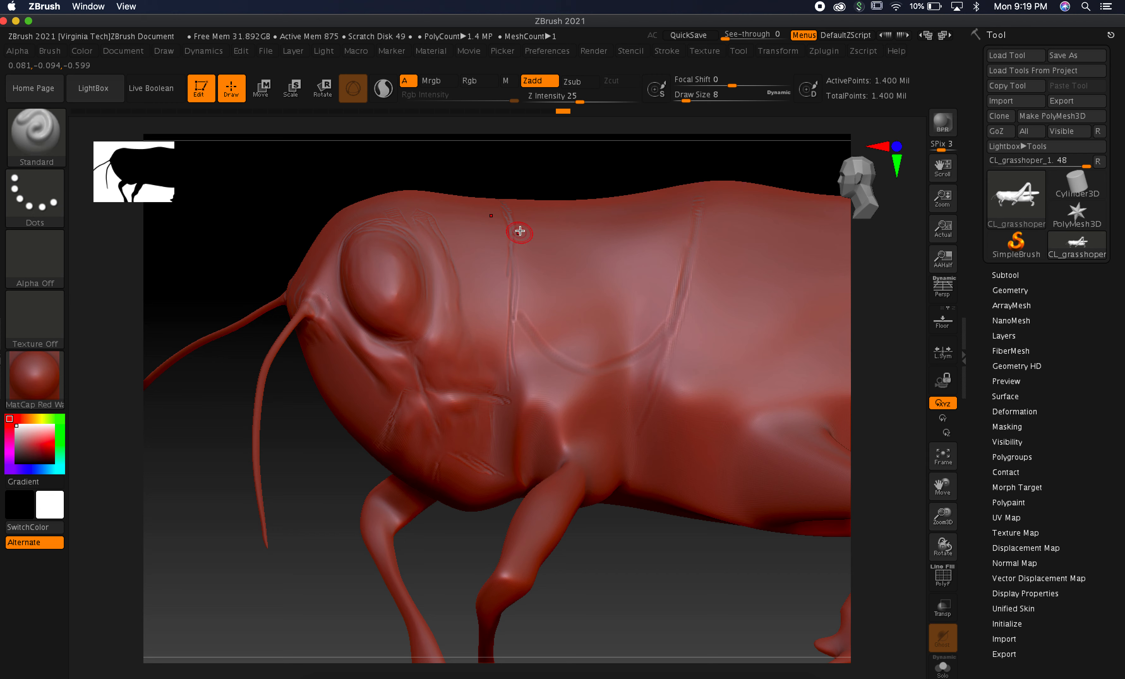
{"action": "mouse_move", "coordinate": [518, 278]}
{"action": "left_mouse_down"}
{"action": "mouse_move", "coordinate": [545, 346]}
{"action": "mouse_move", "coordinate": [593, 379]}
{"action": "mouse_move", "coordinate": [653, 341]}
{"action": "left_mouse_up"}
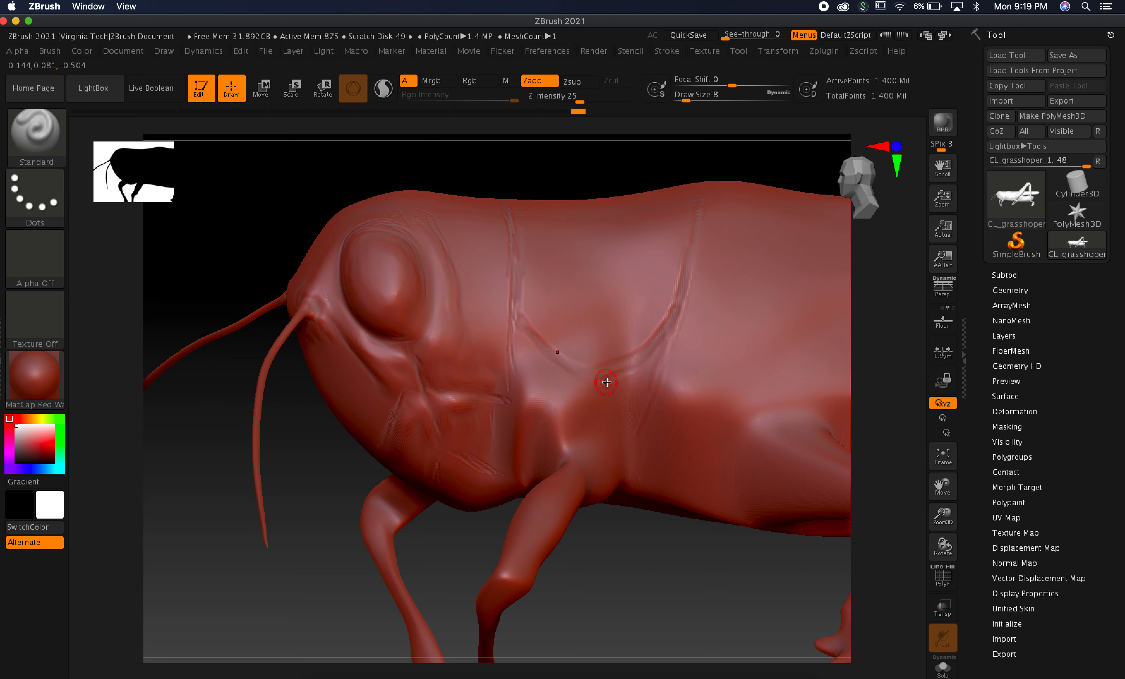
Check the pronotum markings in the Preview reference photo, and sculpt a U-shaped crease on the pronotum's upper middle in ZBrush.
{"action": "key", "text": "super+Tab"}
{"action": "key", "text": "super+Tab"}
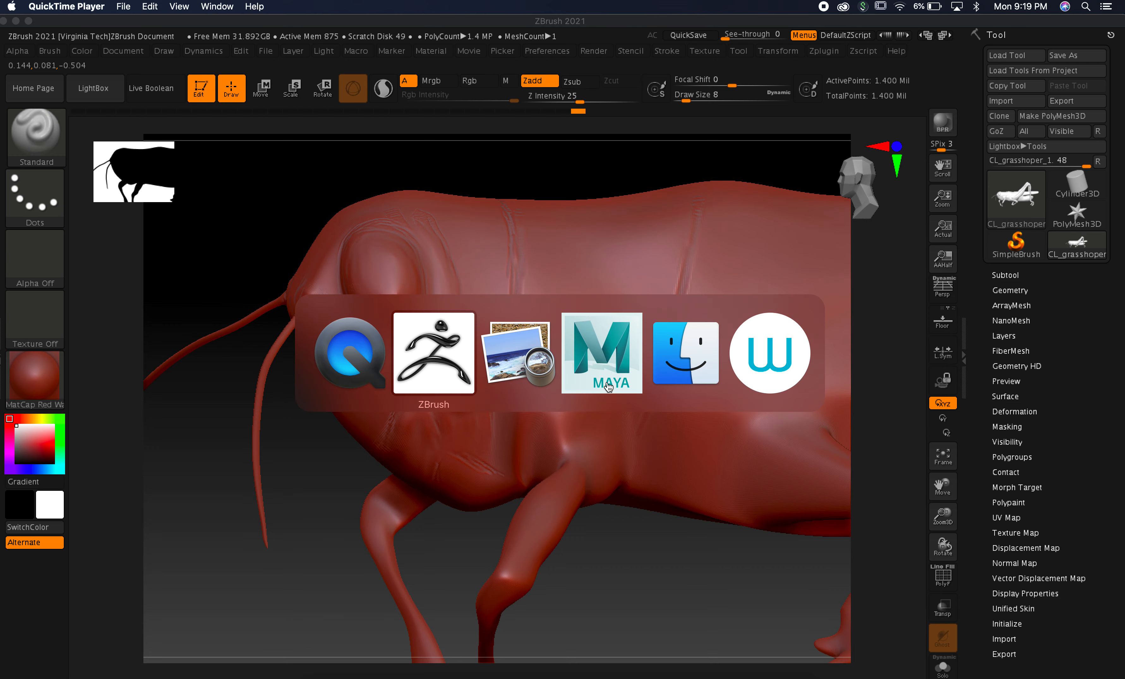
{"action": "key", "text": "super+Tab"}
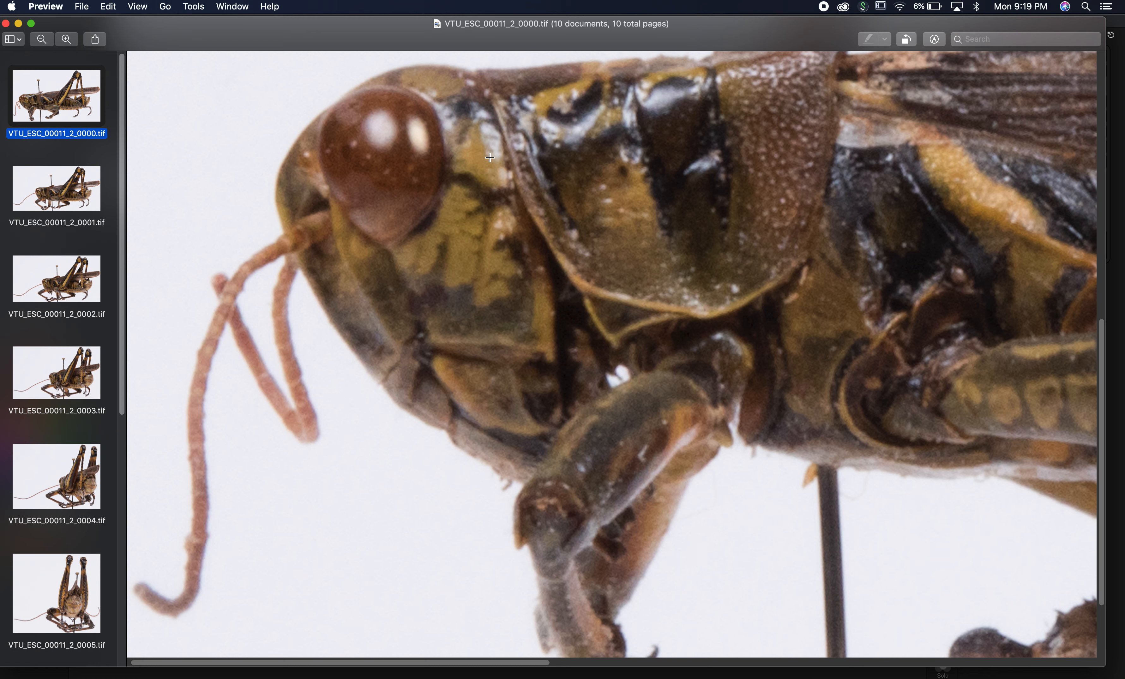
{"action": "key", "text": "super+Tab"}
{"action": "key", "text": "super+Tab"}
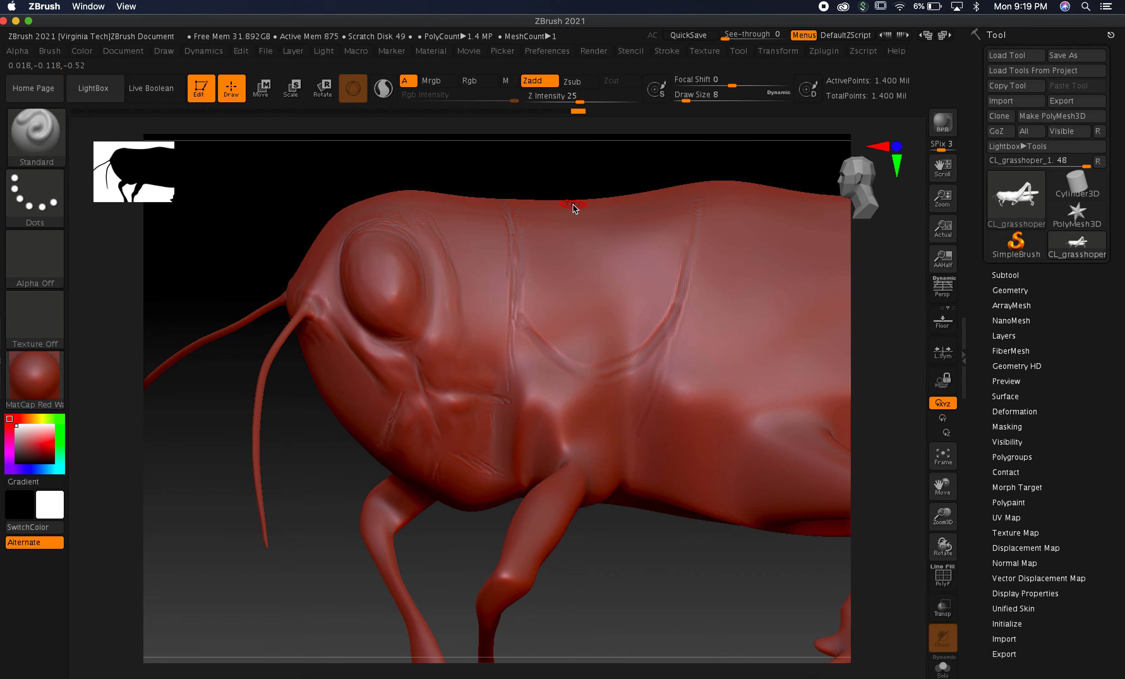
{"action": "mouse_move", "coordinate": [556, 236]}
{"action": "left_mouse_down"}
{"action": "mouse_move", "coordinate": [580, 297]}
{"action": "mouse_move", "coordinate": [622, 287]}
{"action": "mouse_move", "coordinate": [645, 204]}
{"action": "left_mouse_up"}
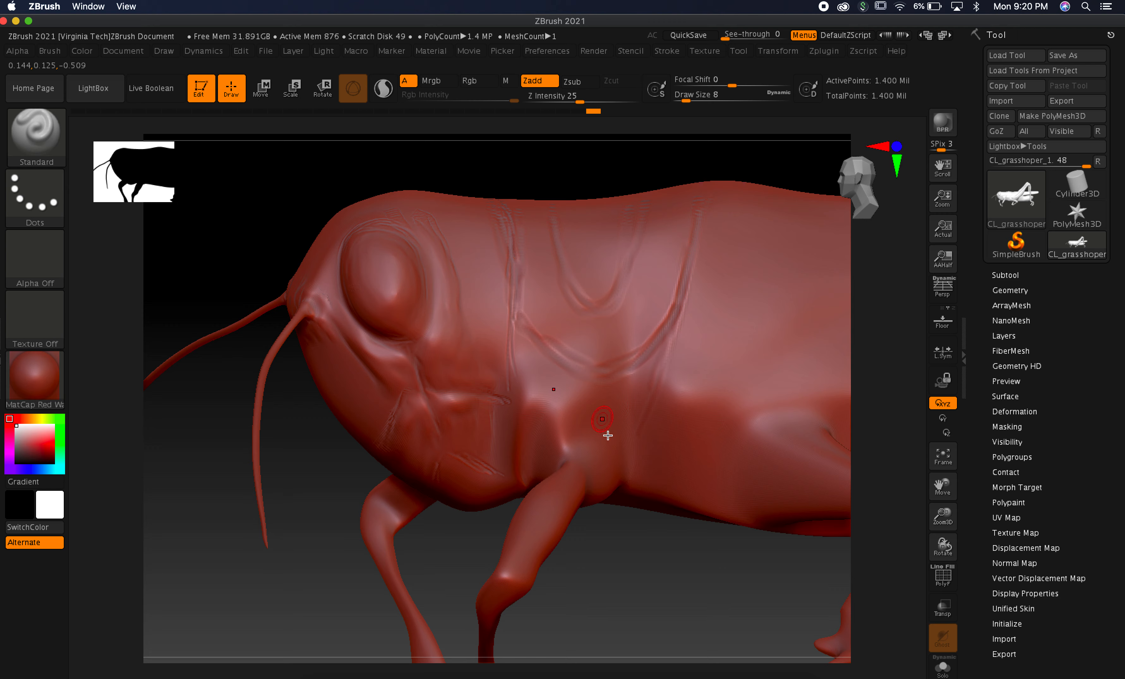
Check the leg joints in the Preview reference photo, and sculpt concentric ridges around the front leg's base in ZBrush.
{"action": "key", "text": "super+Tab"}
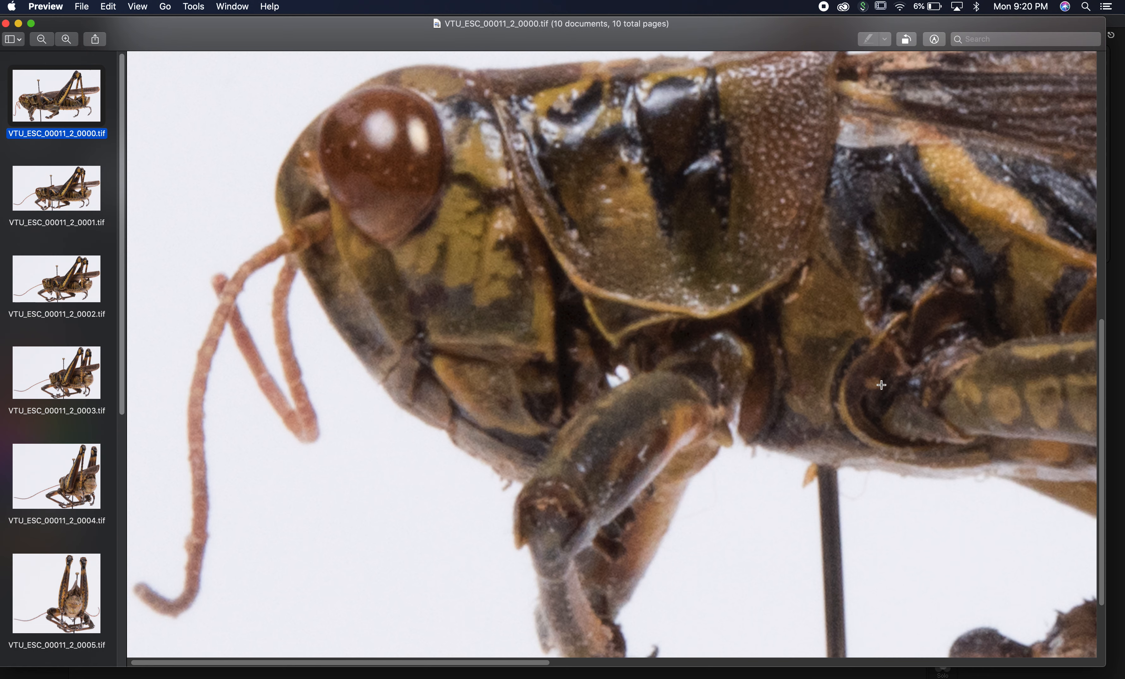
{"action": "key", "text": "super+Tab"}
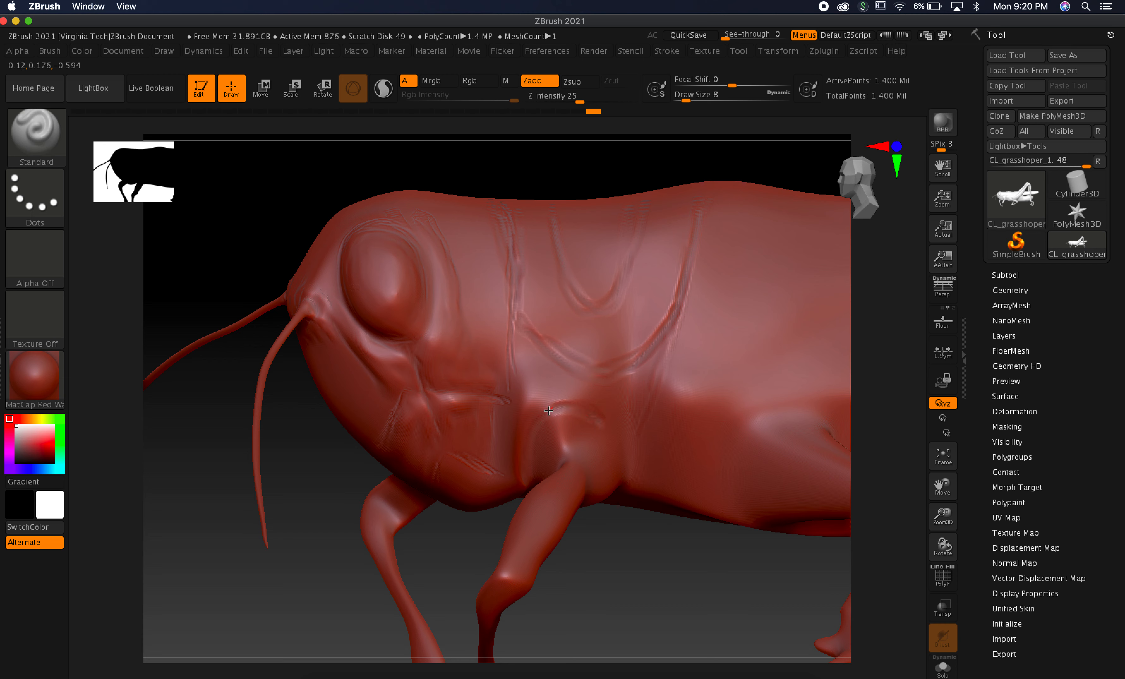
{"action": "mouse_move", "coordinate": [627, 462]}
{"action": "left_mouse_down"}
{"action": "mouse_move", "coordinate": [527, 463]}
{"action": "mouse_move", "coordinate": [625, 465]}
{"action": "mouse_move", "coordinate": [532, 427]}
{"action": "mouse_move", "coordinate": [588, 407]}
{"action": "mouse_move", "coordinate": [572, 415]}
{"action": "left_mouse_up"}
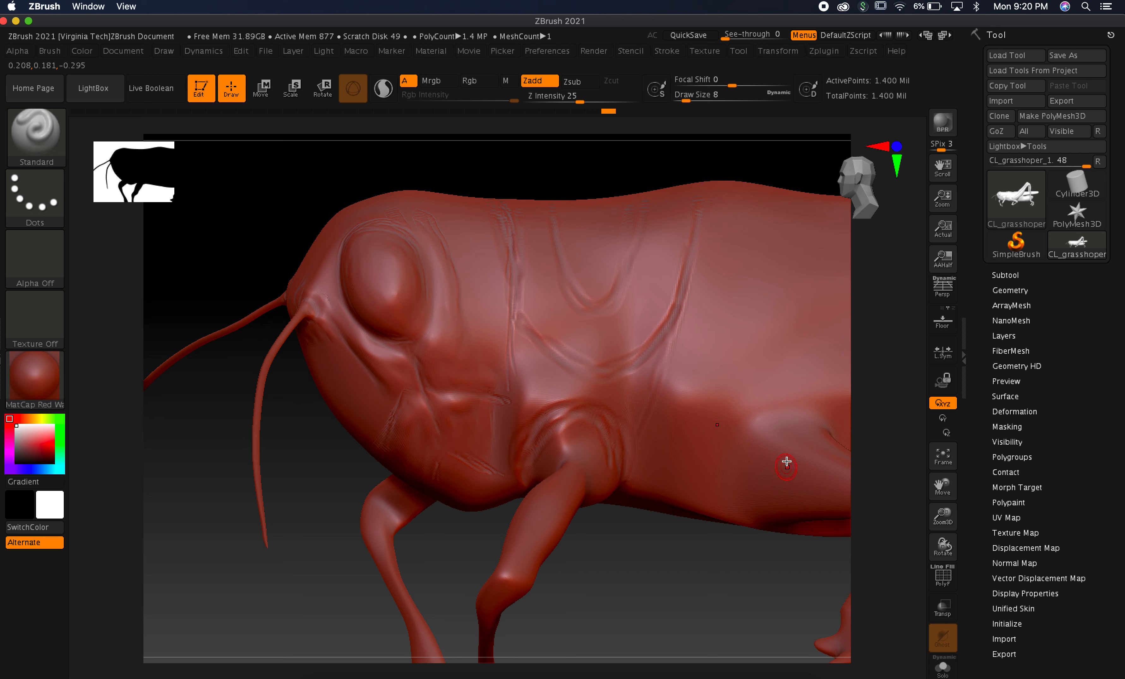
Sculpt curved ridges around the base of the second leg on the thorax's side.
{"action": "mouse_move", "coordinate": [762, 398]}
{"action": "left_mouse_down"}
{"action": "mouse_move", "coordinate": [706, 425]}
{"action": "mouse_move", "coordinate": [819, 397]}
{"action": "mouse_move", "coordinate": [778, 385]}
{"action": "mouse_move", "coordinate": [710, 419]}
{"action": "left_mouse_up"}
{"action": "left_click_drag", "start_coordinate": [676, 544], "coordinate": [683, 491]}
{"action": "left_click_drag", "start_coordinate": [648, 624], "coordinate": [696, 540]}
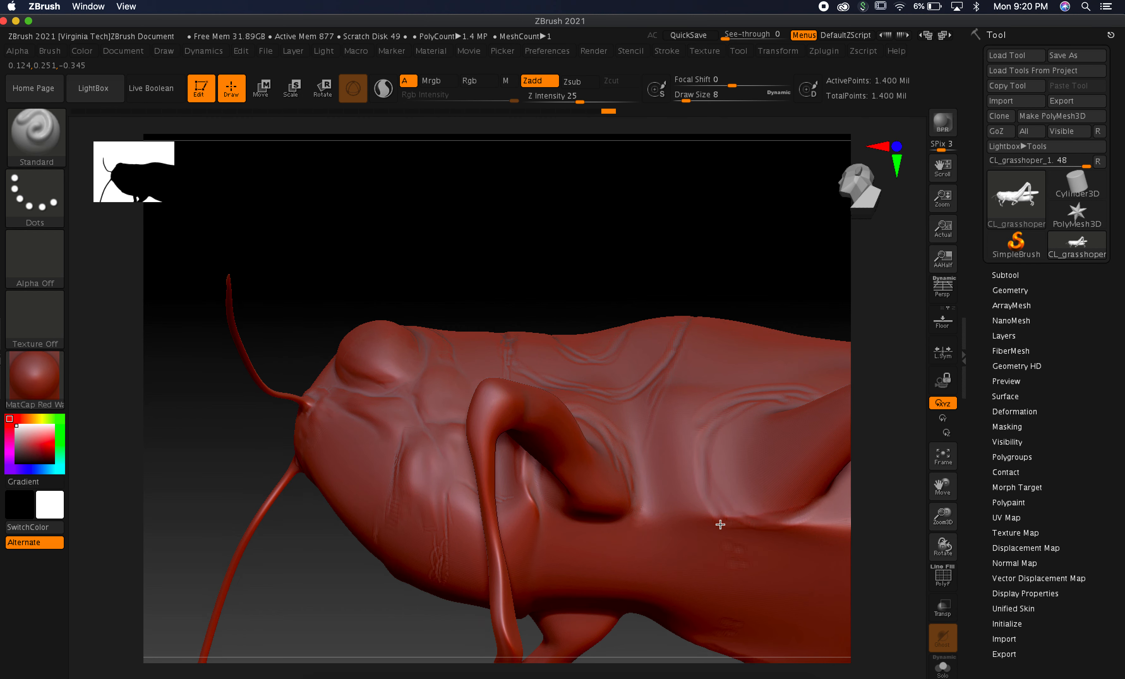
{"action": "left_click_drag", "start_coordinate": [775, 274], "coordinate": [737, 462]}
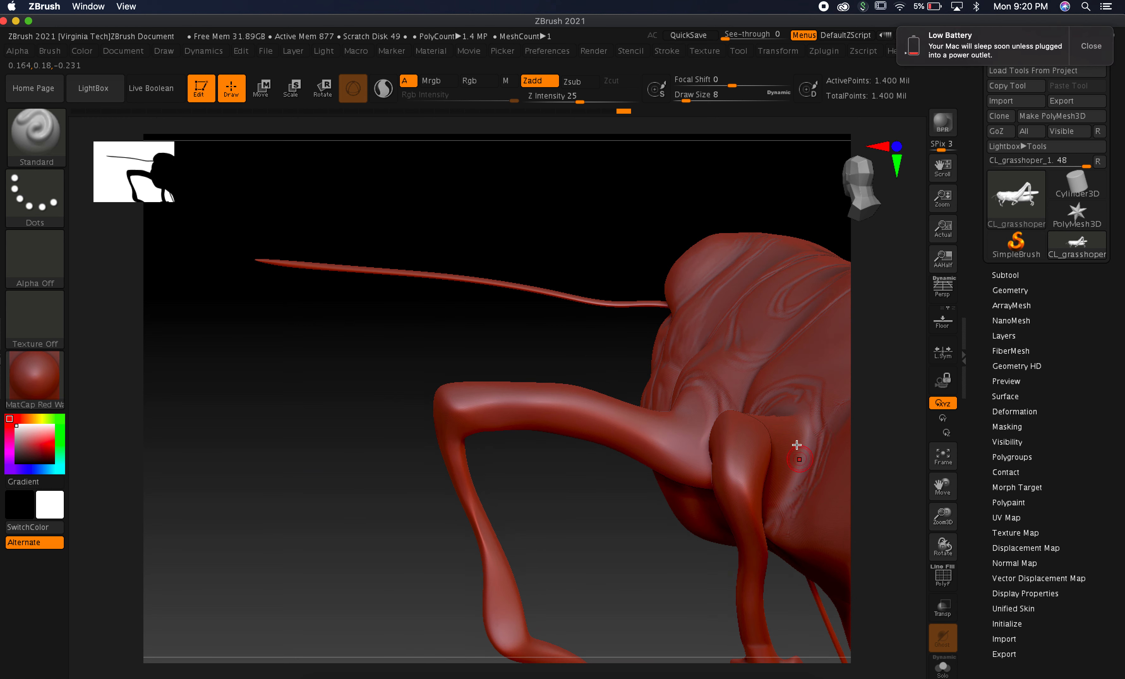
{"action": "left_click_drag", "start_coordinate": [567, 214], "coordinate": [621, 250]}
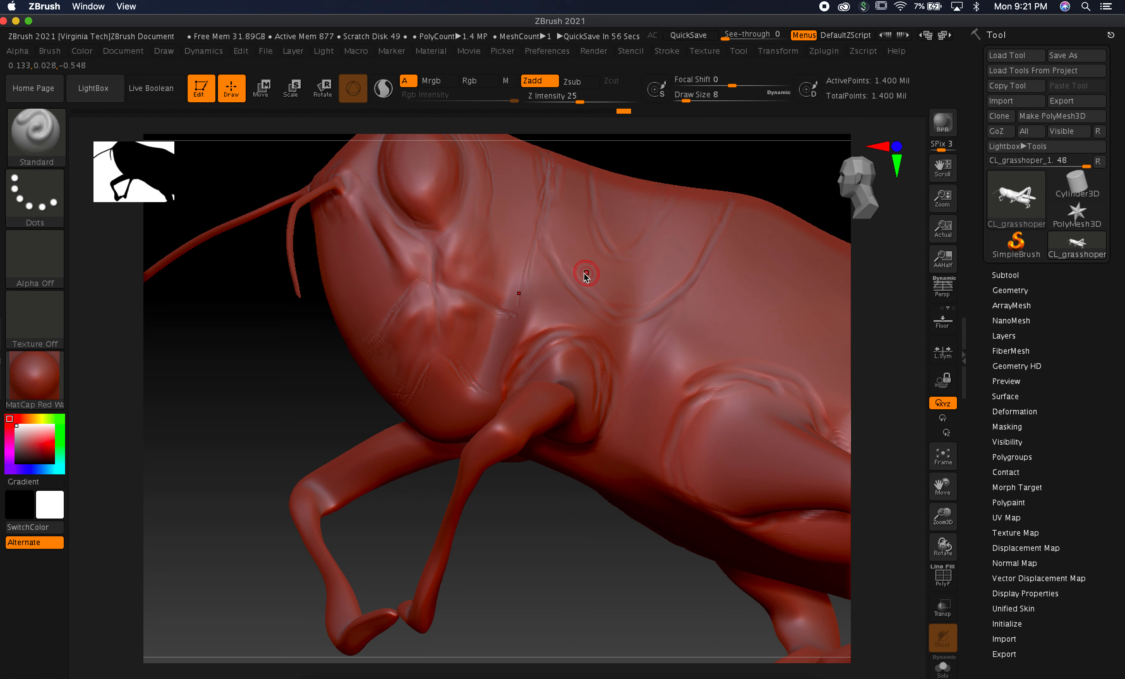
Check the second leg's socket in the Preview reference photo, and sculpt a peaked ridge above that leg's base in ZBrush.
{"action": "key", "text": "super+Tab"}
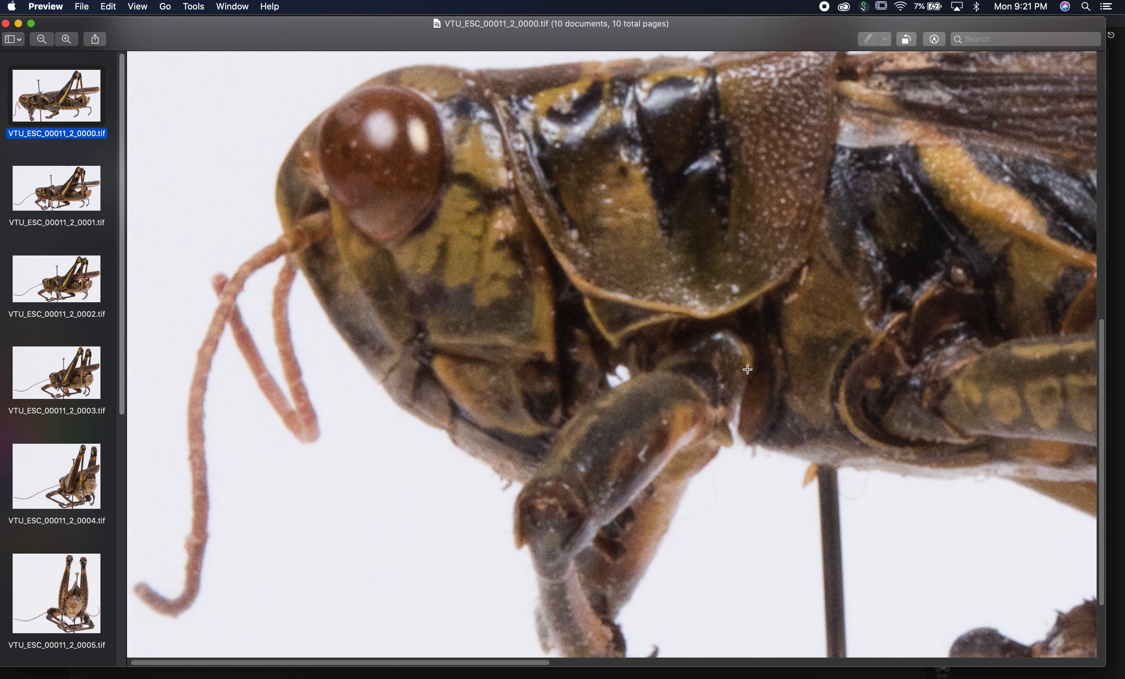
{"action": "left_click_drag", "start_coordinate": [472, 665], "coordinate": [551, 675]}
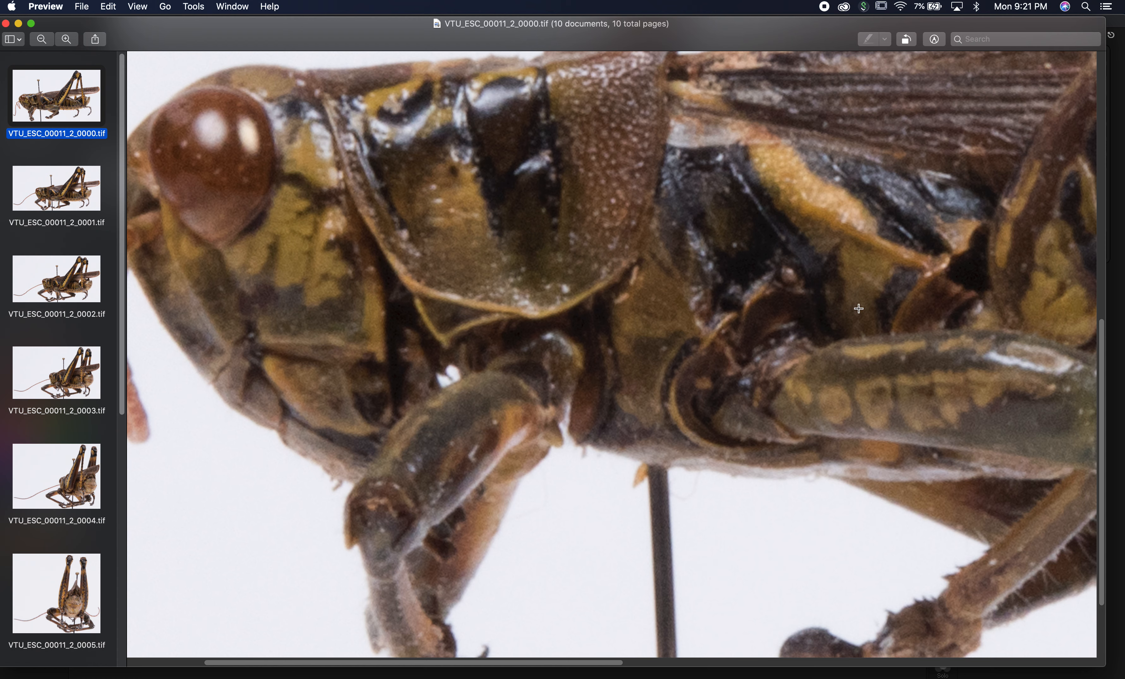
{"action": "key", "text": "super+Tab"}
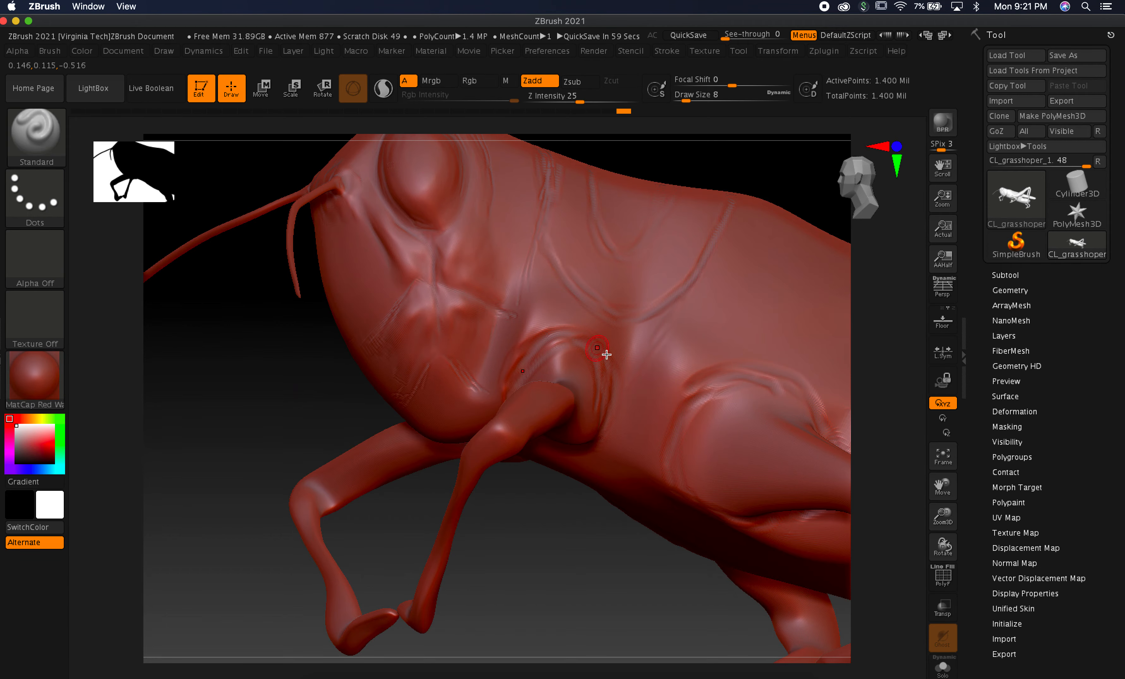
{"action": "left_click", "coordinate": [774, 354]}
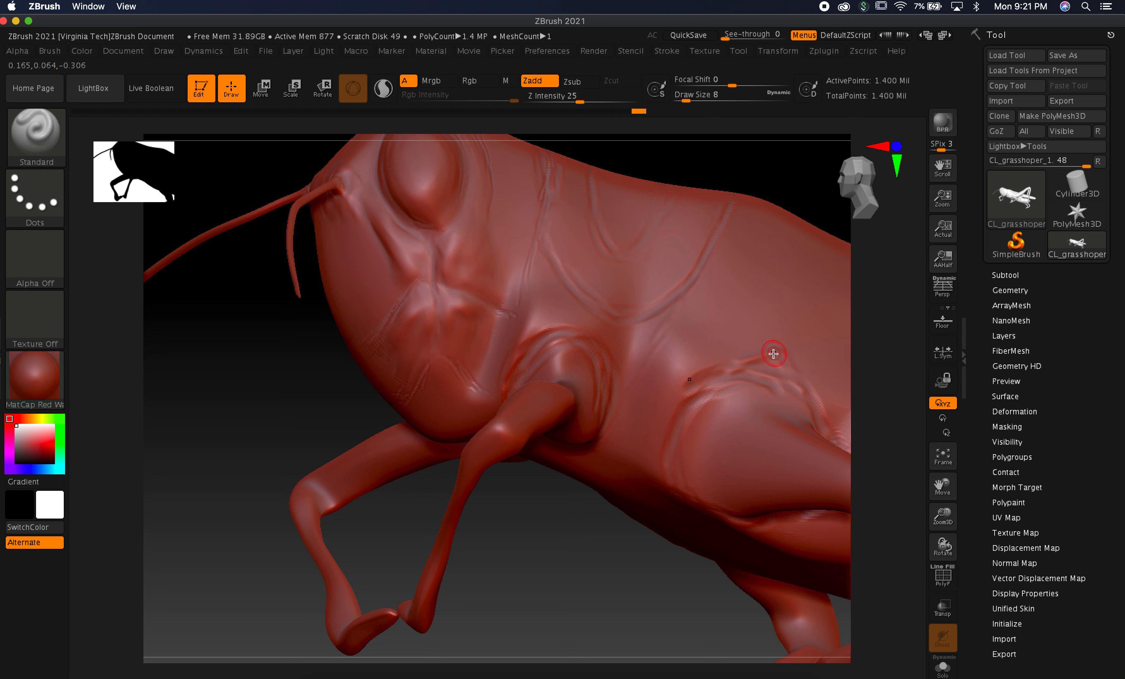
Check the area between the legs in the Preview reference photo, and sculpt curved ridges between the two leg bases on the thorax in ZBrush.
{"action": "key", "text": "super+Tab"}
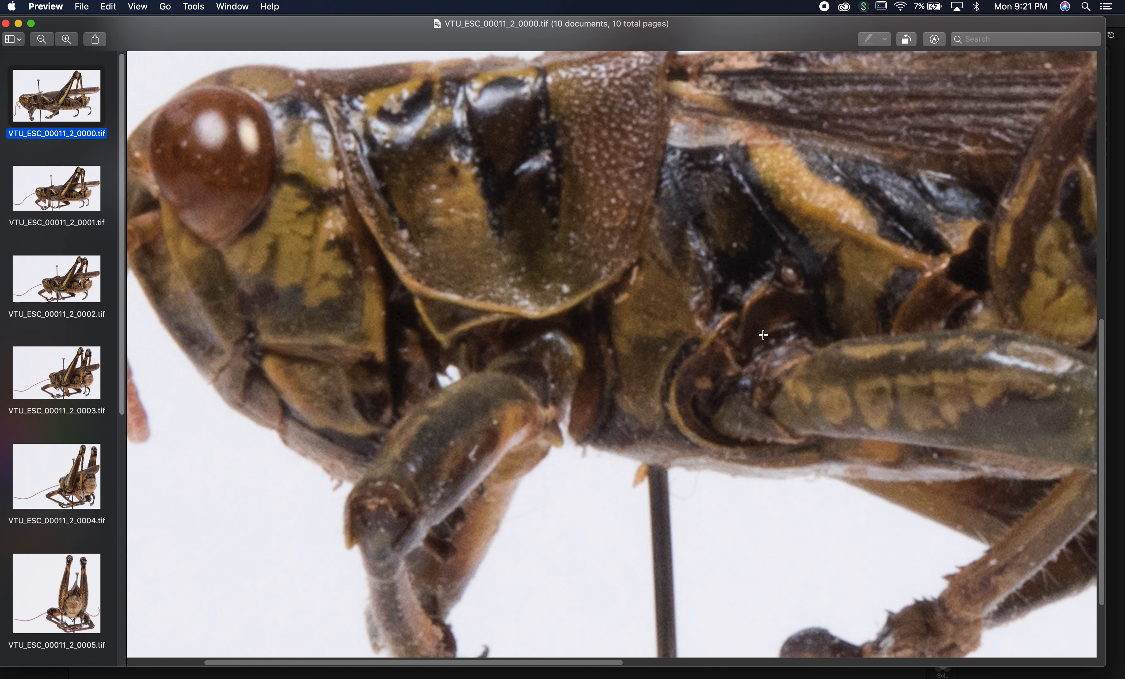
{"action": "key", "text": "super+Tab"}
{"action": "left_click", "coordinate": [763, 335]}
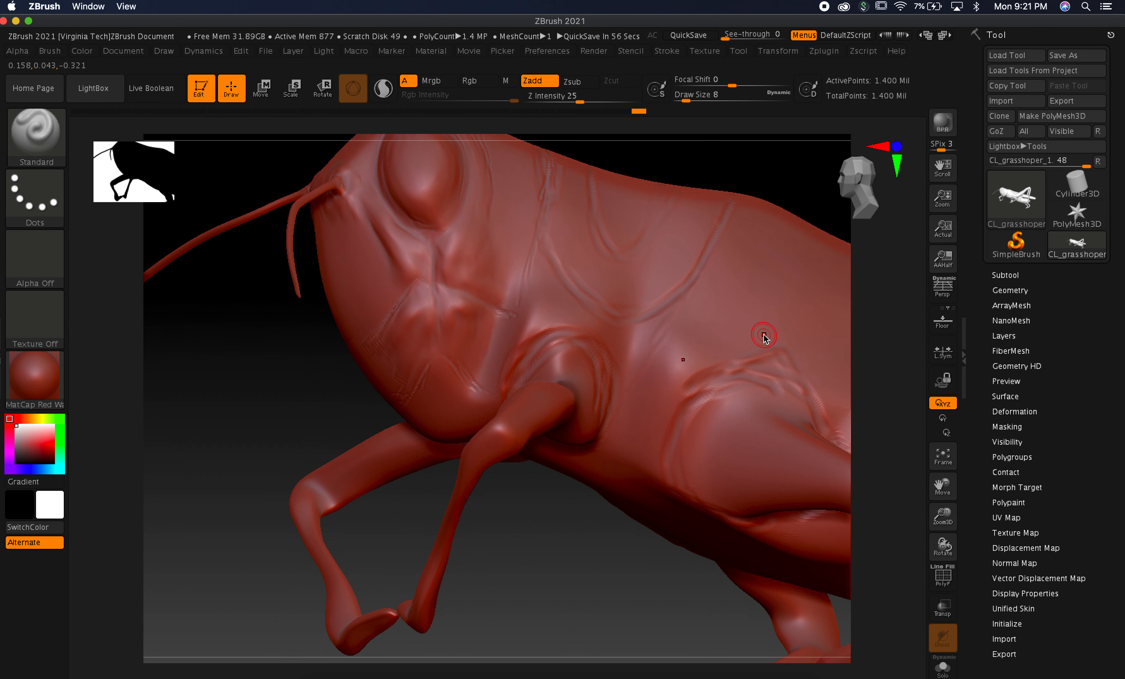
{"action": "left_click", "coordinate": [639, 390]}
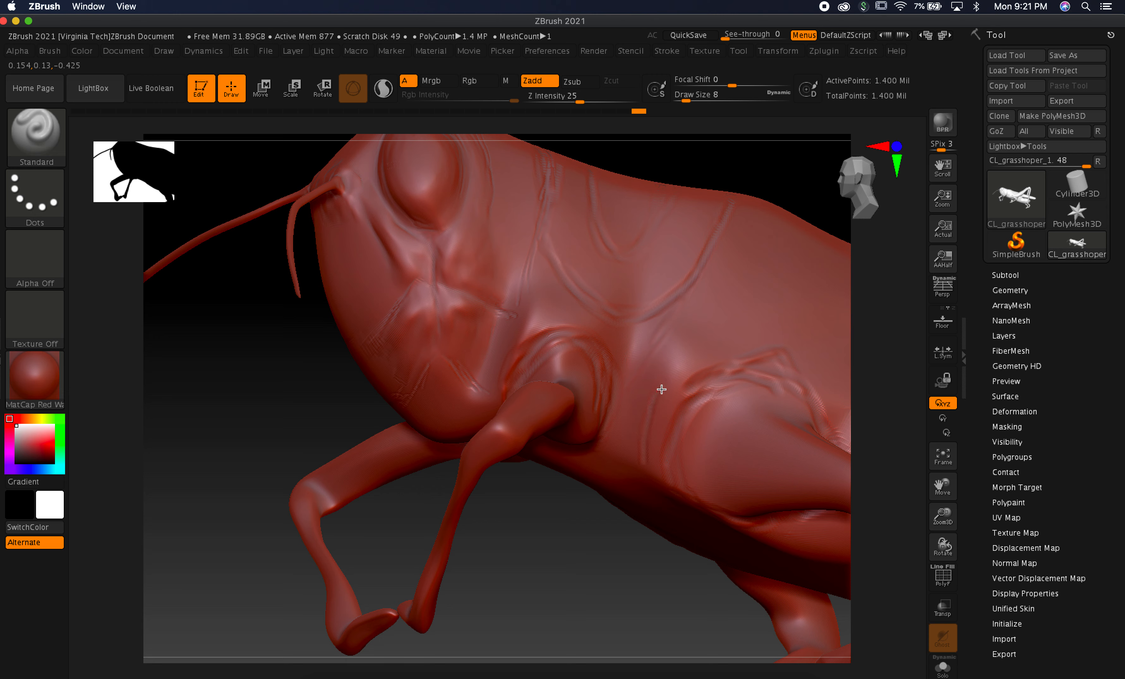
{"action": "mouse_move", "coordinate": [790, 355]}
{"action": "left_mouse_down"}
{"action": "mouse_move", "coordinate": [708, 359]}
{"action": "mouse_move", "coordinate": [638, 462]}
{"action": "left_mouse_up"}
{"action": "key", "text": "super+Tab"}
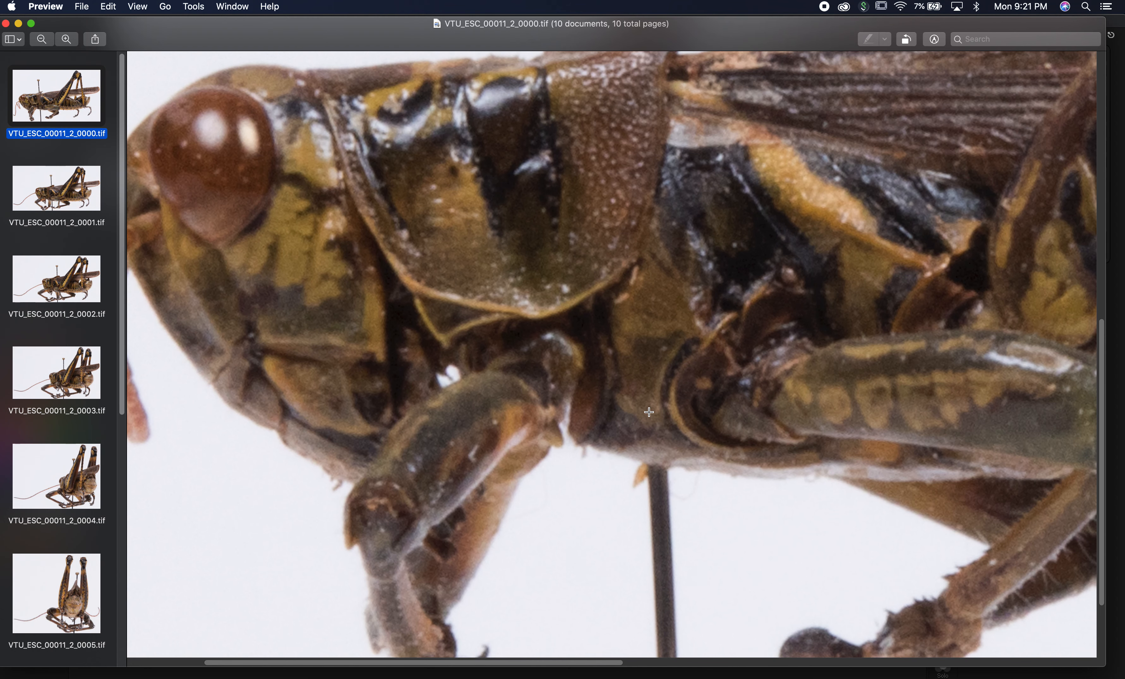
{"action": "key", "text": "super+Tab"}
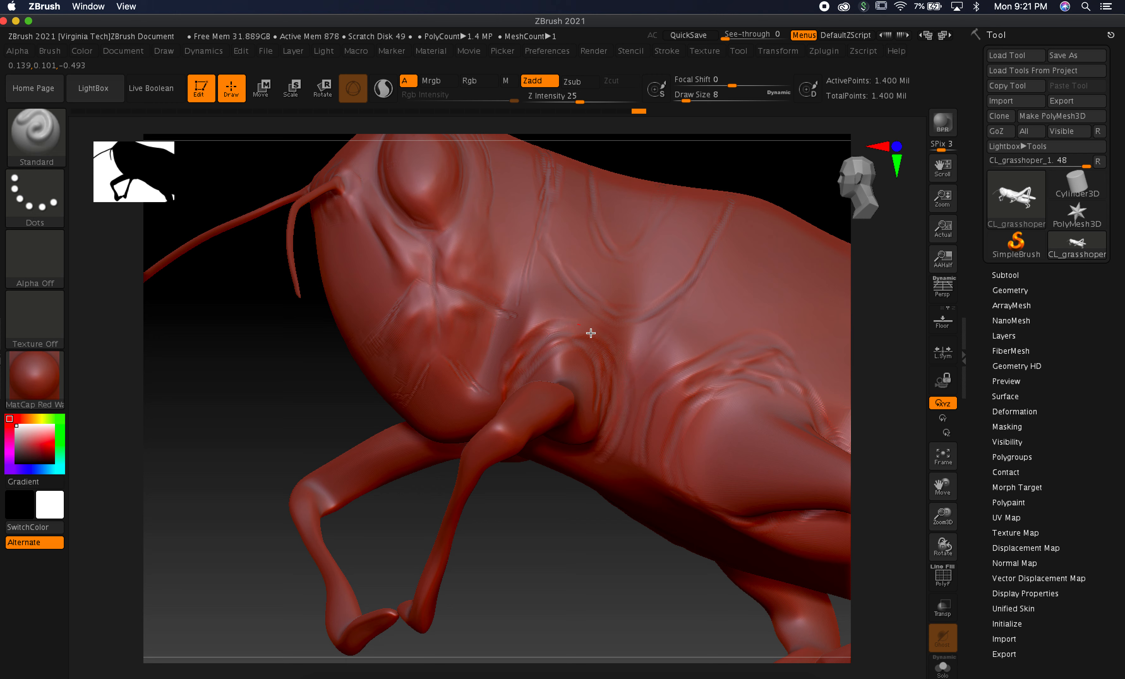
Check the pronotum's lower edge in the Preview reference photo, and build up the plate above the front leg with the ClayBuildup brush in ZBrush.
{"action": "key", "text": "super+Tab"}
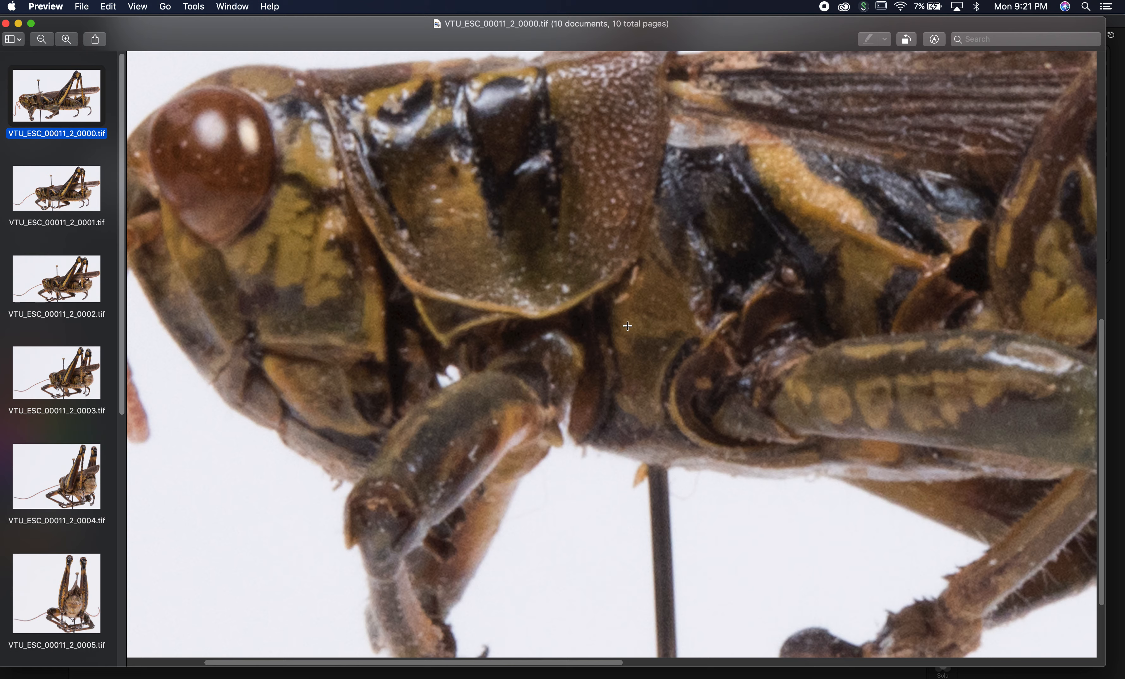
{"action": "key", "text": "super+Tab"}
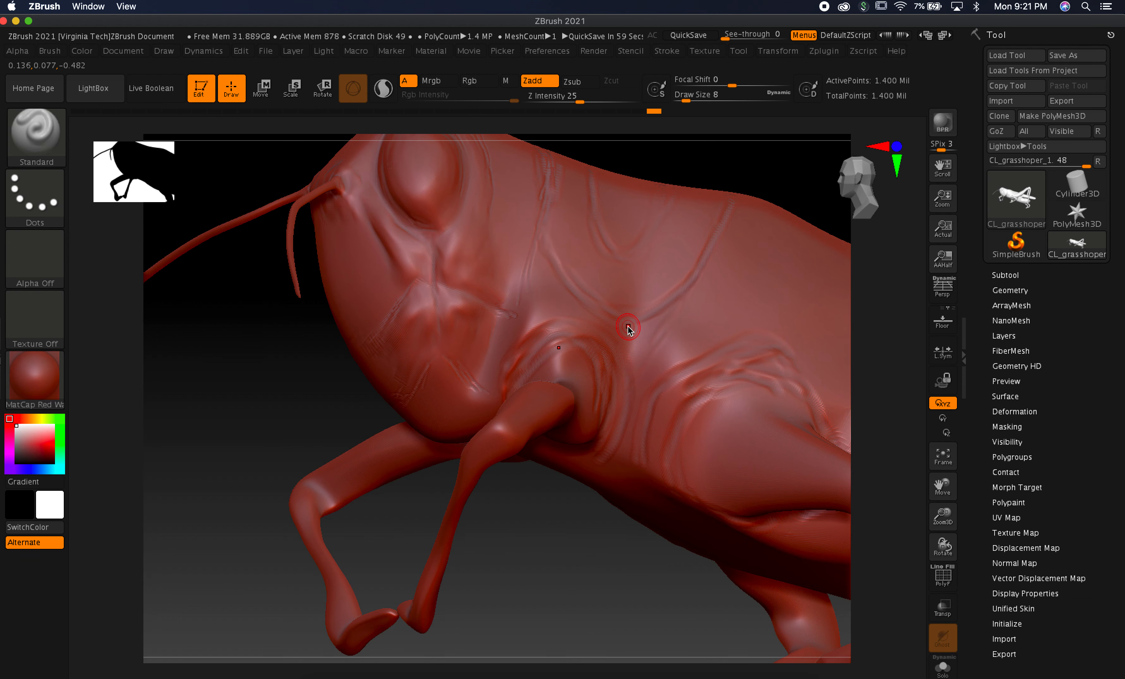
{"action": "left_click", "coordinate": [39, 125]}
{"action": "left_click", "coordinate": [172, 141]}
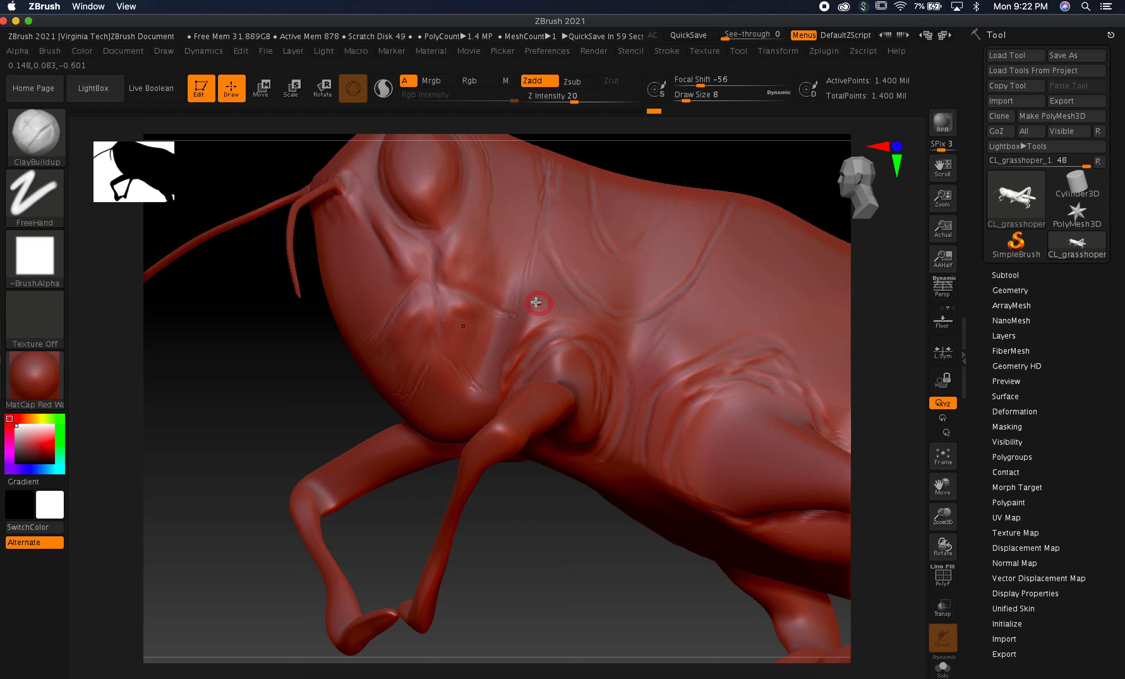
{"action": "mouse_move", "coordinate": [544, 268]}
{"action": "left_mouse_down"}
{"action": "mouse_move", "coordinate": [539, 307]}
{"action": "mouse_move", "coordinate": [551, 279]}
{"action": "mouse_move", "coordinate": [580, 309]}
{"action": "left_mouse_up"}
{"action": "mouse_move", "coordinate": [656, 322]}
{"action": "left_mouse_down"}
{"action": "mouse_move", "coordinate": [545, 281]}
{"action": "mouse_move", "coordinate": [541, 311]}
{"action": "mouse_move", "coordinate": [567, 301]}
{"action": "mouse_move", "coordinate": [558, 284]}
{"action": "mouse_move", "coordinate": [615, 345]}
{"action": "mouse_move", "coordinate": [579, 312]}
{"action": "mouse_move", "coordinate": [626, 341]}
{"action": "mouse_move", "coordinate": [645, 337]}
{"action": "mouse_move", "coordinate": [557, 303]}
{"action": "mouse_move", "coordinate": [551, 315]}
{"action": "mouse_move", "coordinate": [580, 315]}
{"action": "mouse_move", "coordinate": [564, 314]}
{"action": "mouse_move", "coordinate": [624, 344]}
{"action": "mouse_move", "coordinate": [650, 332]}
{"action": "mouse_move", "coordinate": [615, 329]}
{"action": "left_mouse_up"}
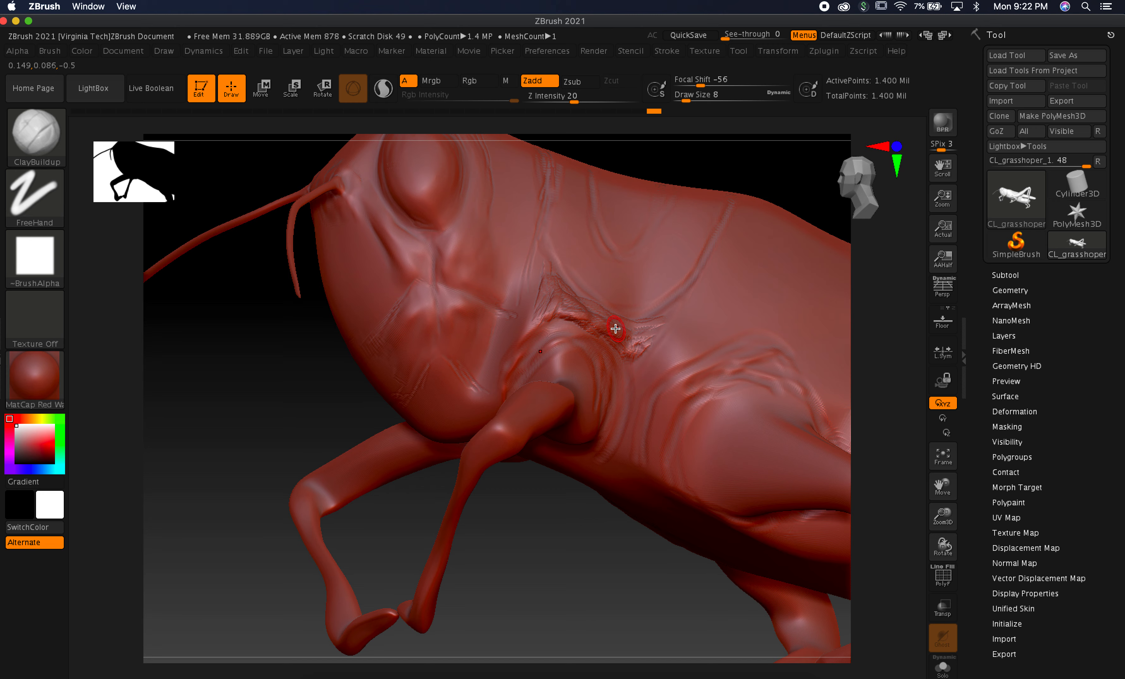
Set the draw size to 12 and smooth the built-up clay between the pronotum's lower edge and the front leg's base.
{"action": "left_click_drag", "start_coordinate": [241, 382], "coordinate": [234, 415]}
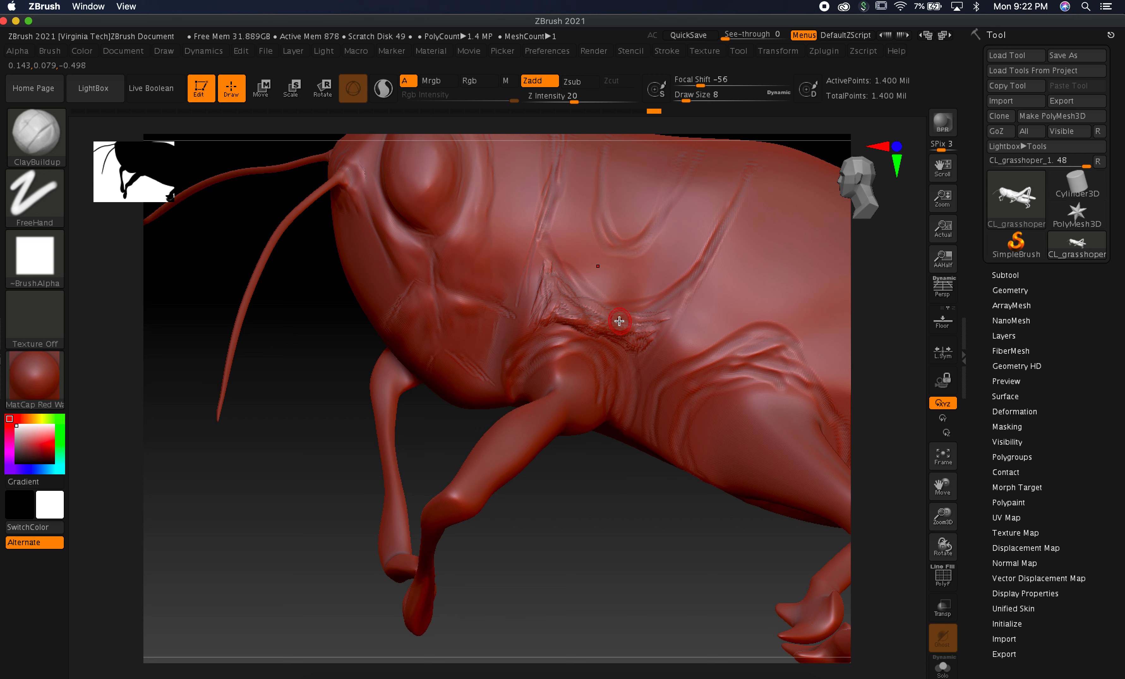
{"action": "left_click_drag", "start_coordinate": [686, 99], "coordinate": [689, 99]}
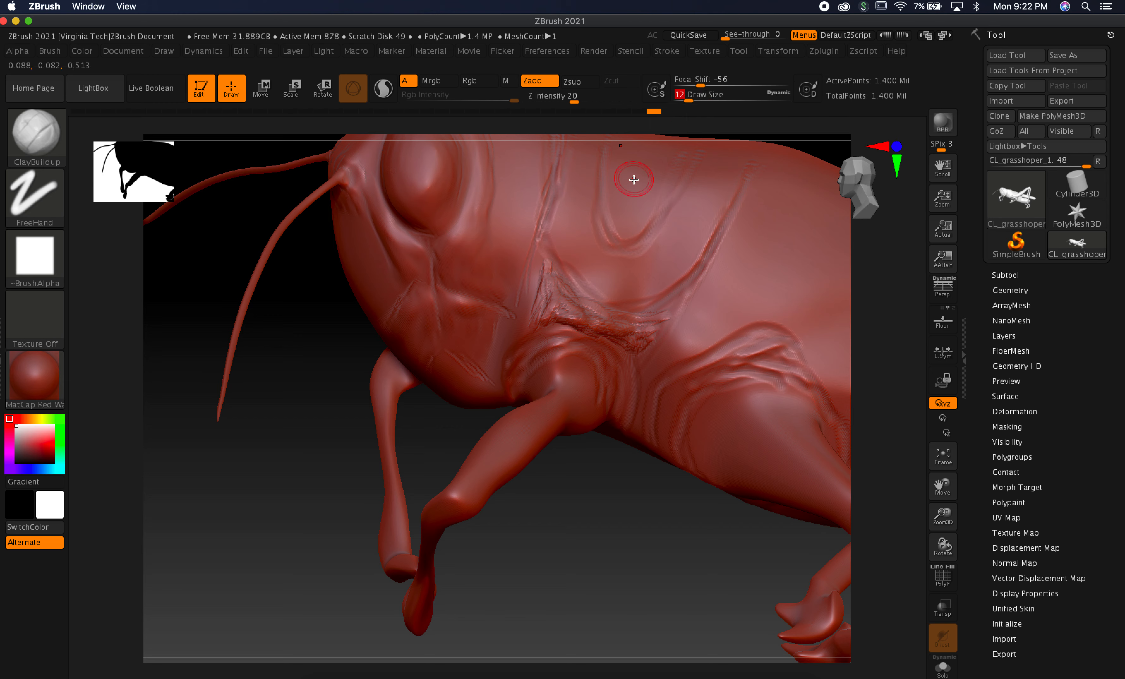
{"action": "key", "text": "shift"}
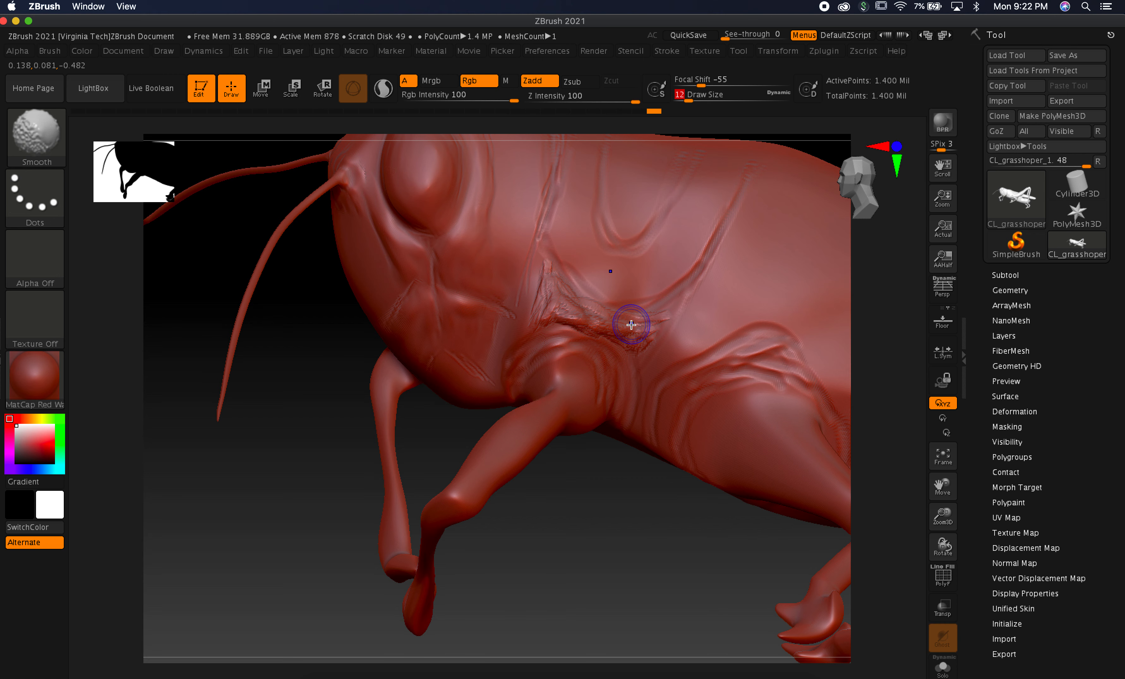
{"action": "mouse_move", "coordinate": [597, 318]}
{"action": "left_mouse_down", "text": "shift"}
{"action": "mouse_move", "coordinate": [558, 314]}
{"action": "mouse_move", "coordinate": [546, 293]}
{"action": "left_mouse_up", "text": "shift"}
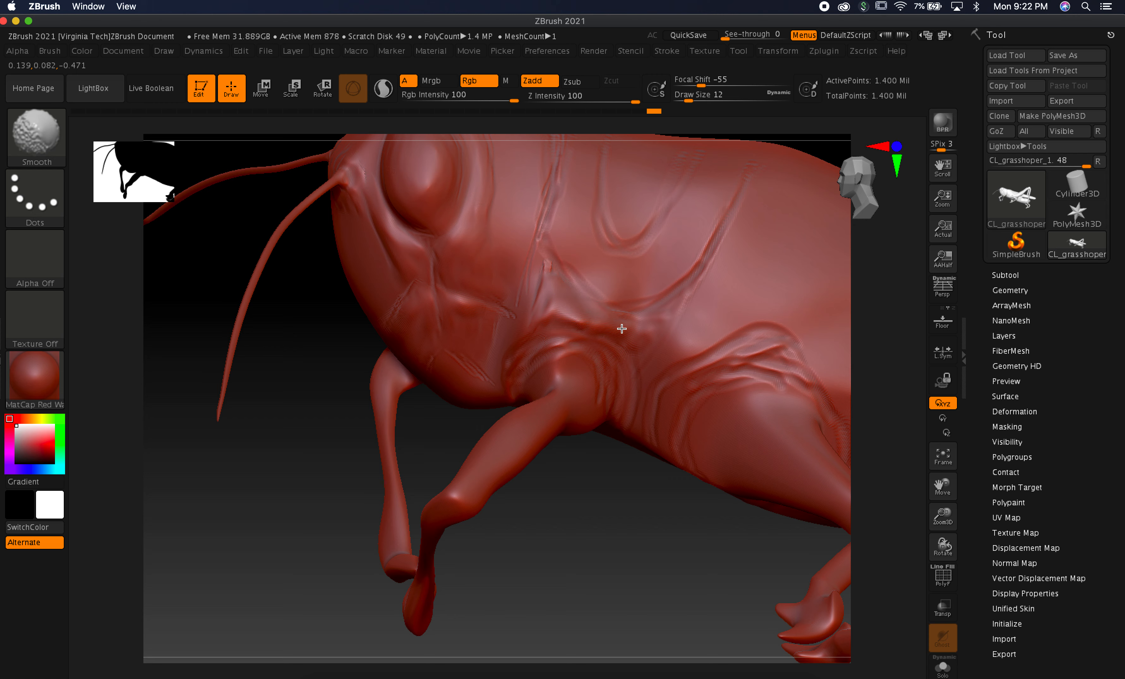
{"action": "mouse_move", "coordinate": [600, 327]}
{"action": "left_mouse_down", "text": "shift"}
{"action": "mouse_move", "coordinate": [553, 278]}
{"action": "mouse_move", "coordinate": [556, 300]}
{"action": "mouse_move", "coordinate": [563, 289]}
{"action": "mouse_move", "coordinate": [577, 309]}
{"action": "mouse_move", "coordinate": [663, 313]}
{"action": "mouse_move", "coordinate": [648, 340]}
{"action": "mouse_move", "coordinate": [636, 320]}
{"action": "mouse_move", "coordinate": [666, 307]}
{"action": "mouse_move", "coordinate": [646, 331]}
{"action": "mouse_move", "coordinate": [654, 326]}
{"action": "left_mouse_up", "text": "shift"}
{"action": "key", "text": "shift"}
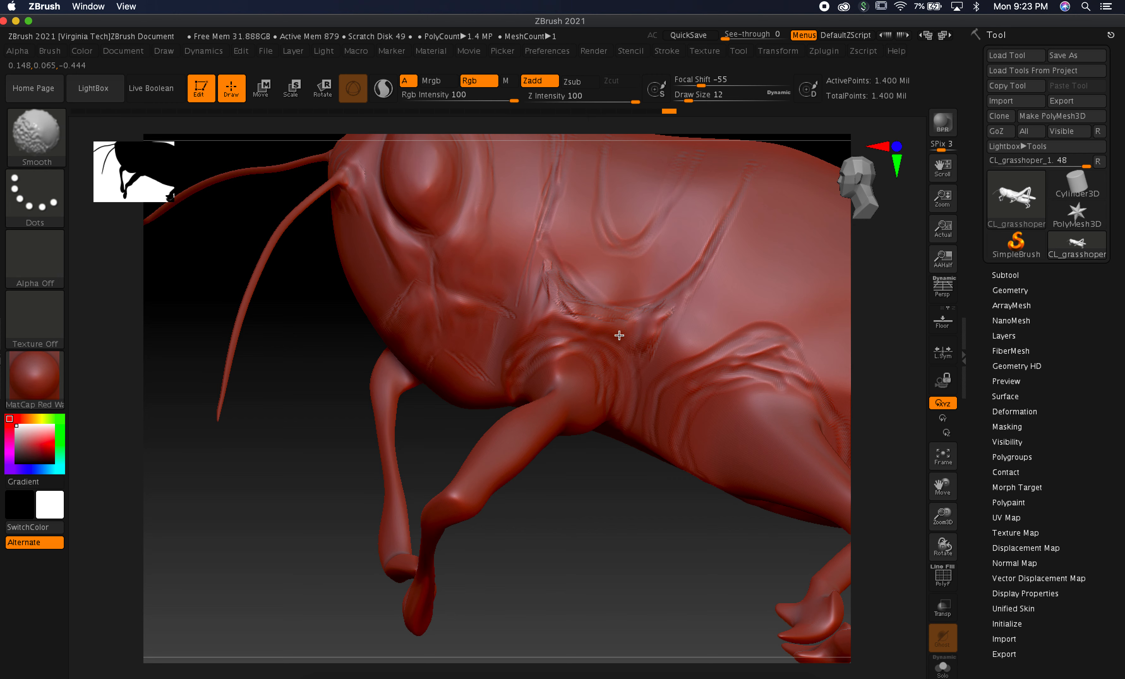
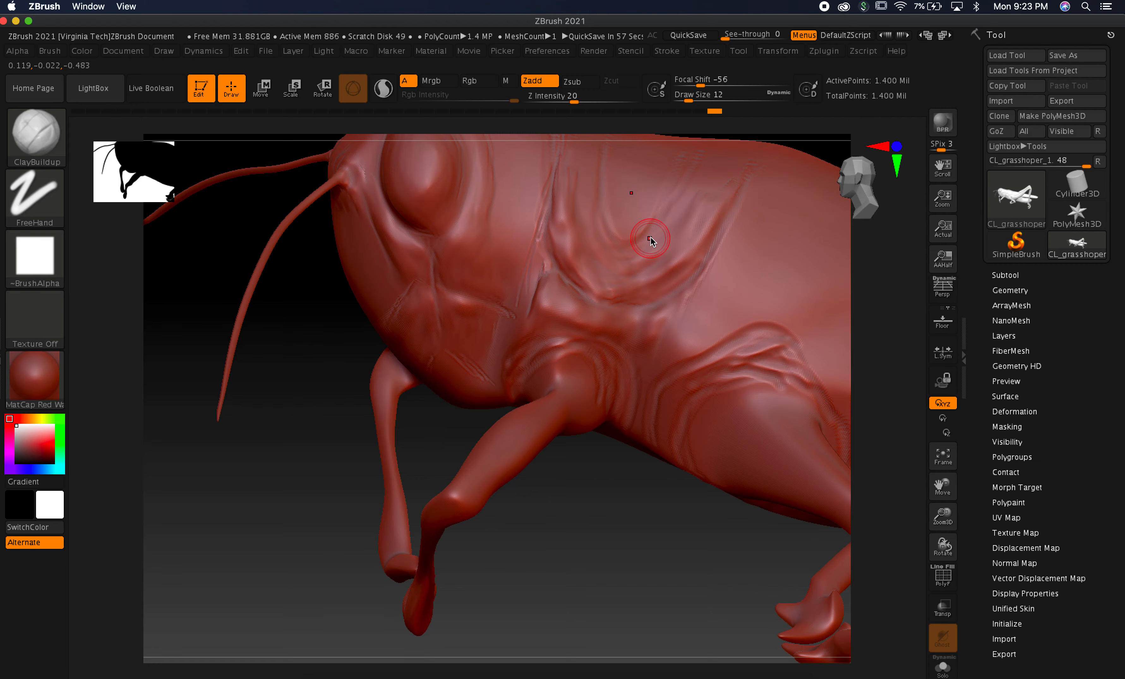
Build up clay inside the front leg's socket where the leg joins the thorax, and smooth it.
{"action": "right_click_drag", "start_coordinate": [635, 352], "coordinate": [566, 356]}
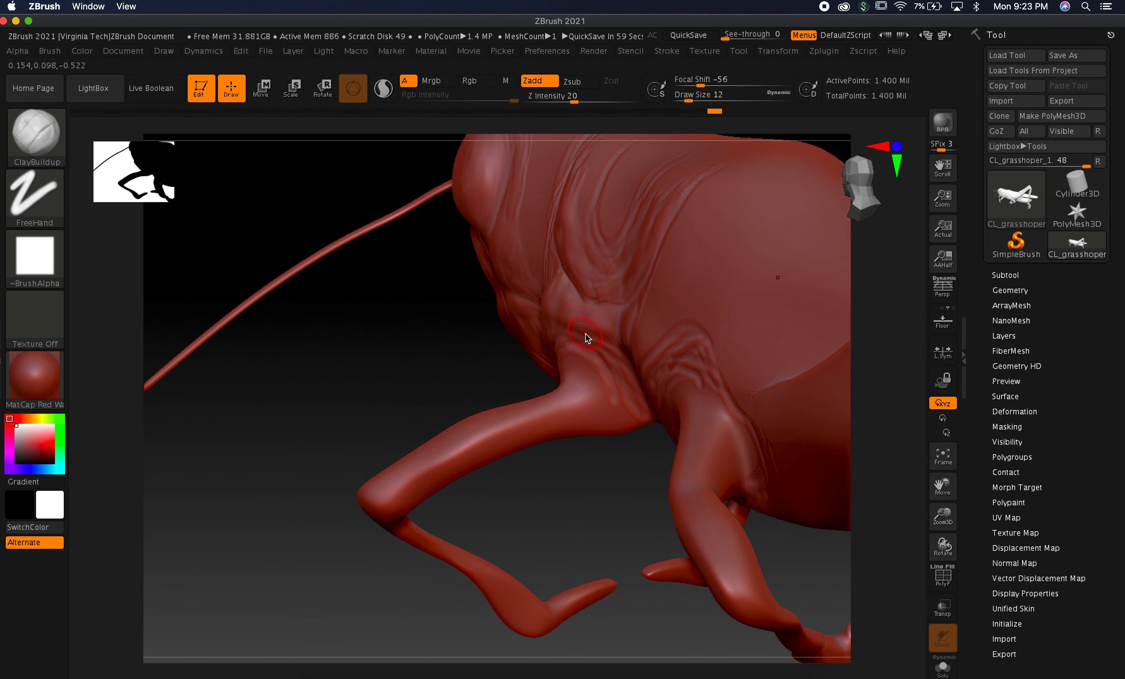
{"action": "left_click_drag", "start_coordinate": [455, 349], "coordinate": [544, 350]}
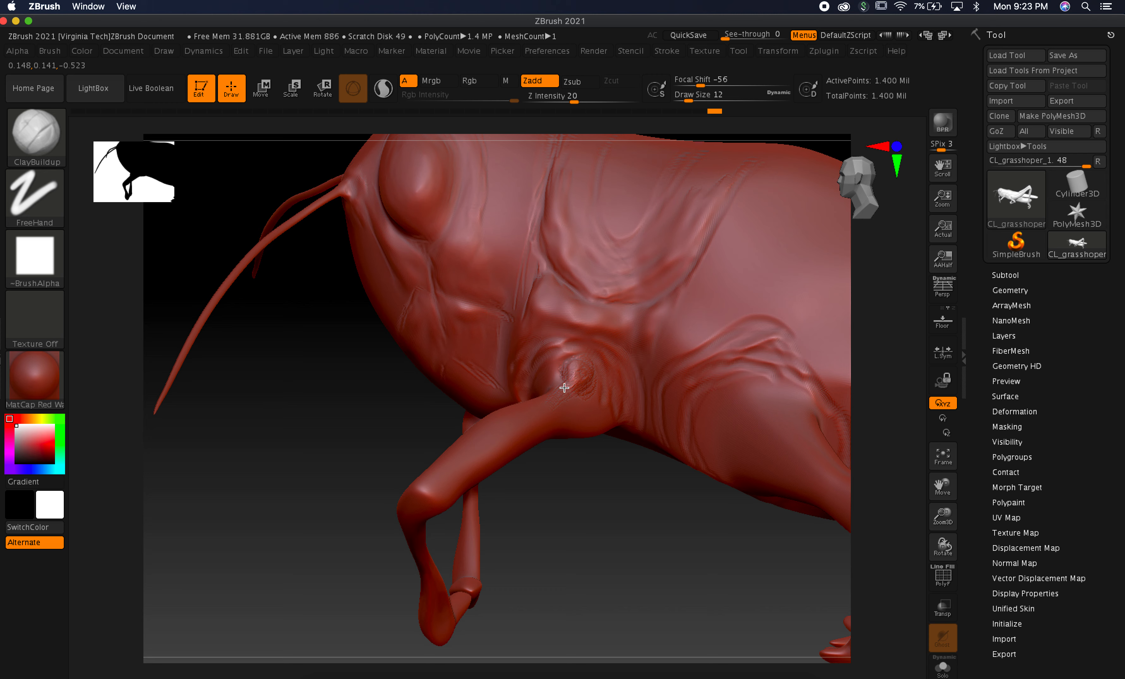
{"action": "key", "text": "shift"}
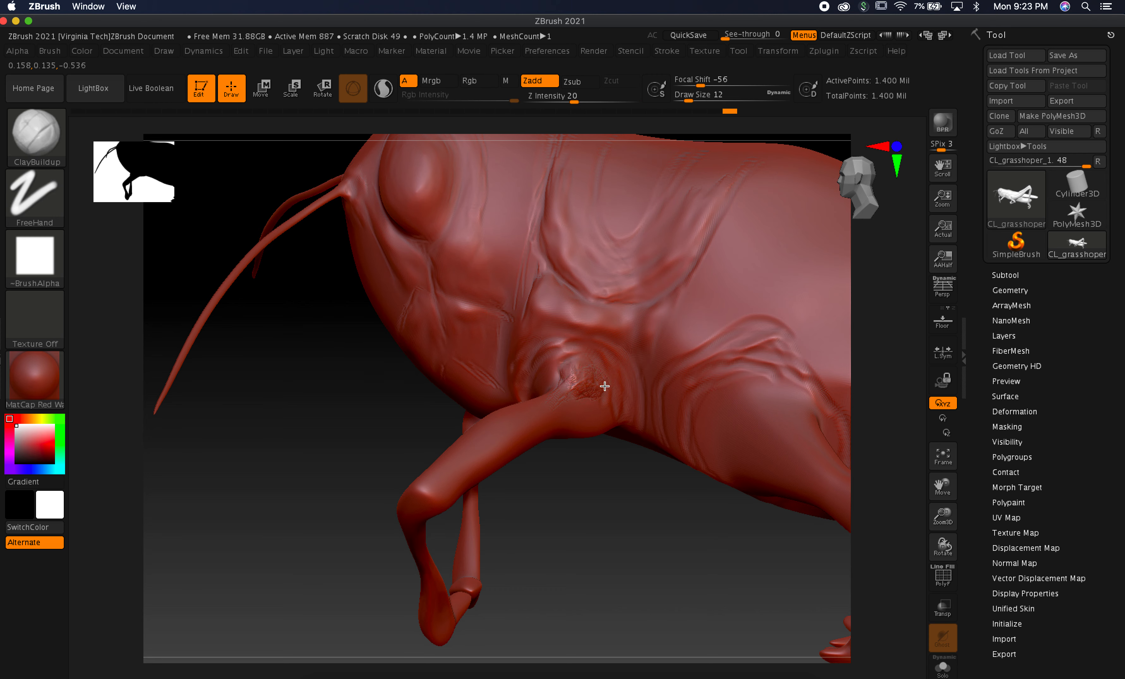
{"action": "key", "text": "shift"}
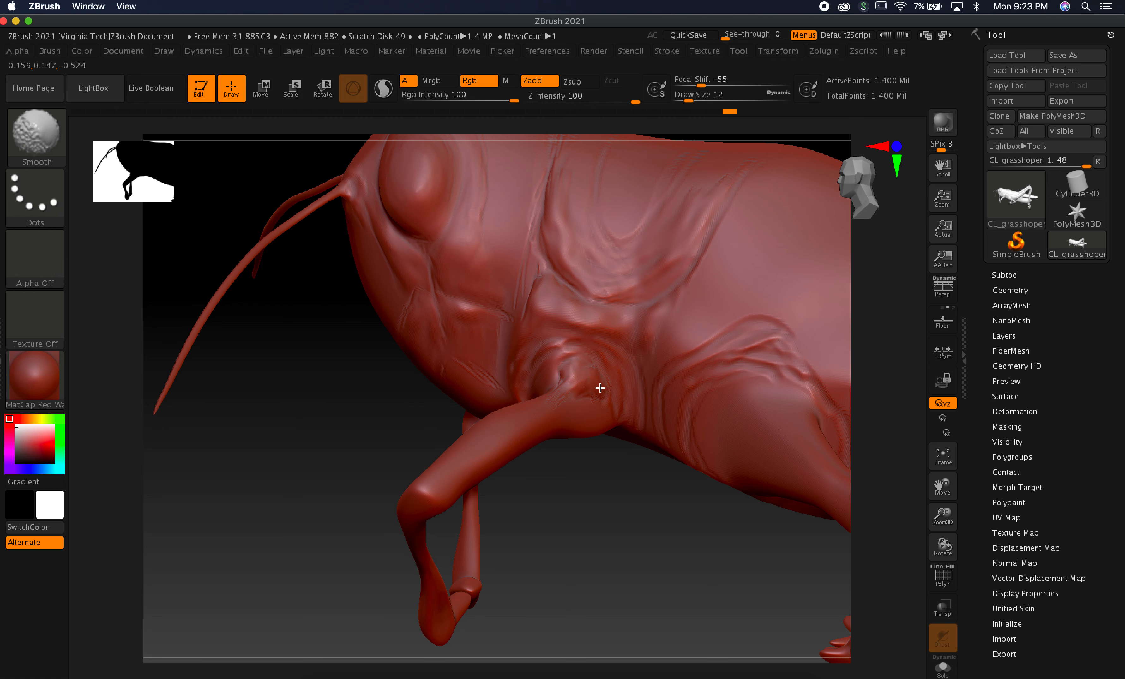
Check the front leg's joint in the Preview reference photo, and build up and smooth the underside of that leg's base in ZBrush.
{"action": "key", "text": "super+Tab"}
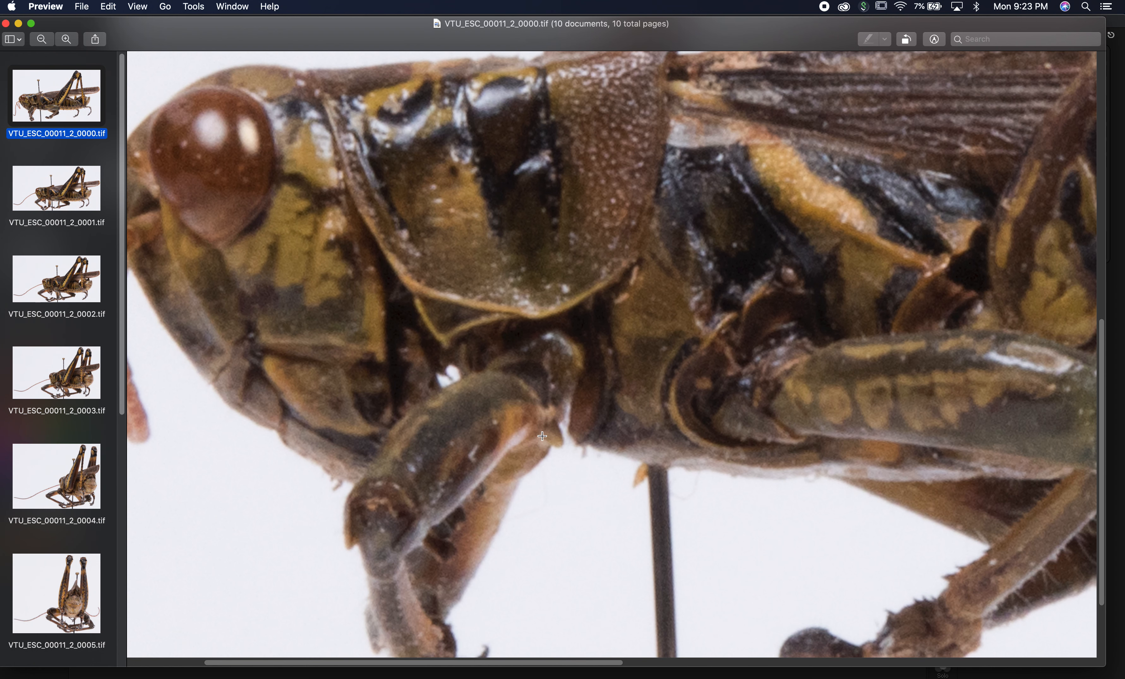
{"action": "key", "text": "super+Tab"}
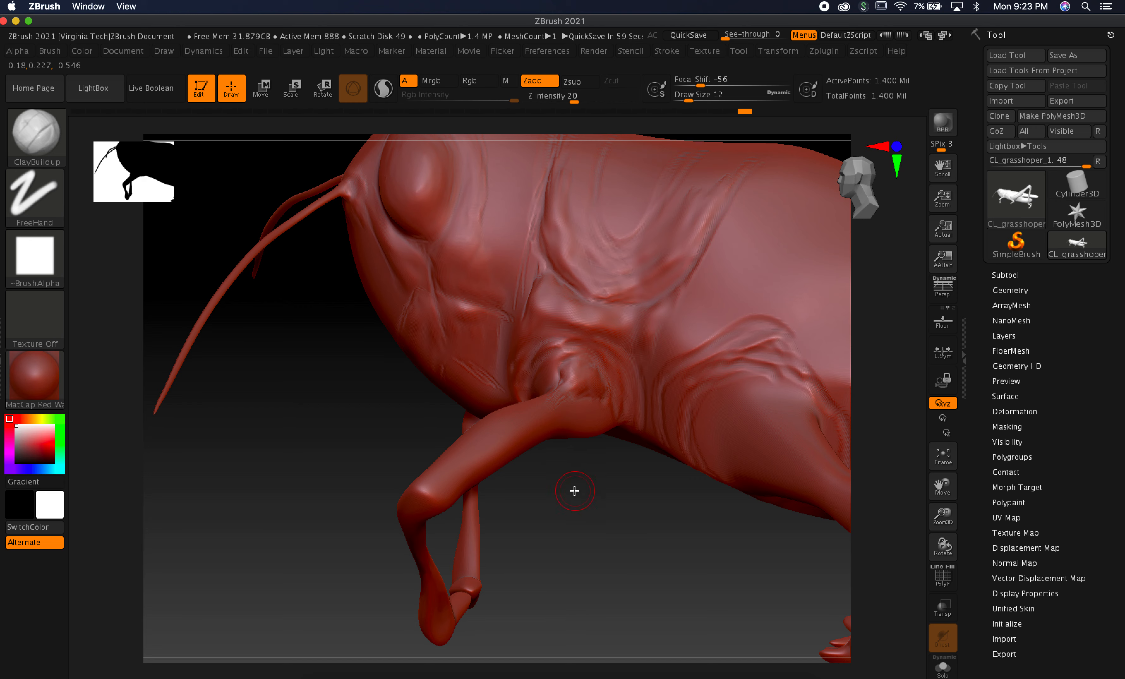
{"action": "mouse_move", "coordinate": [610, 494]}
{"action": "left_mouse_down"}
{"action": "mouse_move", "coordinate": [610, 446]}
{"action": "mouse_move", "coordinate": [597, 452]}
{"action": "left_mouse_up"}
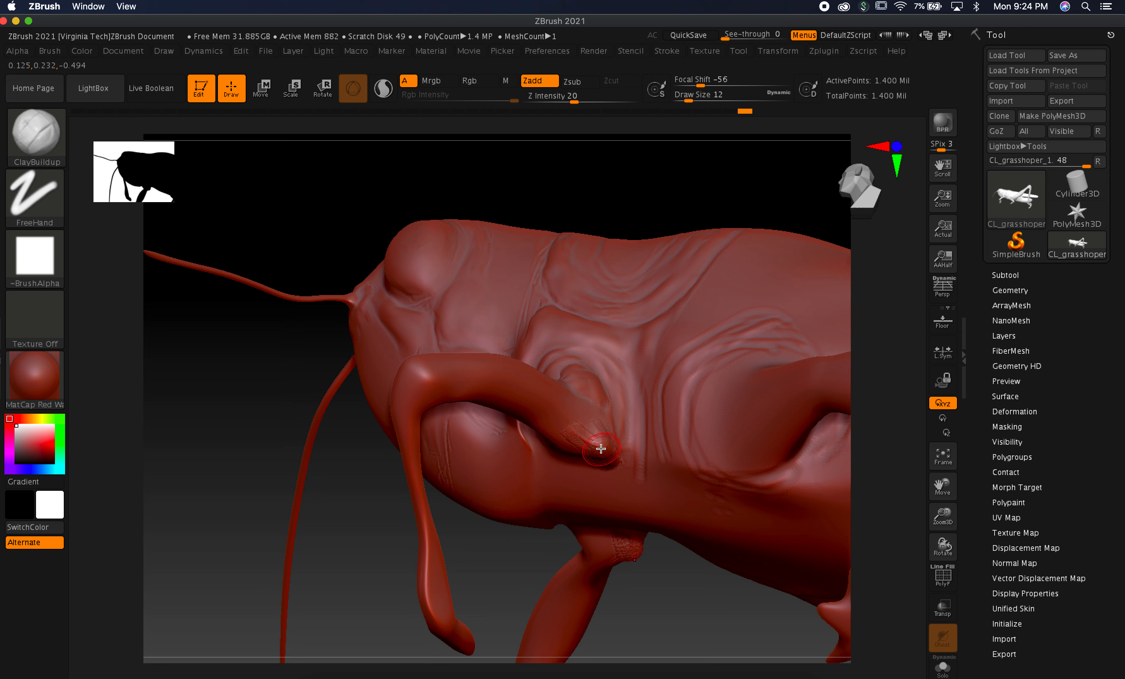
{"action": "key", "text": "shift"}
Check the front leg in the Preview reference photo, and sculpt lengthwise ridges along its upper segment with the ClayBuildup brush in ZBrush.
{"action": "mouse_move", "coordinate": [372, 471]}
{"action": "left_mouse_down"}
{"action": "mouse_move", "coordinate": [379, 527]}
{"action": "mouse_move", "coordinate": [422, 495]}
{"action": "left_mouse_up"}
{"action": "mouse_move", "coordinate": [632, 495]}
{"action": "left_mouse_down"}
{"action": "mouse_move", "coordinate": [648, 495]}
{"action": "mouse_move", "coordinate": [644, 479]}
{"action": "left_mouse_up"}
{"action": "key", "text": "super+Tab"}
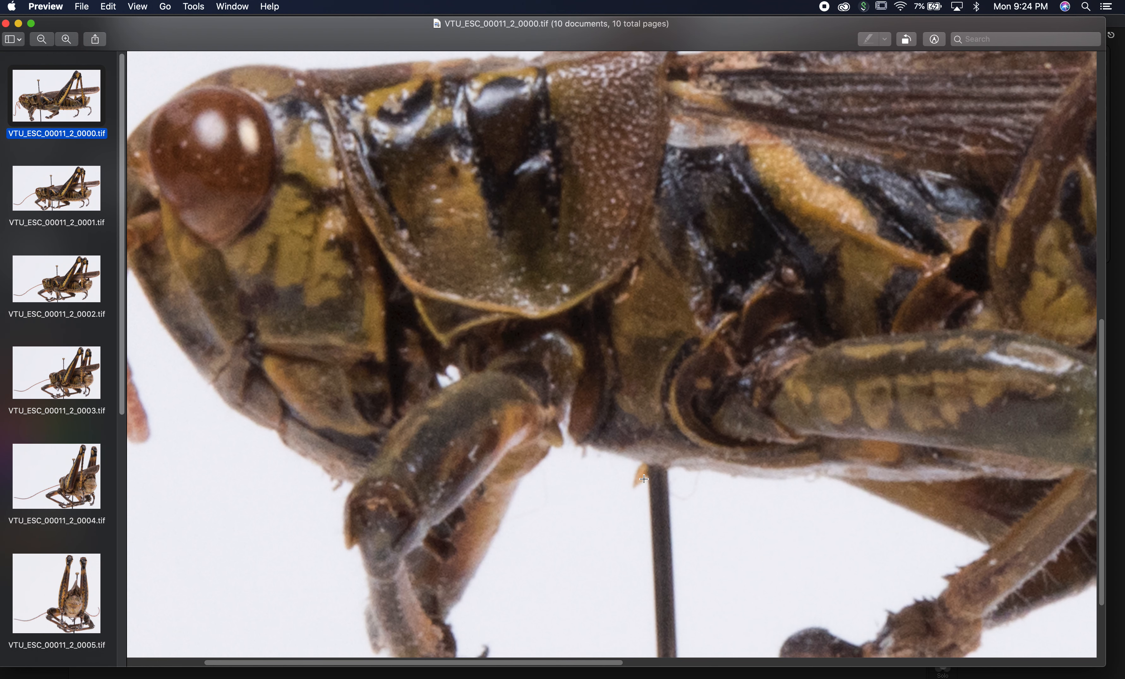
{"action": "key", "text": "super+Tab"}
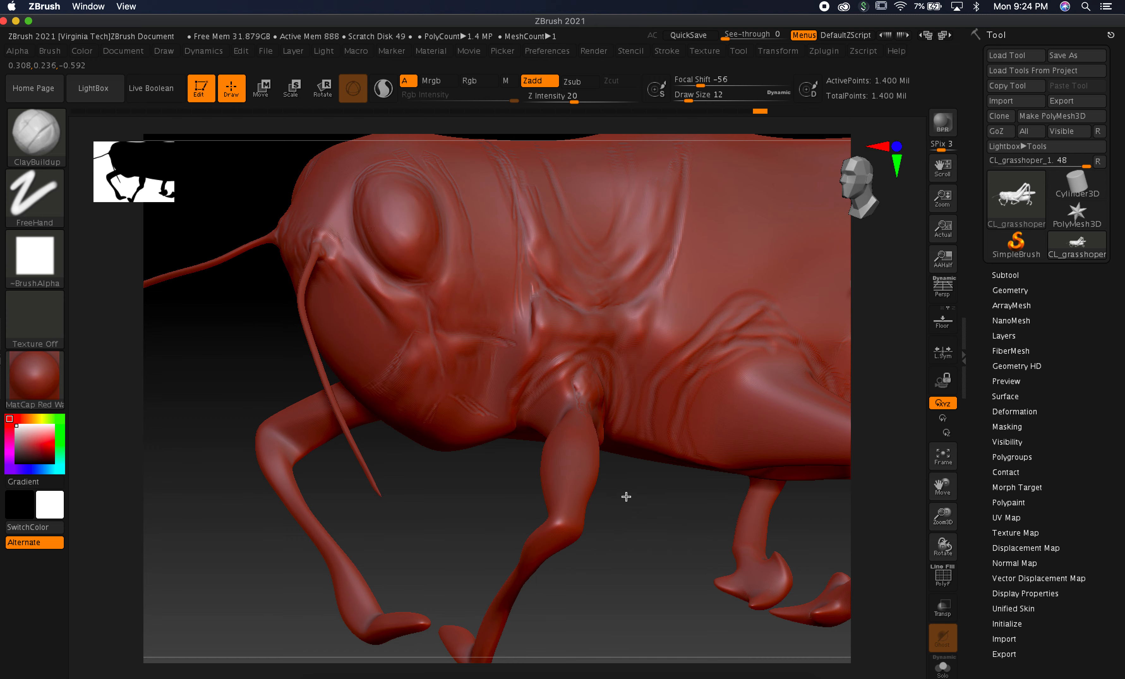
{"action": "left_click_drag", "start_coordinate": [626, 497], "coordinate": [648, 464]}
{"action": "left_click_drag", "start_coordinate": [576, 492], "coordinate": [603, 470]}
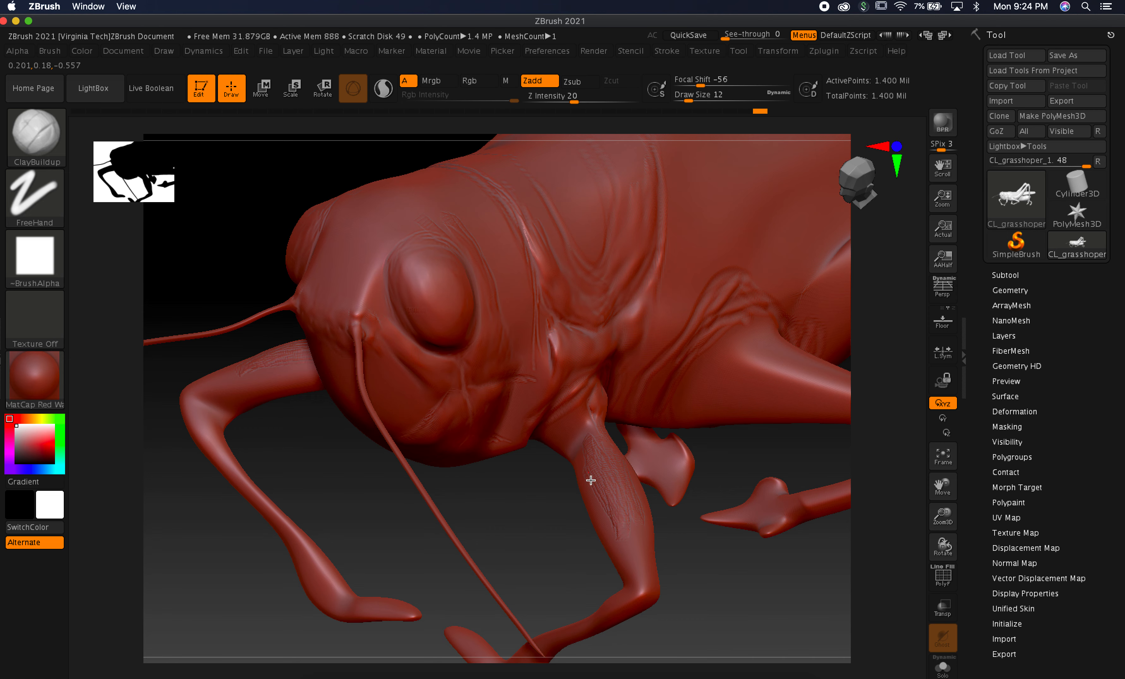
{"action": "left_click_drag", "start_coordinate": [663, 543], "coordinate": [618, 493]}
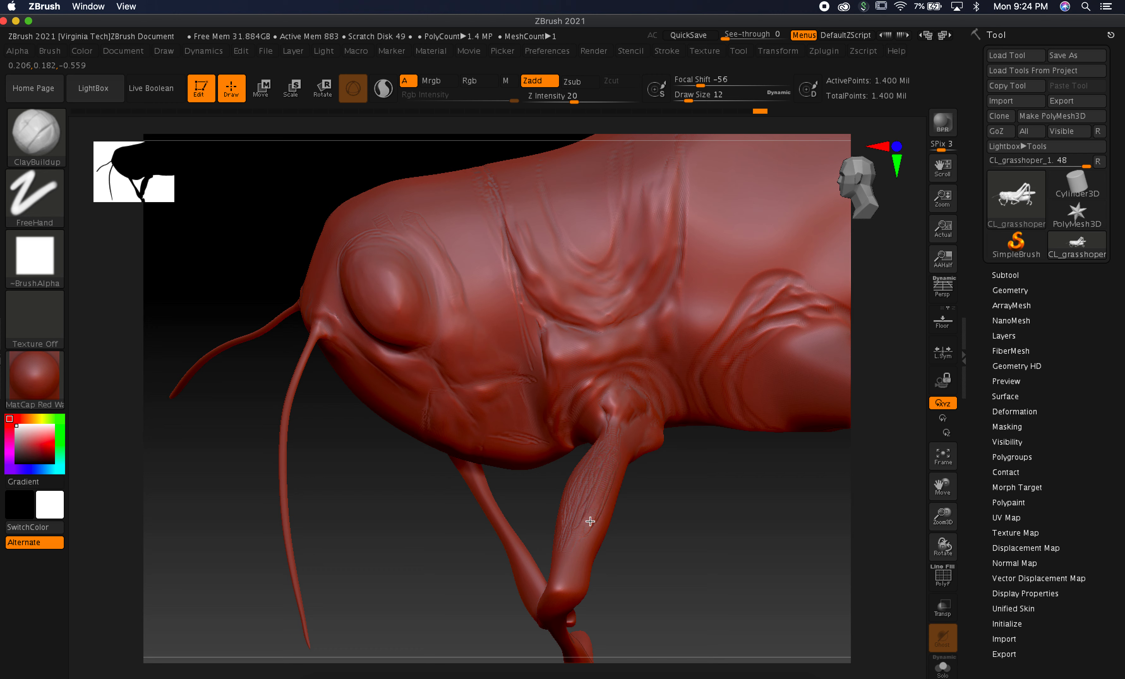
{"action": "left_click_drag", "start_coordinate": [575, 532], "coordinate": [614, 473]}
{"action": "left_click_drag", "start_coordinate": [581, 495], "coordinate": [572, 522]}
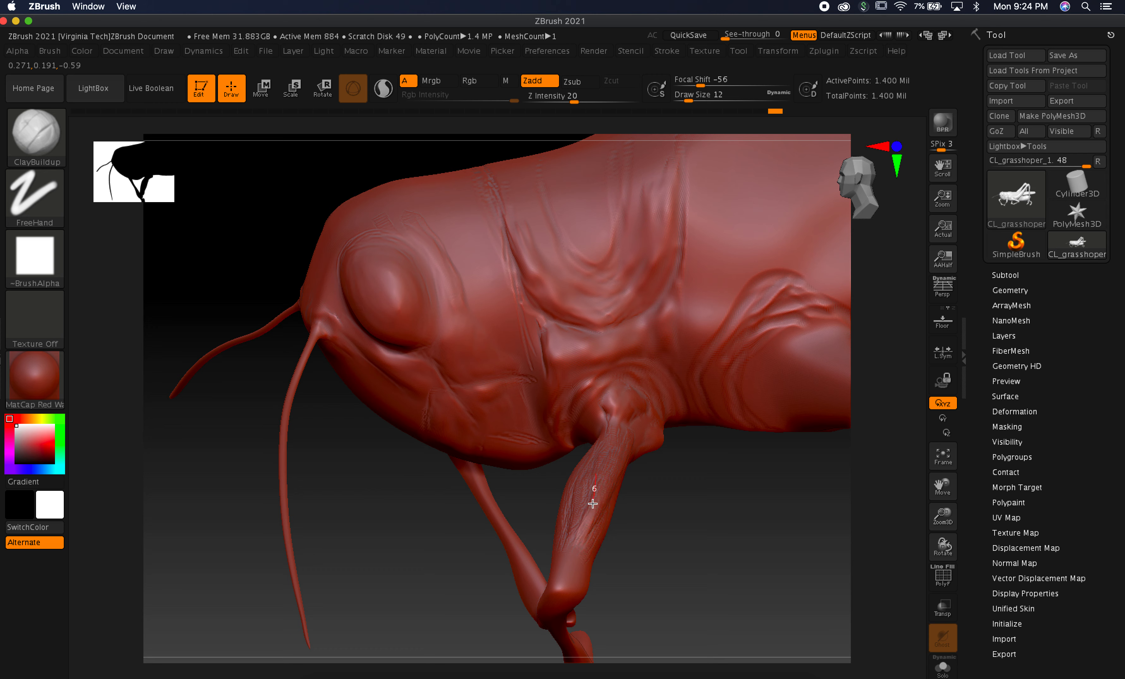
Smooth the lengthwise ridges along the front leg's upper segment.
{"action": "key", "text": "shift"}
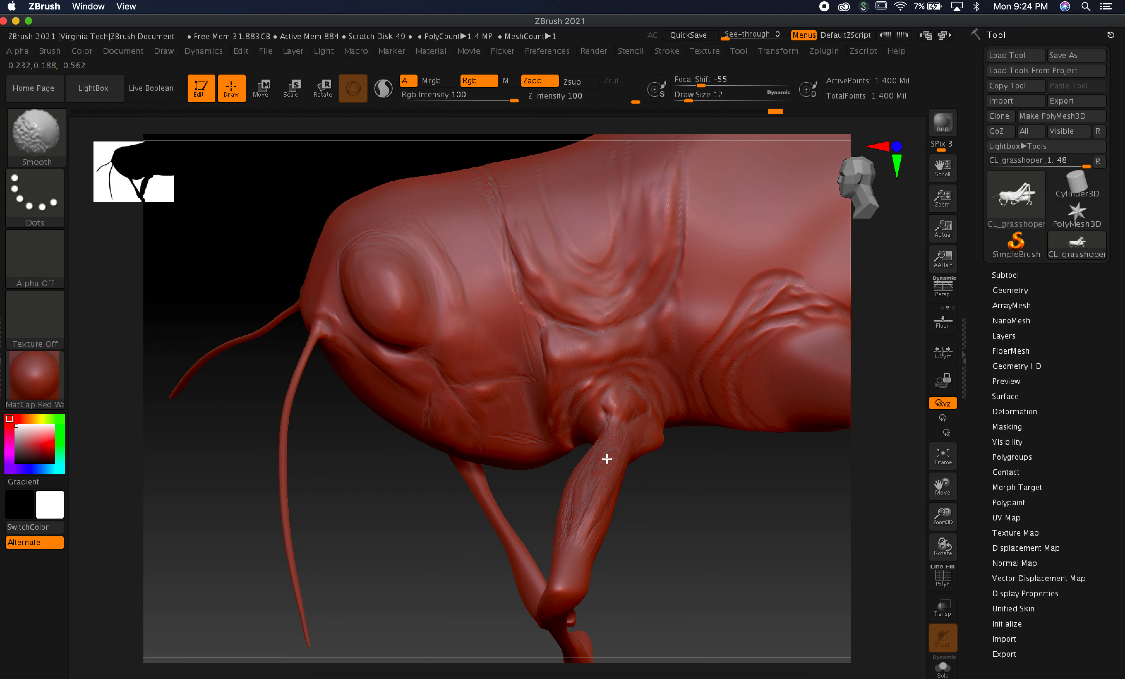
{"action": "left_click_drag", "start_coordinate": [602, 500], "coordinate": [596, 535], "text": "shift"}
{"action": "left_click_drag", "start_coordinate": [674, 502], "coordinate": [757, 543]}
{"action": "left_click_drag", "start_coordinate": [610, 477], "coordinate": [590, 474], "text": "shift"}
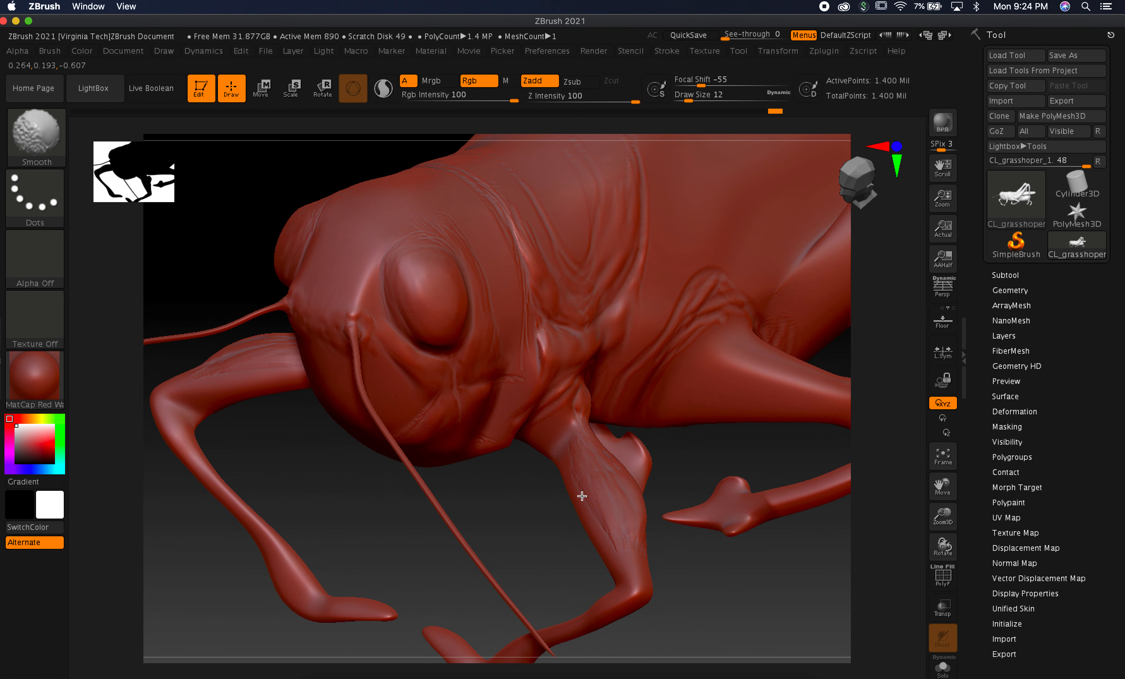
Check the front leg's knee in the Preview reference photo, and build up and smooth clay just above that knee in ZBrush.
{"action": "left_click_drag", "start_coordinate": [678, 564], "coordinate": [643, 481]}
{"action": "key", "text": "super+Tab"}
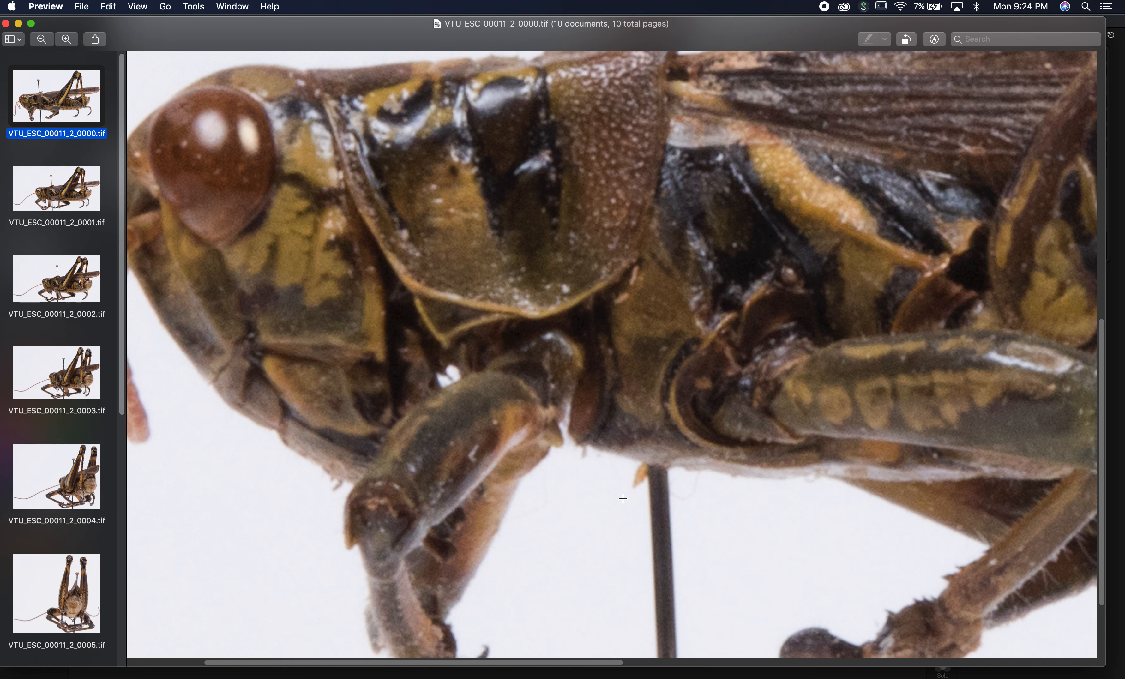
{"action": "key", "text": "super+Tab"}
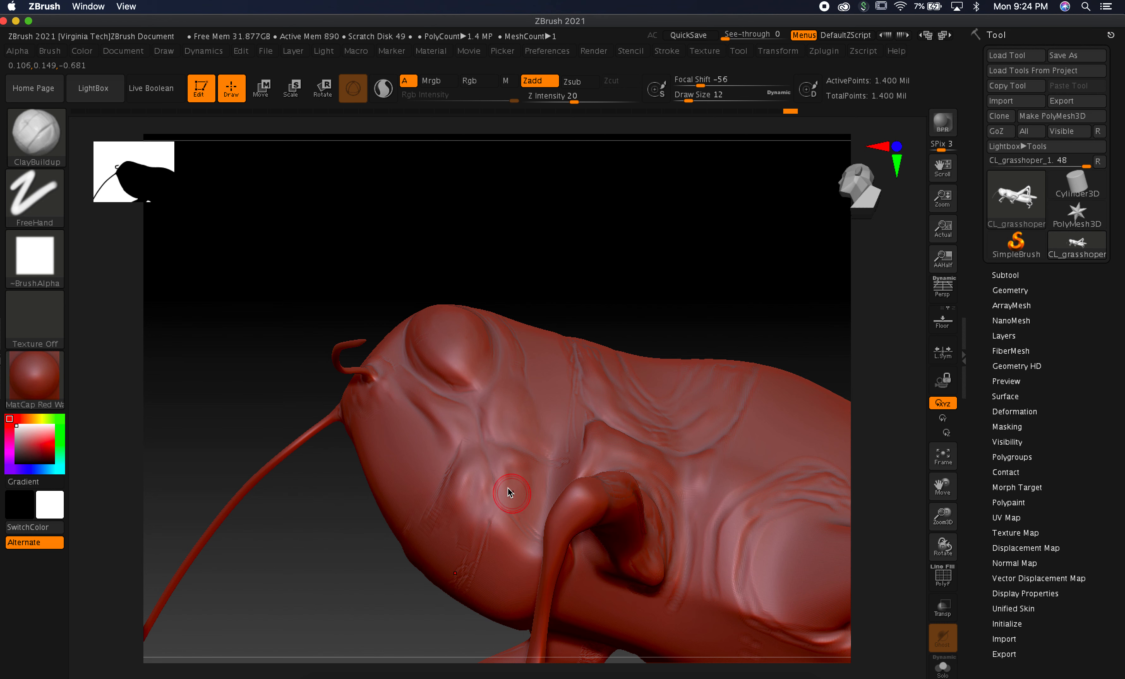
{"action": "mouse_move", "coordinate": [648, 294]}
{"action": "left_mouse_down"}
{"action": "mouse_move", "coordinate": [618, 351]}
{"action": "mouse_move", "coordinate": [574, 583]}
{"action": "mouse_move", "coordinate": [561, 575]}
{"action": "mouse_move", "coordinate": [575, 581]}
{"action": "left_mouse_up"}
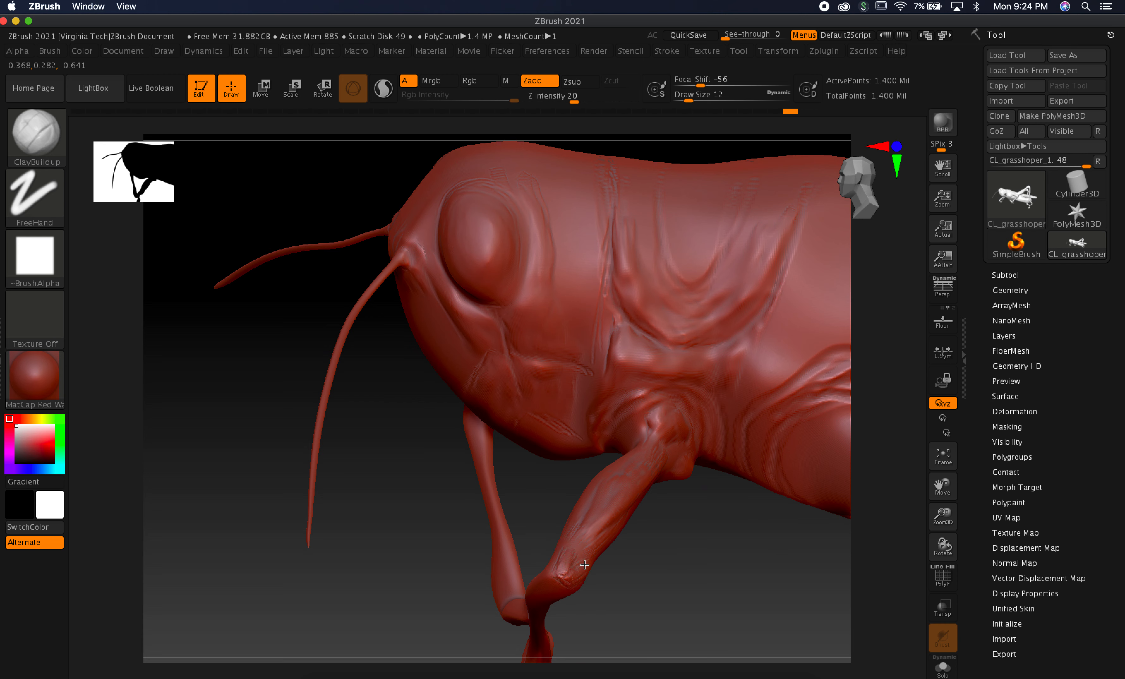
{"action": "key", "text": "shift"}
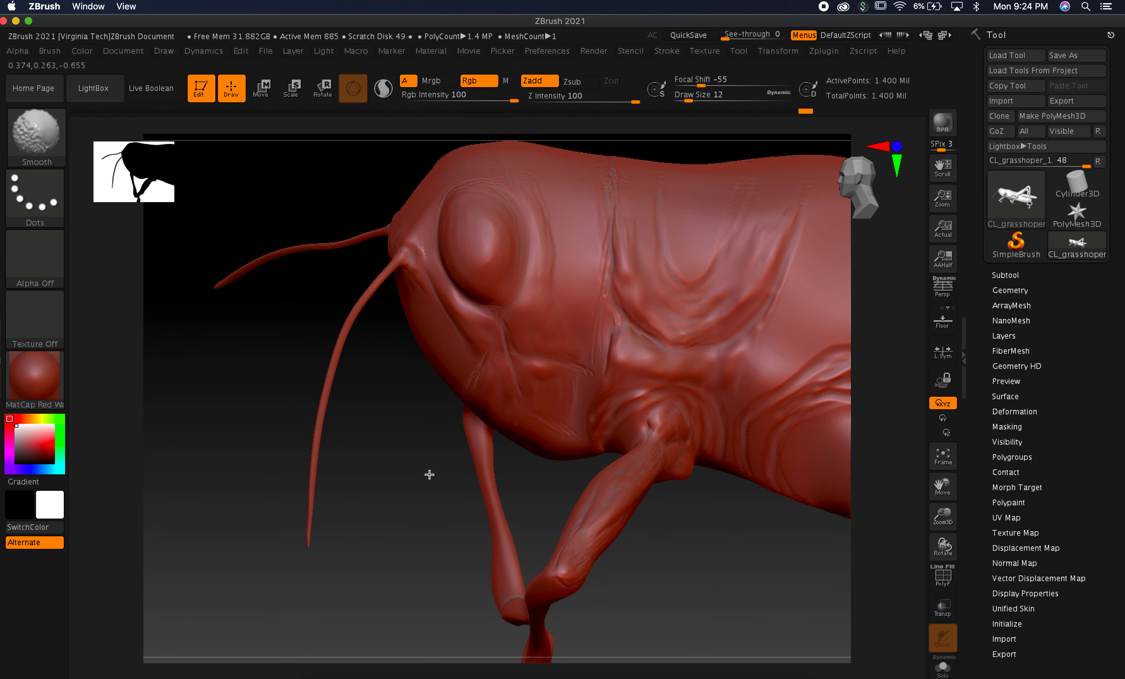
Check the front leg in the Preview reference photo, and sculpt the front of its knee in ZBrush with ClayBuildup at Draw Size 4.
{"action": "left_click_drag", "start_coordinate": [400, 578], "coordinate": [416, 531]}
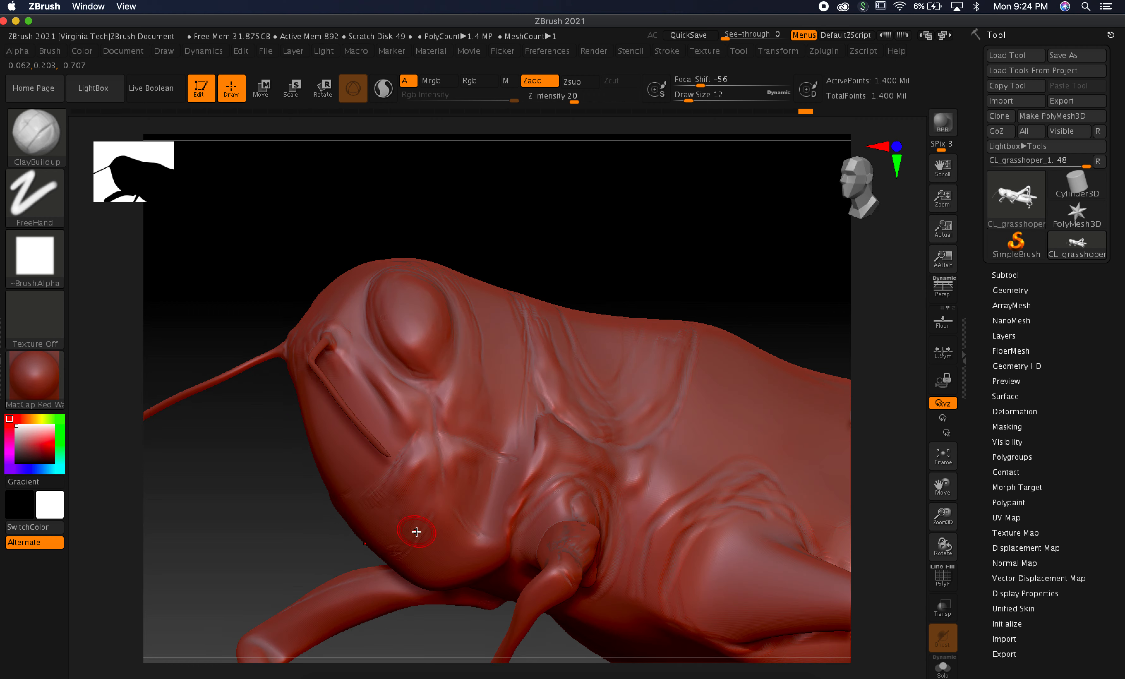
{"action": "key", "text": "super+Tab"}
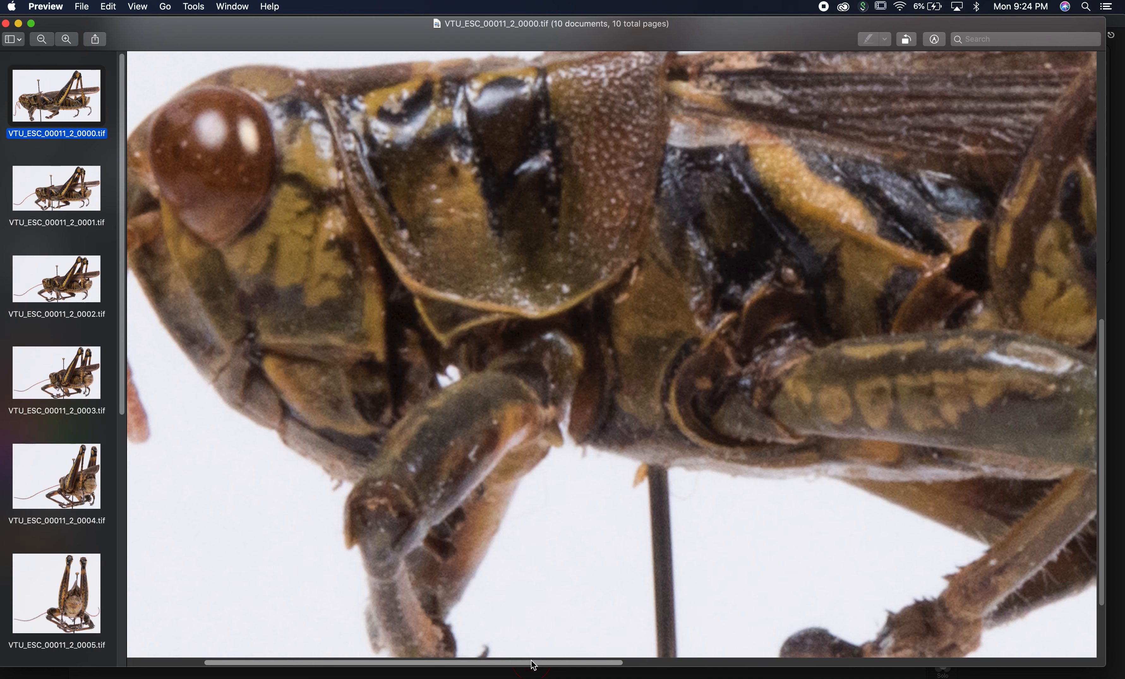
{"action": "key", "text": "super+Tab"}
{"action": "left_click_drag", "start_coordinate": [665, 250], "coordinate": [548, 469]}
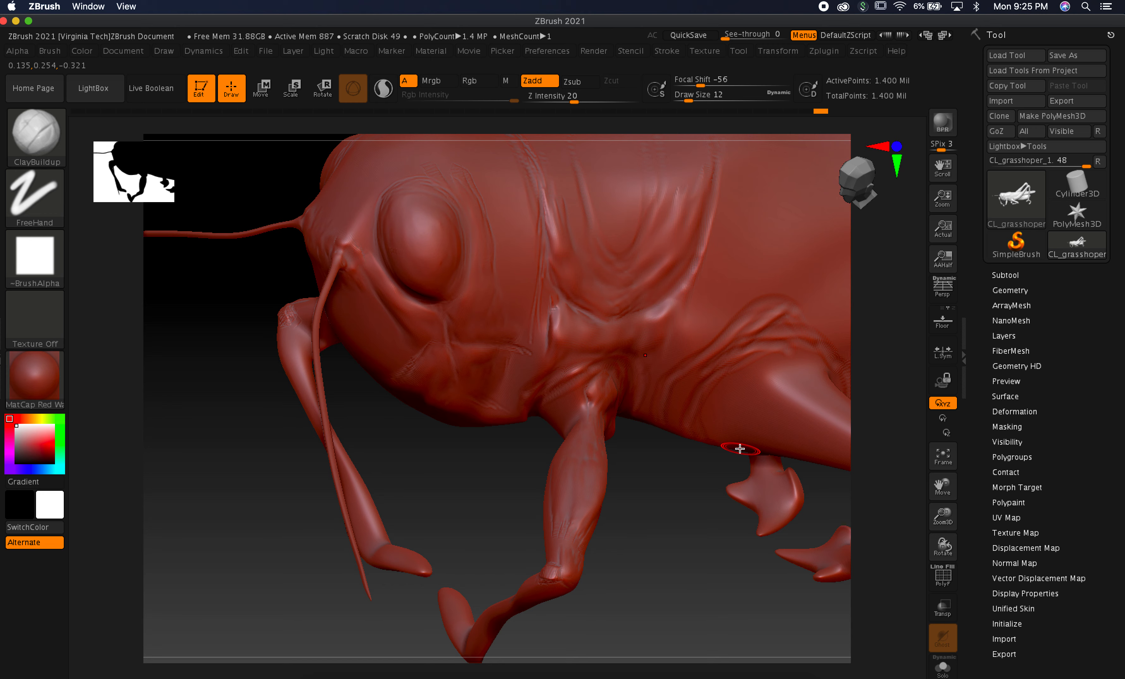
{"action": "left_click_drag", "start_coordinate": [943, 486], "coordinate": [882, 406]}
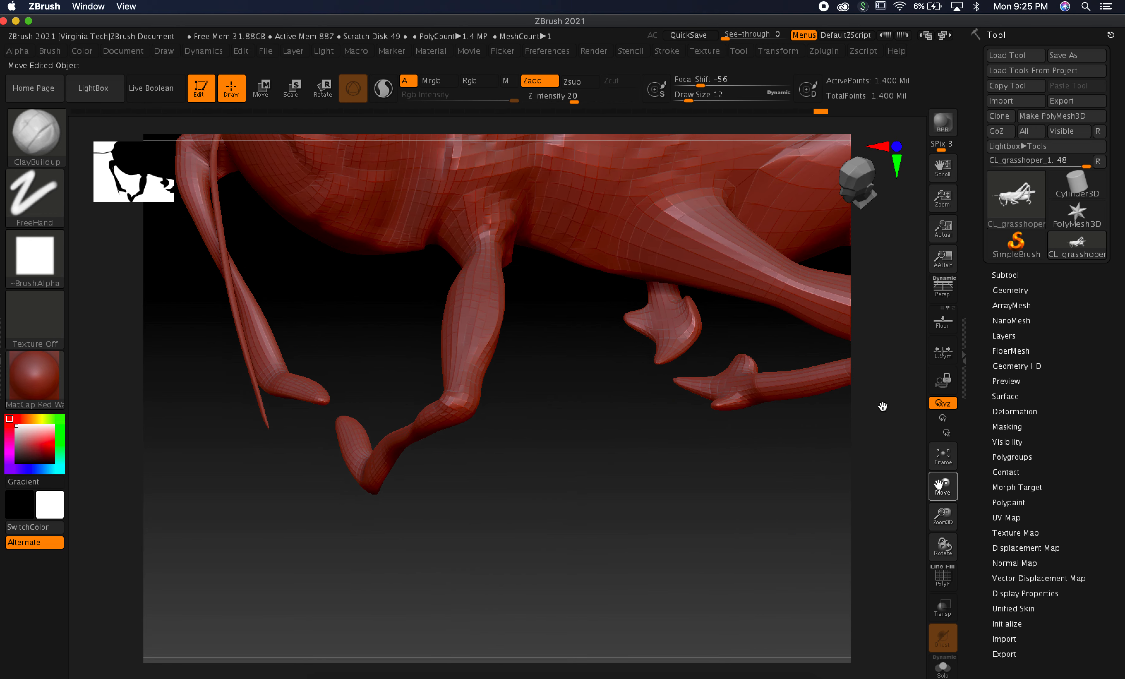
{"action": "left_click_drag", "start_coordinate": [942, 516], "coordinate": [961, 600]}
{"action": "left_click_drag", "start_coordinate": [586, 532], "coordinate": [586, 488]}
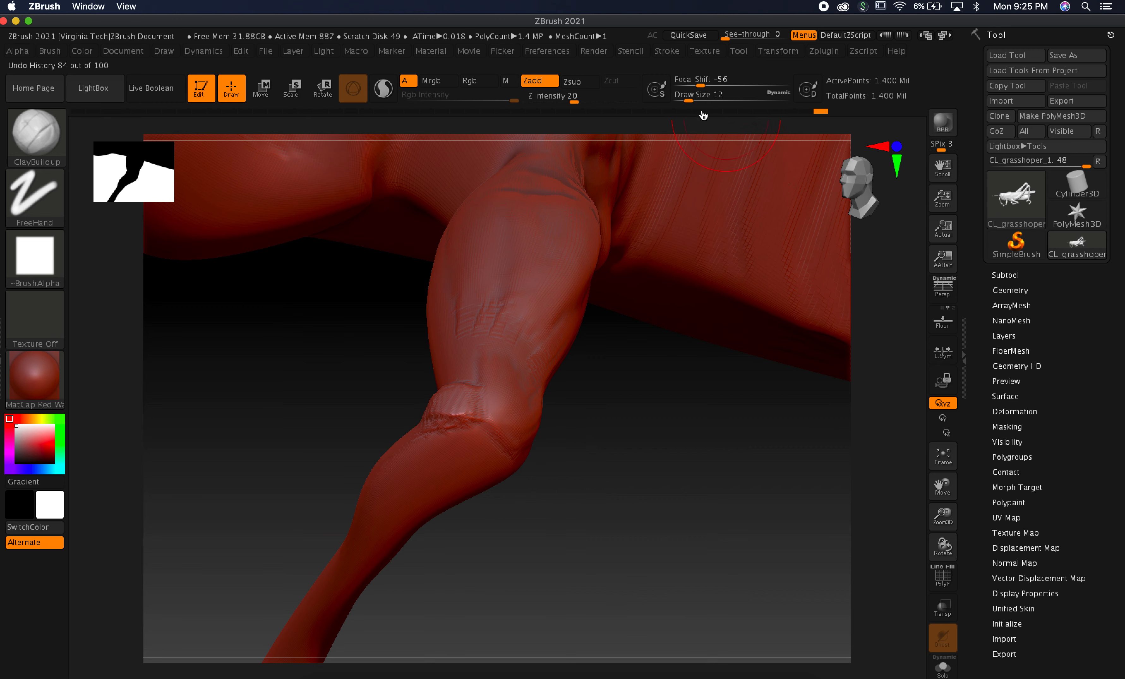
{"action": "left_click_drag", "start_coordinate": [688, 96], "coordinate": [681, 97]}
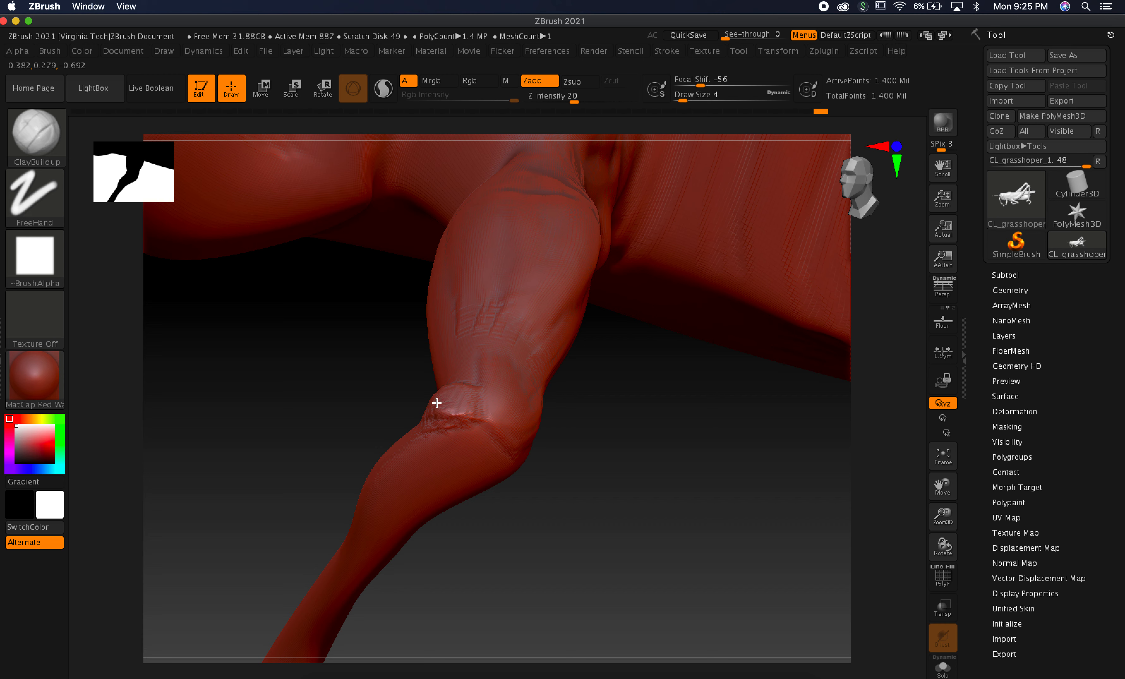
{"action": "left_click_drag", "start_coordinate": [450, 401], "coordinate": [453, 407]}
{"action": "mouse_move", "coordinate": [621, 491]}
{"action": "left_mouse_down"}
{"action": "mouse_move", "coordinate": [588, 458]}
{"action": "mouse_move", "coordinate": [554, 472]}
{"action": "mouse_move", "coordinate": [532, 431]}
{"action": "left_mouse_up"}
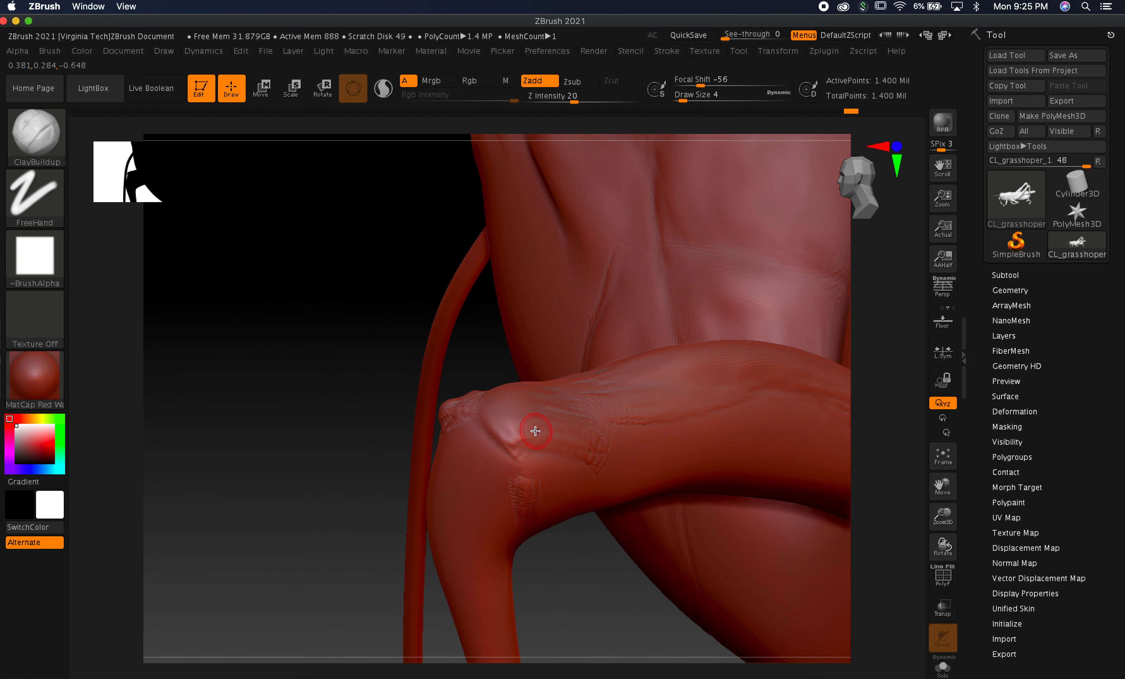
Check the front knee in the Preview reference photo, and build up a clay bump on the lower side of that knee in ZBrush.
{"action": "key", "text": "super+Tab"}
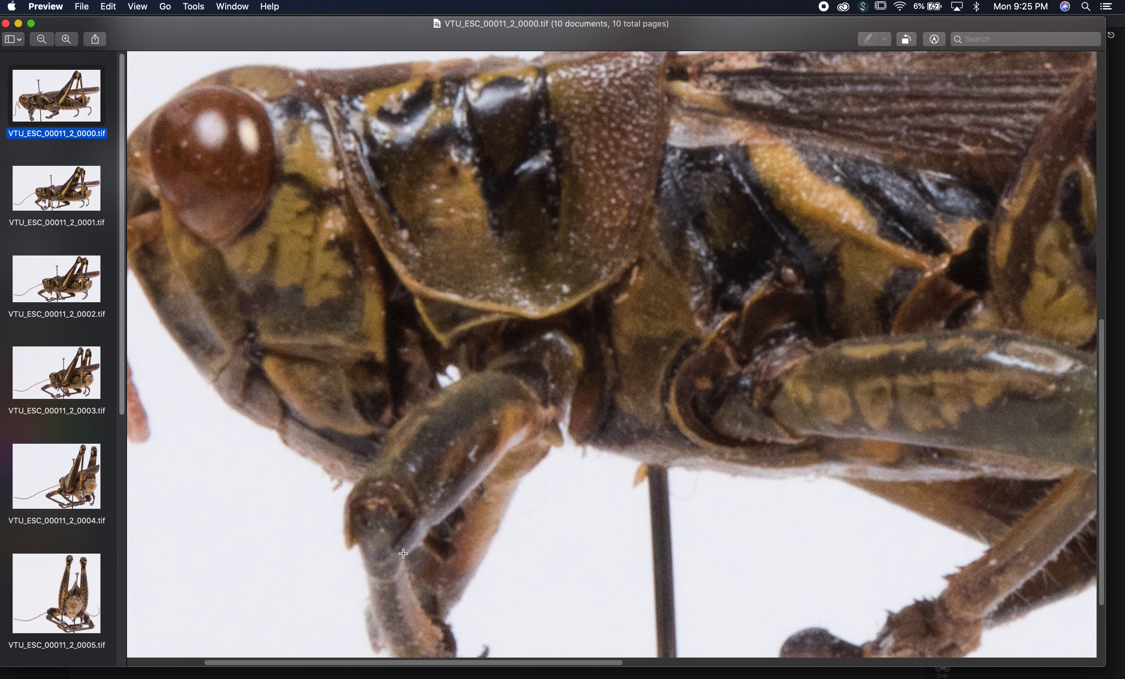
{"action": "key", "text": "super+Tab"}
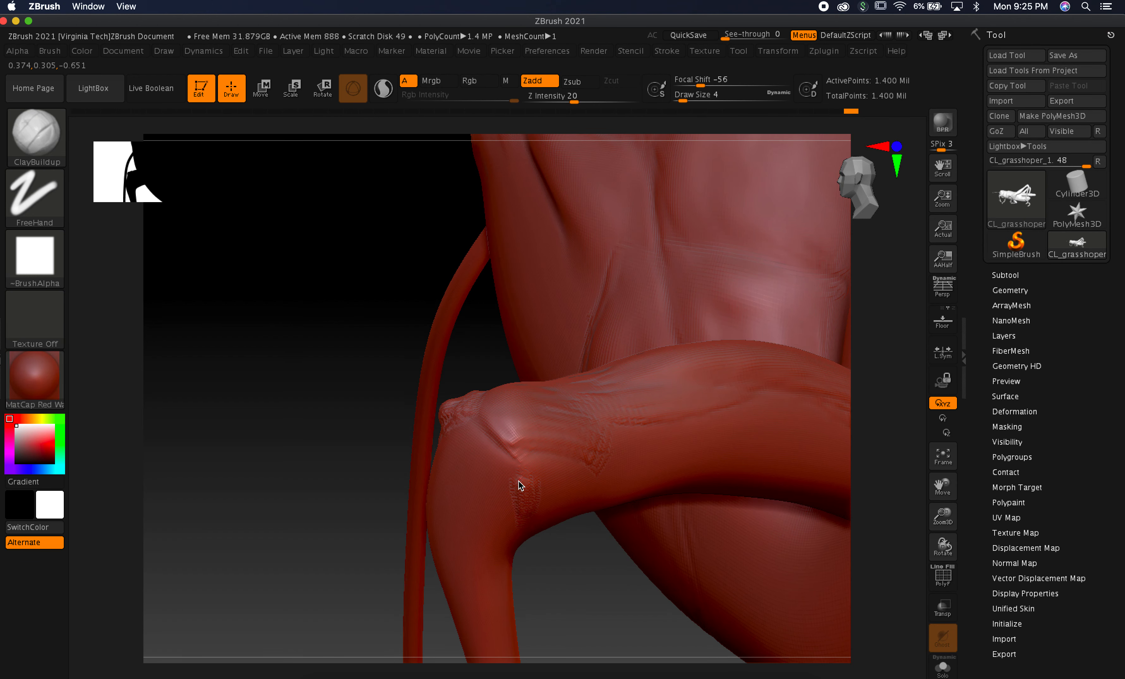
{"action": "mouse_move", "coordinate": [513, 503]}
{"action": "left_mouse_down"}
{"action": "mouse_move", "coordinate": [528, 495]}
{"action": "mouse_move", "coordinate": [517, 477]}
{"action": "mouse_move", "coordinate": [505, 516]}
{"action": "left_mouse_up"}
{"action": "mouse_move", "coordinate": [554, 486]}
{"action": "left_mouse_down"}
{"action": "mouse_move", "coordinate": [514, 490]}
{"action": "mouse_move", "coordinate": [573, 475]}
{"action": "mouse_move", "coordinate": [530, 492]}
{"action": "mouse_move", "coordinate": [545, 482]}
{"action": "left_mouse_up"}
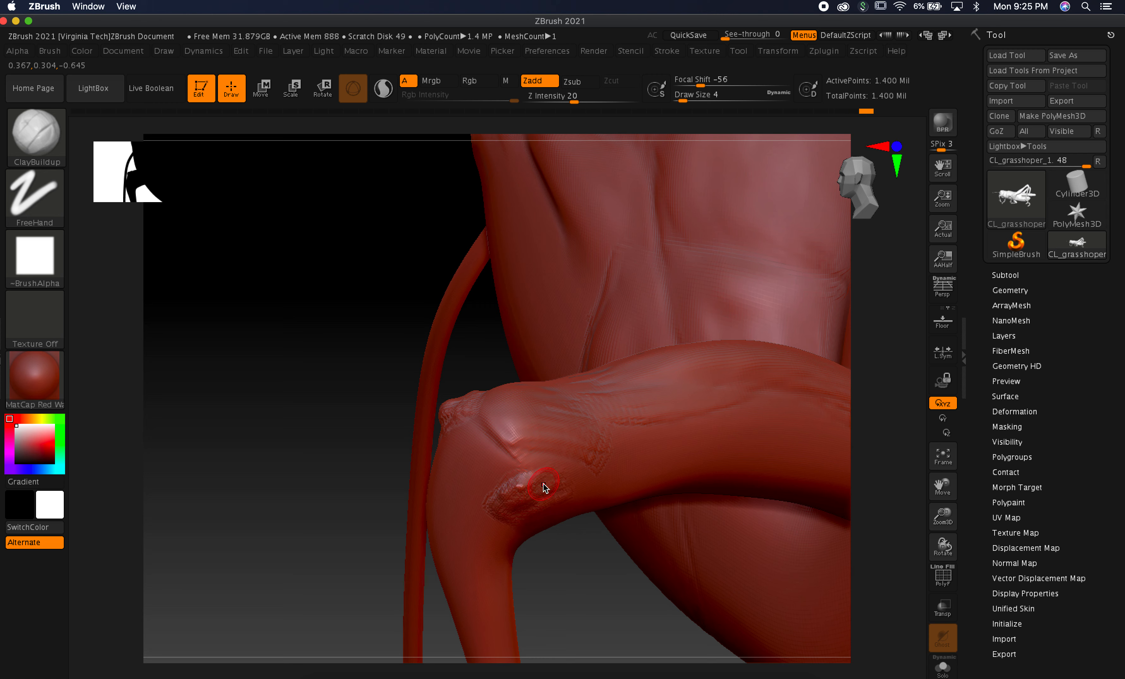
Set the Draw Size to 6, extend the knee bump along the upper leg segment, and smooth it into the surrounding surface.
{"action": "key", "text": "s"}
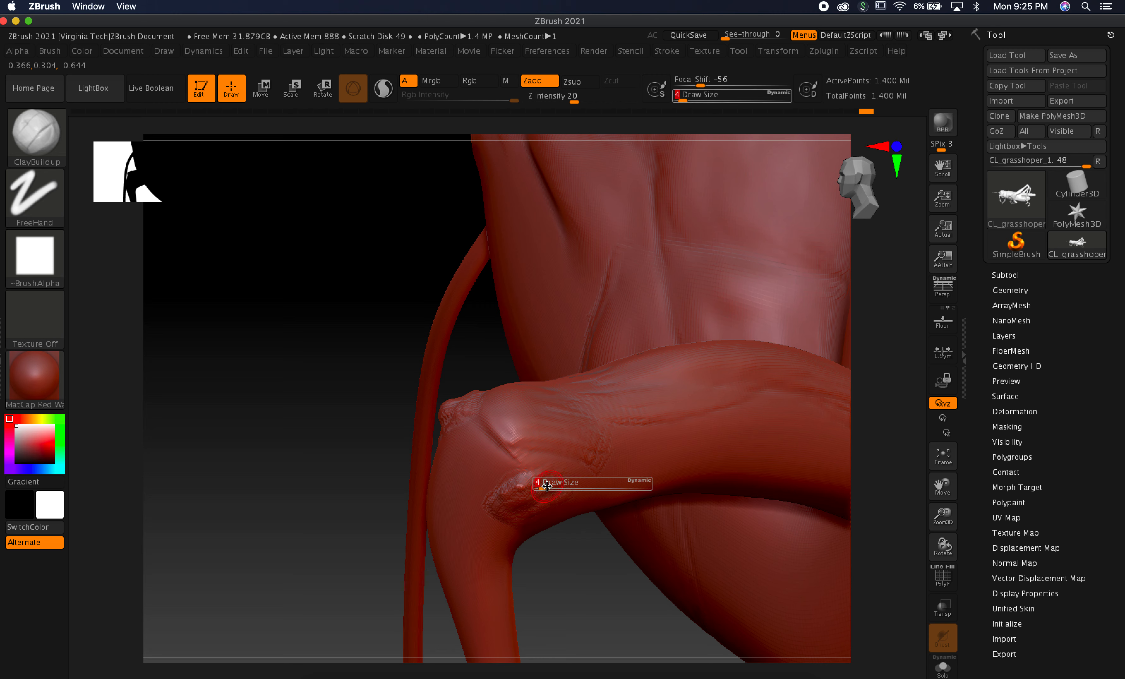
{"action": "type", "text": "6"}
{"action": "key", "text": "Return"}
{"action": "mouse_move", "coordinate": [515, 501]}
{"action": "left_mouse_down"}
{"action": "mouse_move", "coordinate": [515, 484]}
{"action": "mouse_move", "coordinate": [535, 512]}
{"action": "mouse_move", "coordinate": [576, 478]}
{"action": "left_mouse_up"}
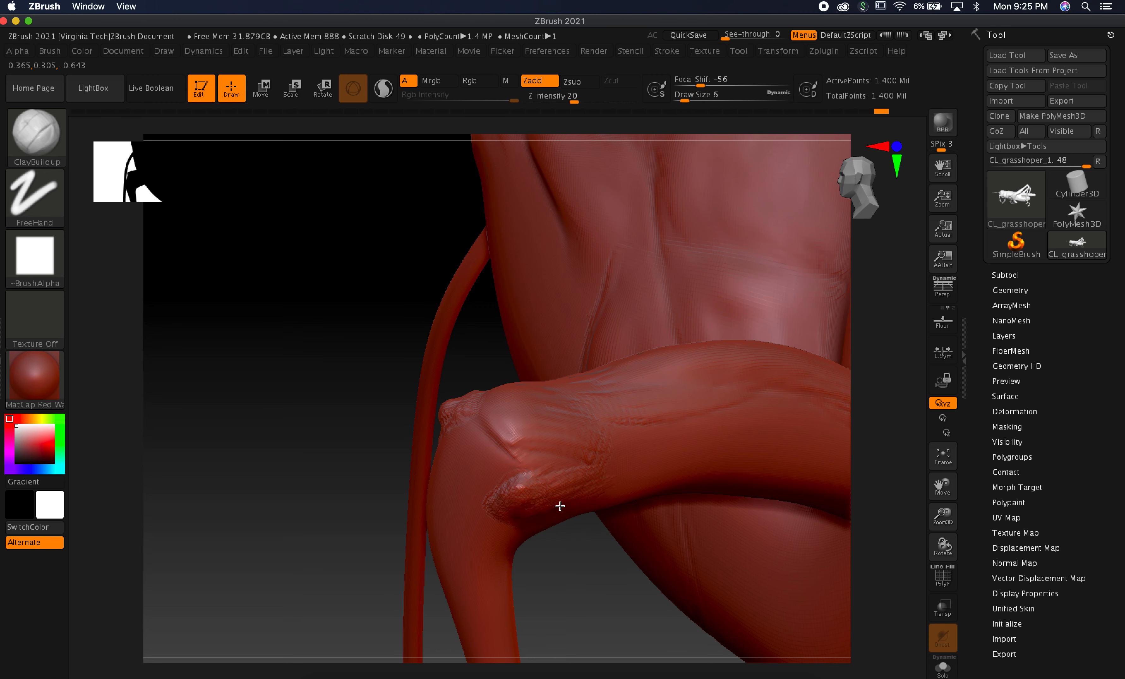
{"action": "key", "text": "shift"}
{"action": "mouse_move", "coordinate": [537, 519]}
{"action": "left_mouse_down", "text": "shift"}
{"action": "mouse_move", "coordinate": [512, 493]}
{"action": "mouse_move", "coordinate": [558, 490]}
{"action": "mouse_move", "coordinate": [570, 469]}
{"action": "mouse_move", "coordinate": [618, 486]}
{"action": "left_mouse_up", "text": "shift"}
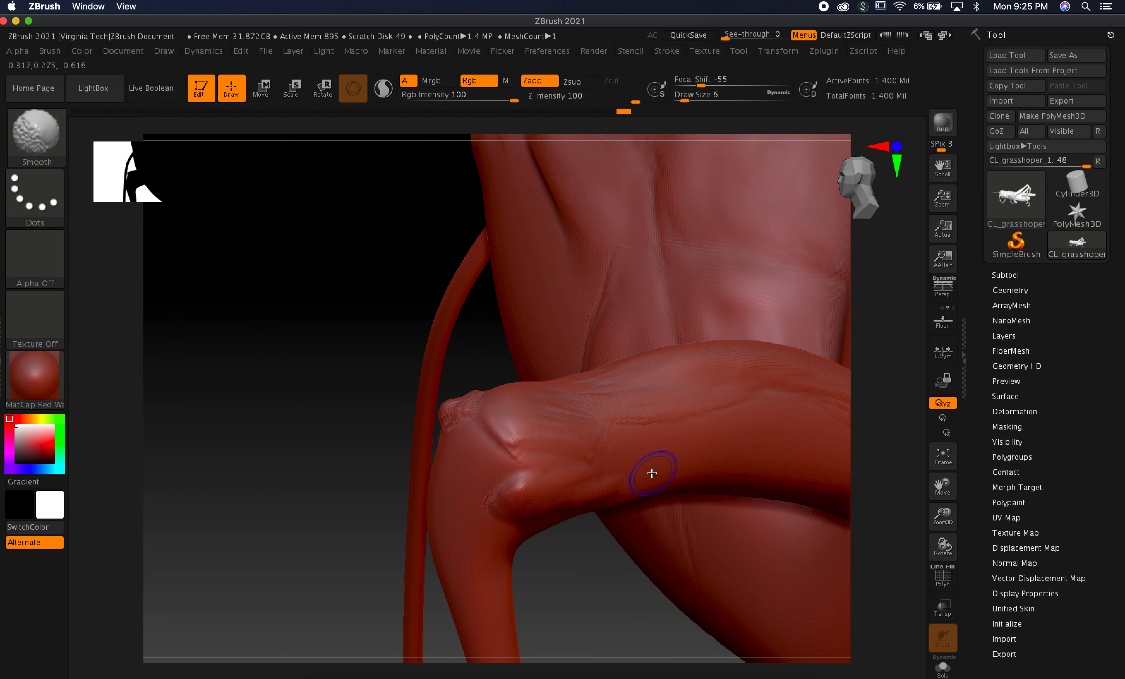
{"action": "mouse_move", "coordinate": [322, 315]}
{"action": "left_mouse_down"}
{"action": "mouse_move", "coordinate": [324, 330]}
{"action": "mouse_move", "coordinate": [418, 377]}
{"action": "left_mouse_up"}
{"action": "mouse_move", "coordinate": [618, 495]}
{"action": "left_mouse_down"}
{"action": "mouse_move", "coordinate": [643, 469]}
{"action": "mouse_move", "coordinate": [611, 452]}
{"action": "mouse_move", "coordinate": [608, 472]}
{"action": "mouse_move", "coordinate": [657, 467]}
{"action": "mouse_move", "coordinate": [630, 480]}
{"action": "left_mouse_up"}
{"action": "mouse_move", "coordinate": [603, 437]}
{"action": "left_mouse_down", "text": "shift"}
{"action": "mouse_move", "coordinate": [618, 487]}
{"action": "mouse_move", "coordinate": [649, 442]}
{"action": "left_mouse_up", "text": "shift"}
{"action": "mouse_move", "coordinate": [756, 553]}
{"action": "left_mouse_down"}
{"action": "mouse_move", "coordinate": [712, 563]}
{"action": "mouse_move", "coordinate": [746, 472]}
{"action": "left_mouse_up"}
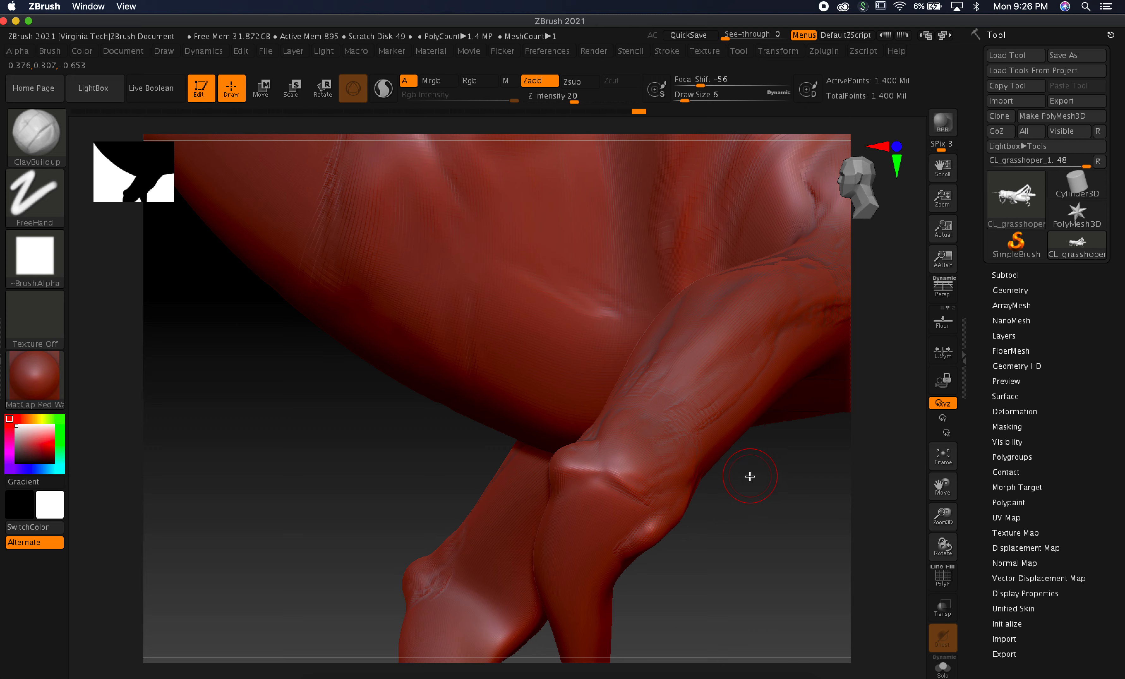
Check the front leg in the Preview reference photo, and build a raised clay band around the lower segment just below the knee in ZBrush.
{"action": "key", "text": "super+Tab"}
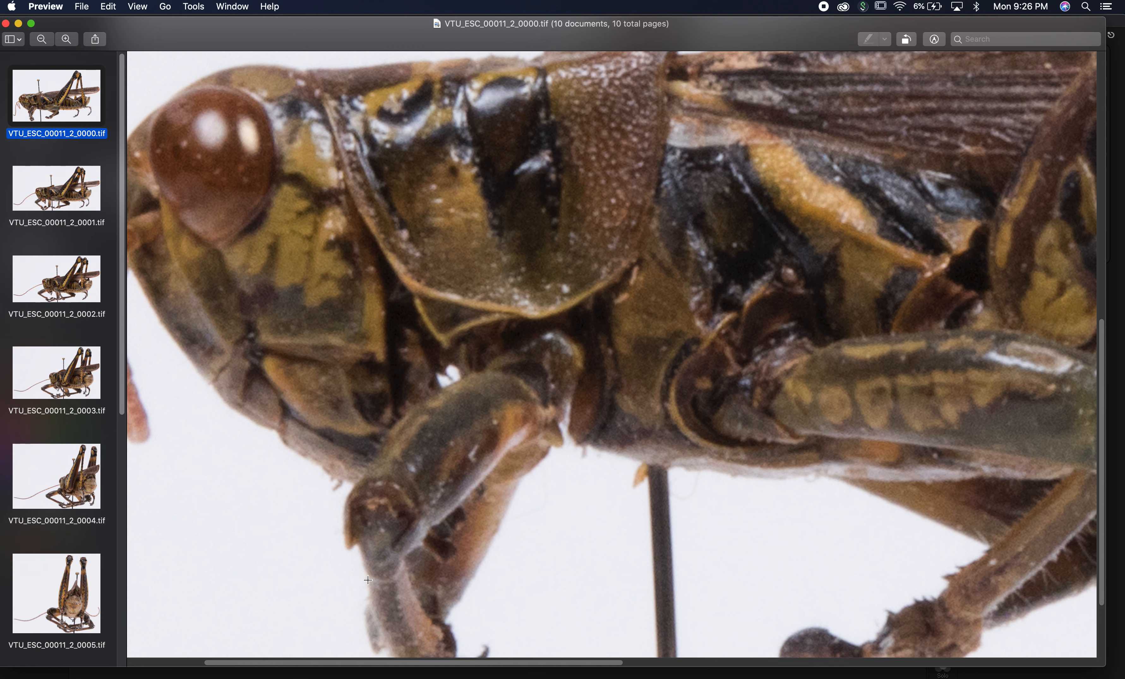
{"action": "key", "text": "super+Tab"}
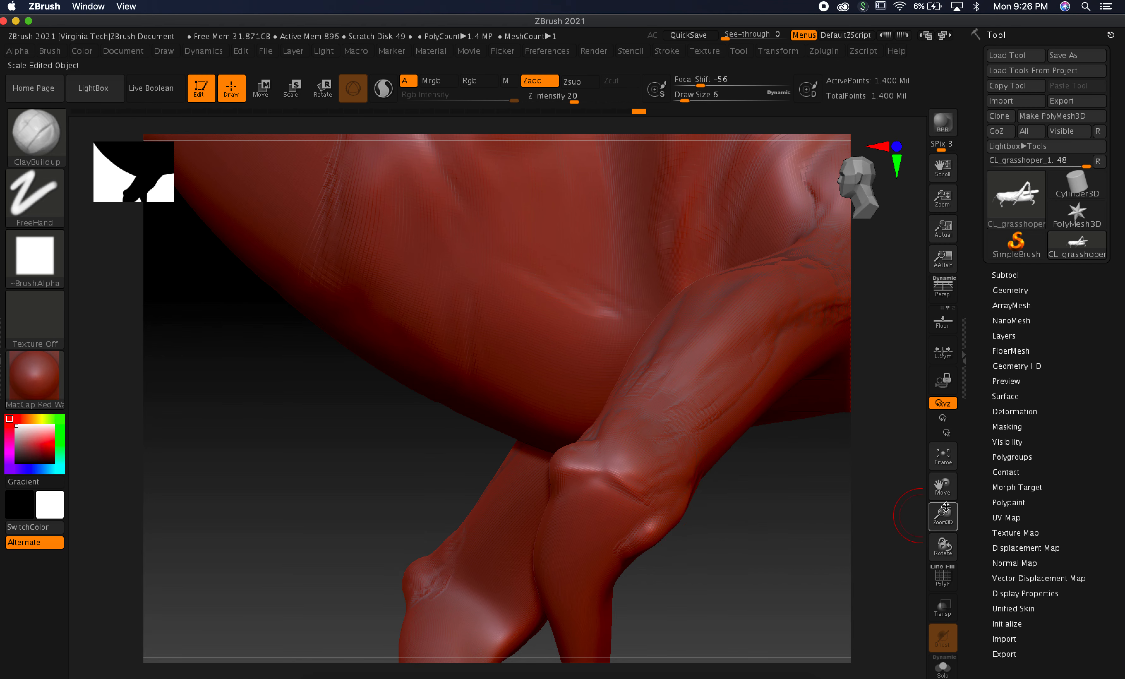
{"action": "left_click_drag", "start_coordinate": [942, 486], "coordinate": [927, 375]}
{"action": "mouse_move", "coordinate": [716, 449]}
{"action": "left_mouse_down"}
{"action": "mouse_move", "coordinate": [716, 433]}
{"action": "mouse_move", "coordinate": [729, 447]}
{"action": "left_mouse_up"}
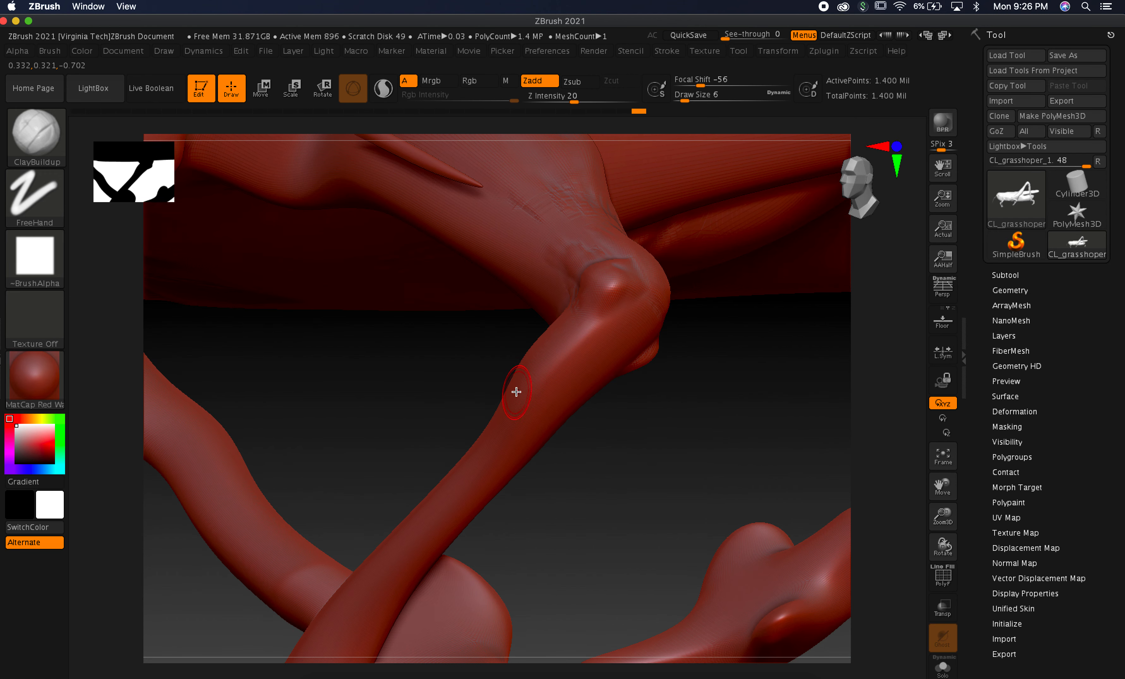
{"action": "mouse_move", "coordinate": [514, 384]}
{"action": "left_mouse_down"}
{"action": "mouse_move", "coordinate": [553, 454]}
{"action": "mouse_move", "coordinate": [610, 373]}
{"action": "mouse_move", "coordinate": [585, 377]}
{"action": "mouse_move", "coordinate": [584, 418]}
{"action": "mouse_move", "coordinate": [611, 389]}
{"action": "left_mouse_up"}
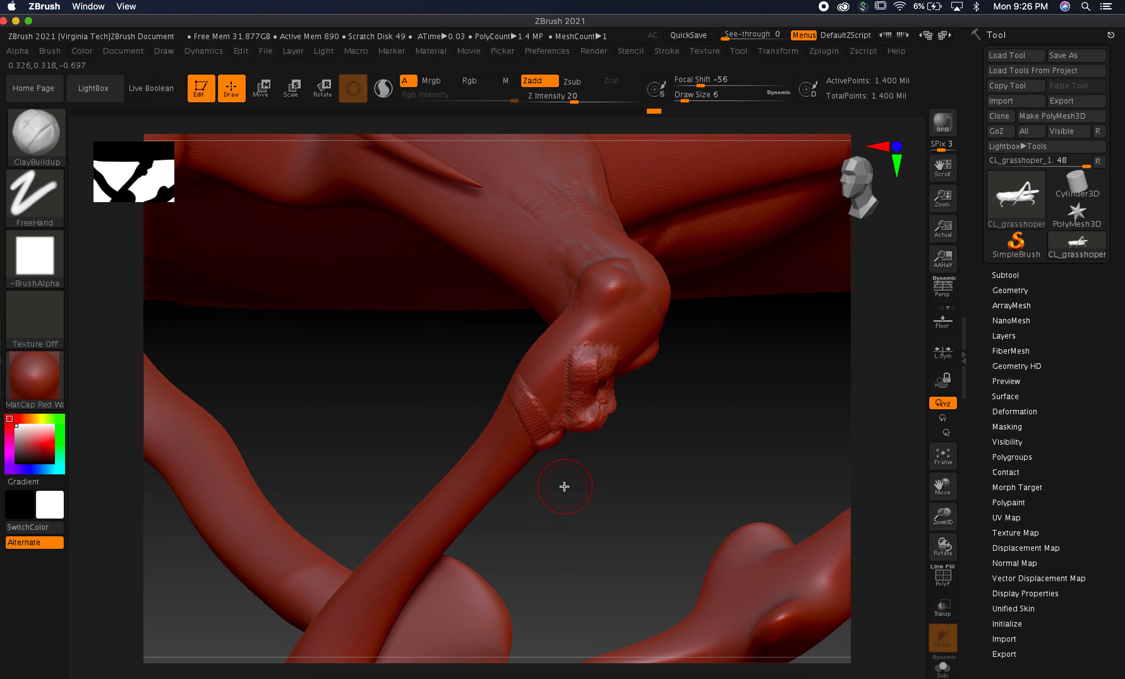
{"action": "key", "text": "ctrl+z"}
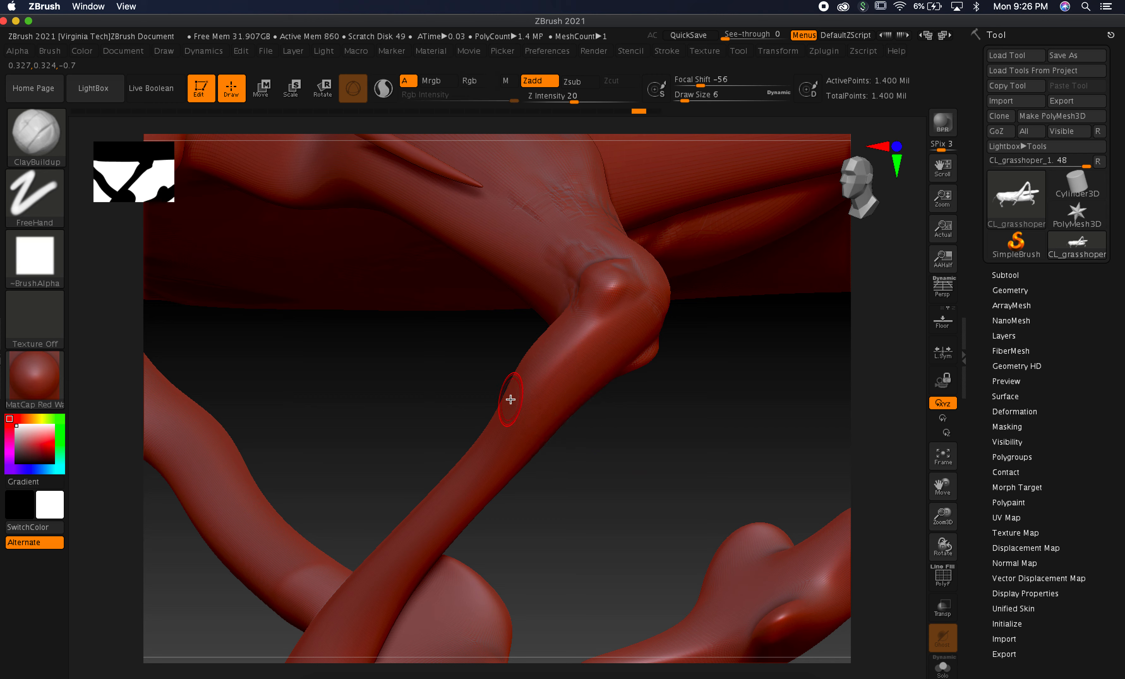
{"action": "mouse_move", "coordinate": [559, 434]}
{"action": "left_mouse_down"}
{"action": "mouse_move", "coordinate": [518, 399]}
{"action": "mouse_move", "coordinate": [538, 416]}
{"action": "left_mouse_up"}
{"action": "left_click_drag", "start_coordinate": [627, 489], "coordinate": [571, 410]}
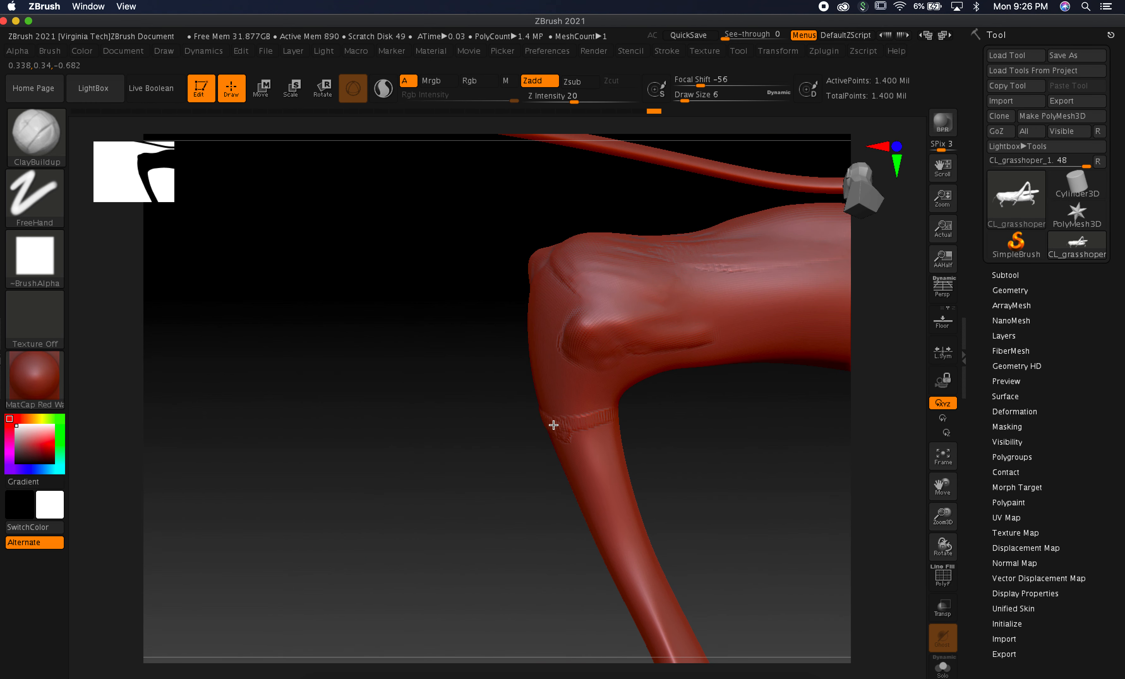
{"action": "left_click_drag", "start_coordinate": [695, 427], "coordinate": [639, 410]}
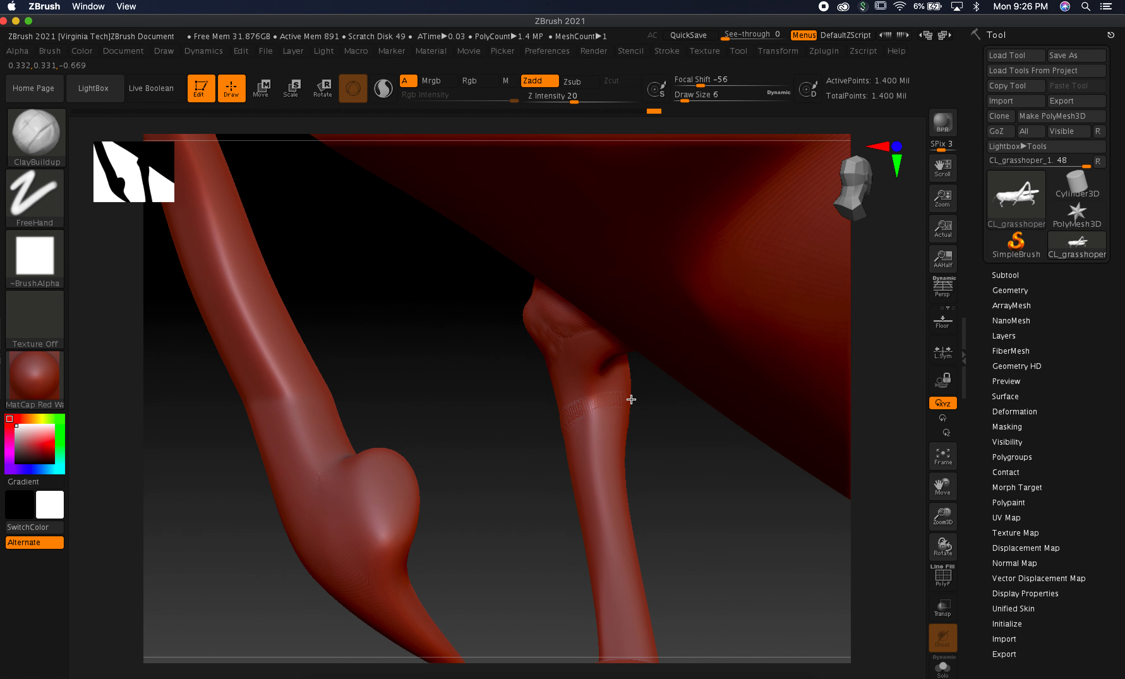
{"action": "left_click_drag", "start_coordinate": [669, 465], "coordinate": [624, 467]}
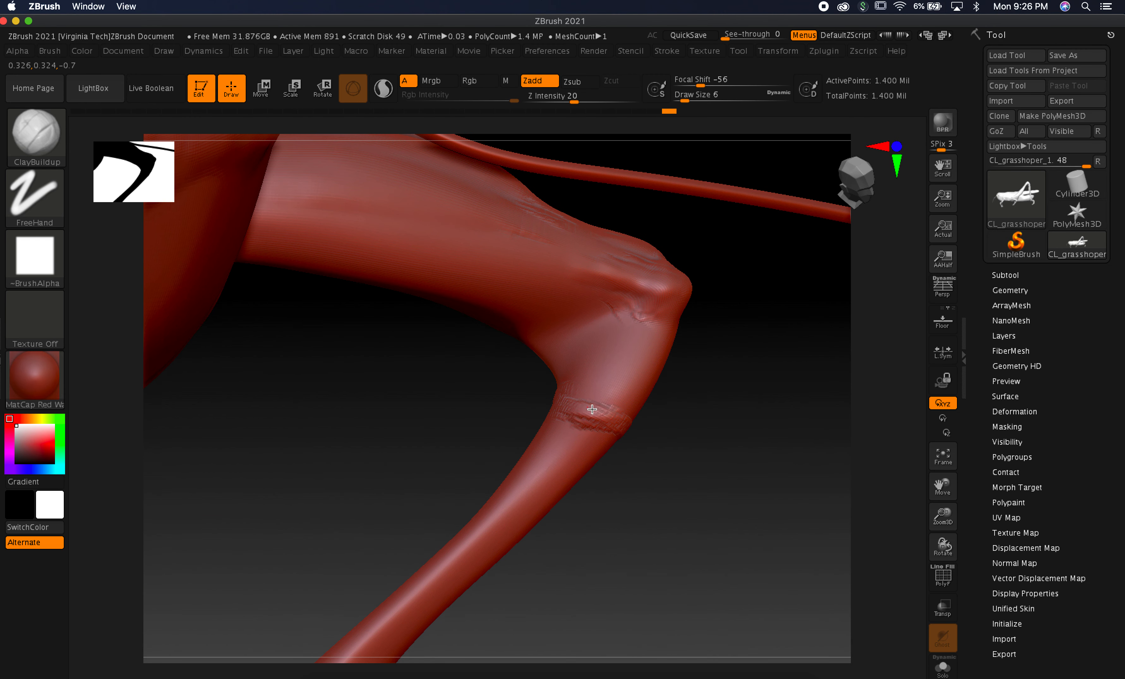
{"action": "left_click_drag", "start_coordinate": [726, 465], "coordinate": [598, 416]}
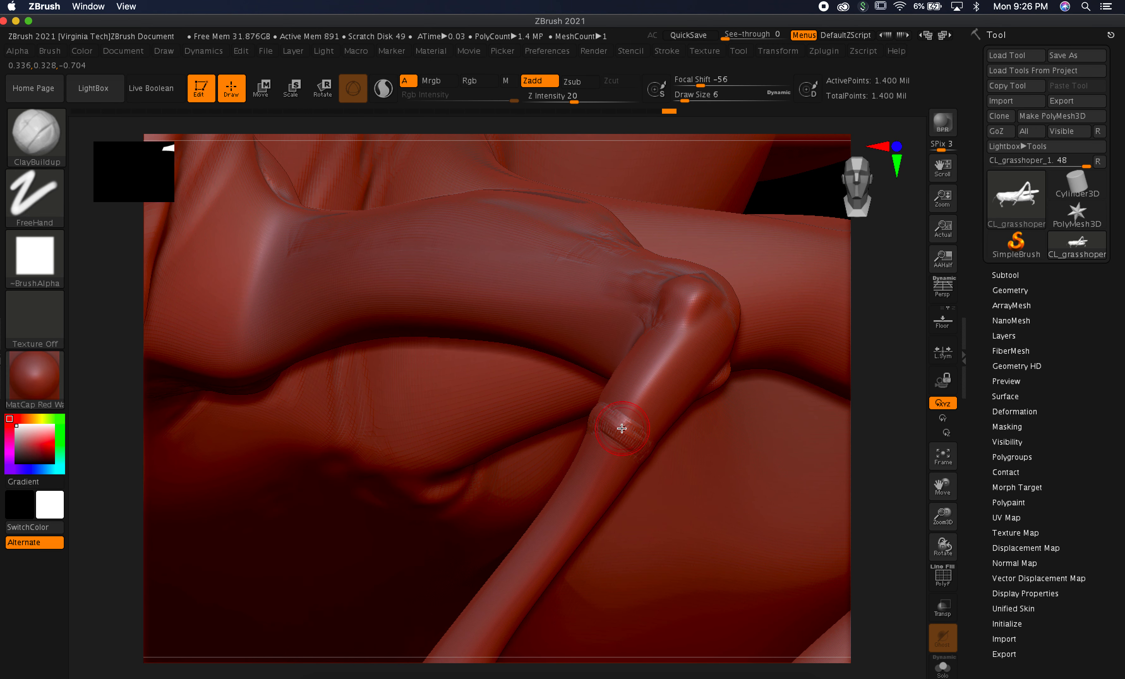
Smooth the clay band around the front leg's lower segment from several sides.
{"action": "key", "text": "shift"}
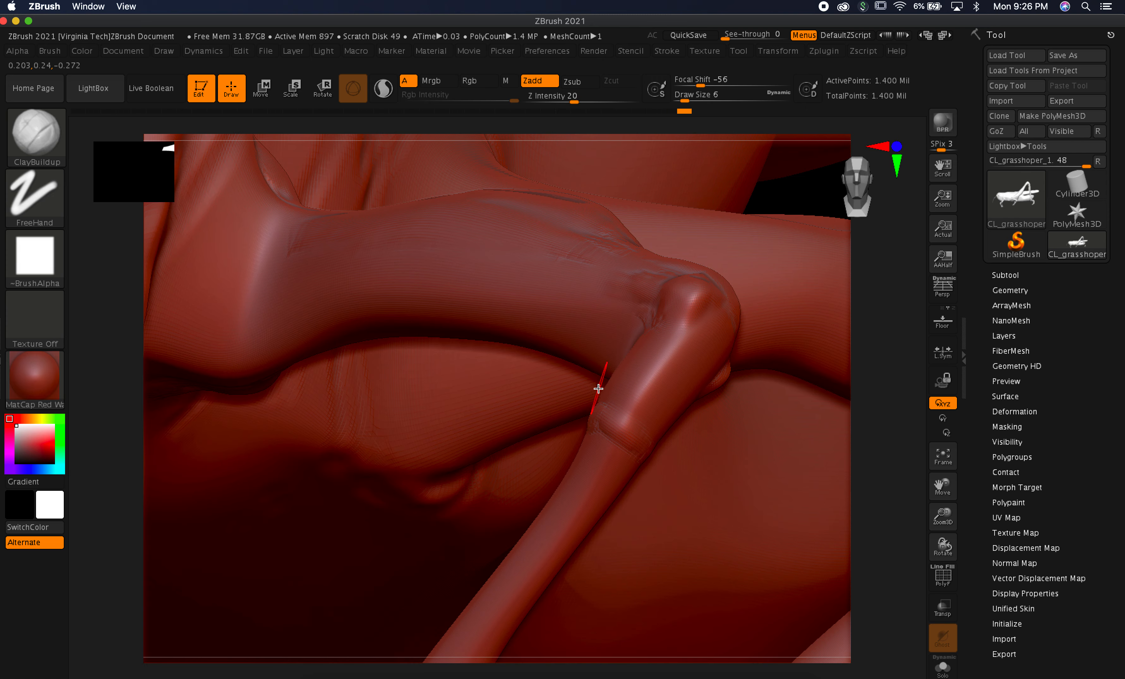
{"action": "mouse_move", "coordinate": [794, 194]}
{"action": "left_mouse_down"}
{"action": "mouse_move", "coordinate": [824, 228]}
{"action": "mouse_move", "coordinate": [595, 394]}
{"action": "left_mouse_up"}
{"action": "key", "text": "shift"}
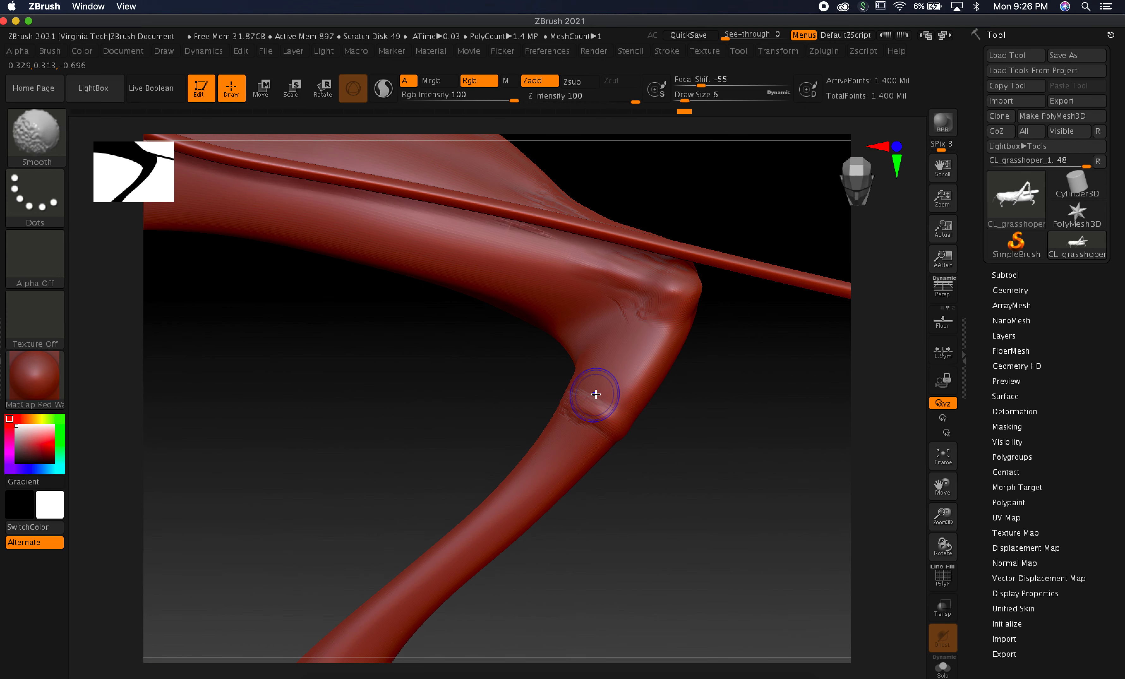
{"action": "mouse_move", "coordinate": [645, 483]}
{"action": "left_mouse_down"}
{"action": "mouse_move", "coordinate": [702, 481]}
{"action": "mouse_move", "coordinate": [630, 472]}
{"action": "left_mouse_up"}
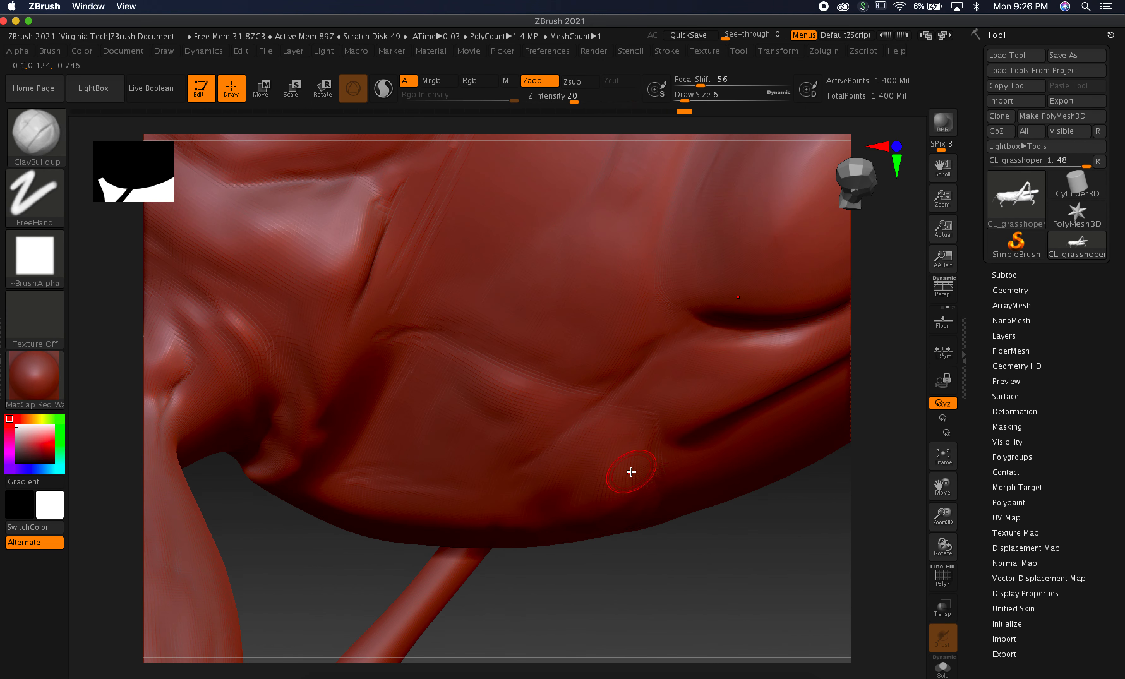
{"action": "left_click_drag", "start_coordinate": [598, 585], "coordinate": [638, 537]}
{"action": "key", "text": "shift"}
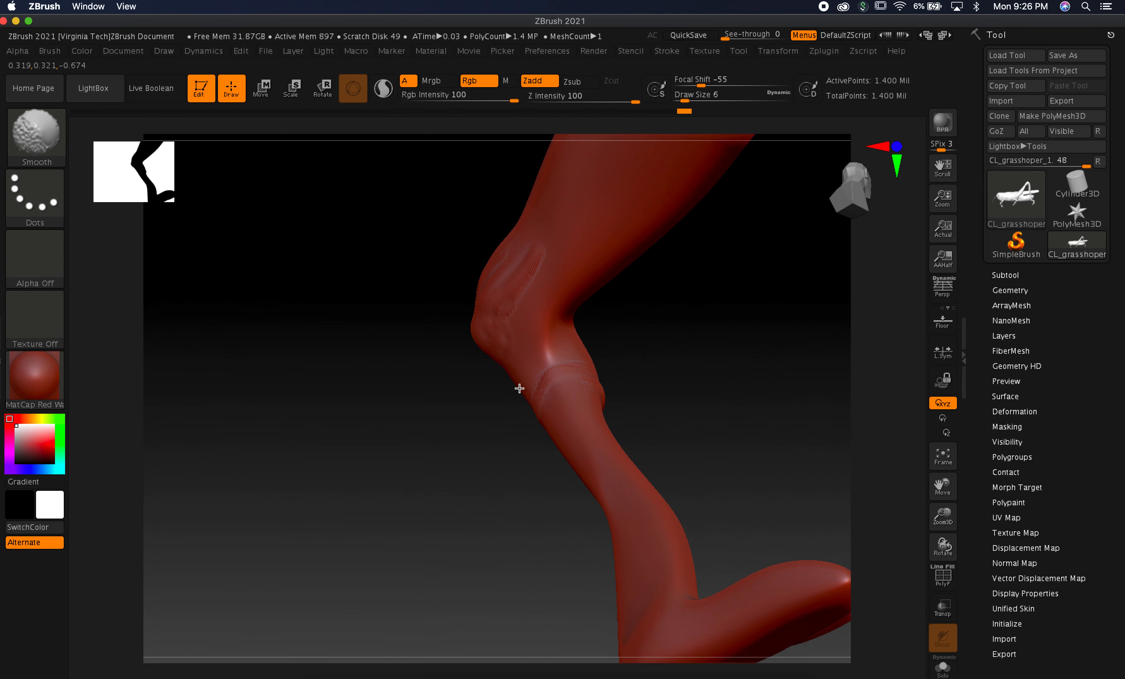
{"action": "mouse_move", "coordinate": [458, 462]}
{"action": "left_mouse_down"}
{"action": "mouse_move", "coordinate": [417, 487]}
{"action": "mouse_move", "coordinate": [437, 474]}
{"action": "left_mouse_up"}
Smooth the rough crease on the front leg's upper segment just above the knee.
{"action": "mouse_move", "coordinate": [573, 226]}
{"action": "left_mouse_down"}
{"action": "mouse_move", "coordinate": [589, 178]}
{"action": "mouse_move", "coordinate": [579, 218]}
{"action": "mouse_move", "coordinate": [597, 182]}
{"action": "left_mouse_up"}
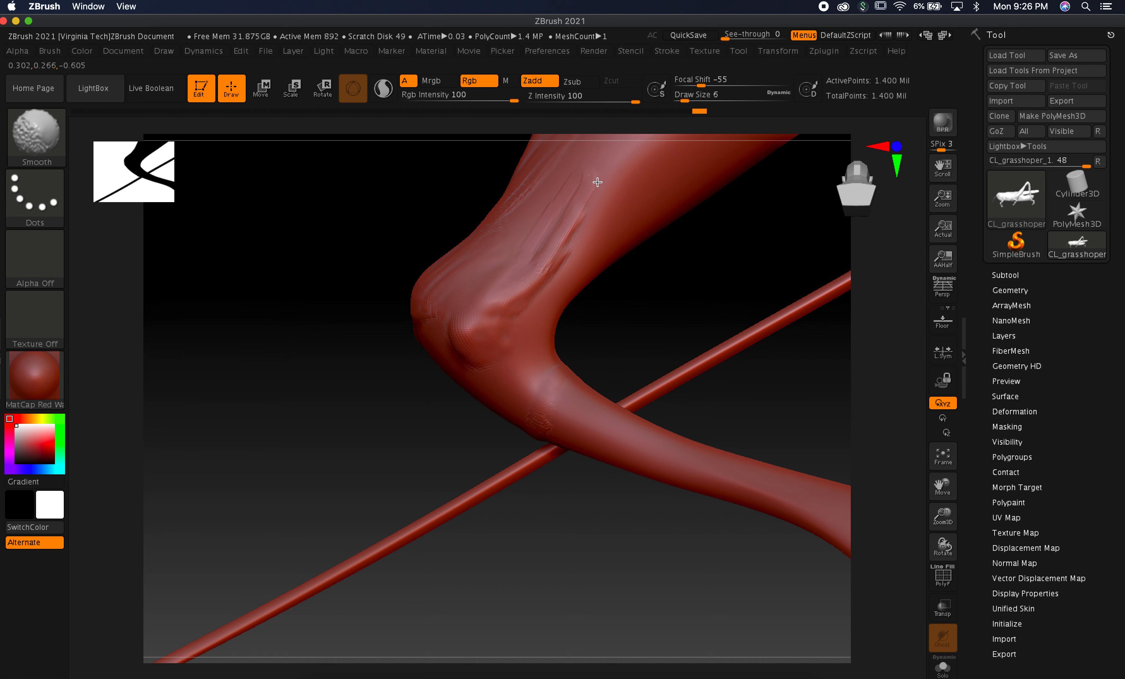
{"action": "left_click_drag", "start_coordinate": [361, 423], "coordinate": [420, 397]}
{"action": "left_click_drag", "start_coordinate": [555, 199], "coordinate": [526, 227], "text": "shift"}
{"action": "left_click_drag", "start_coordinate": [439, 525], "coordinate": [464, 477]}
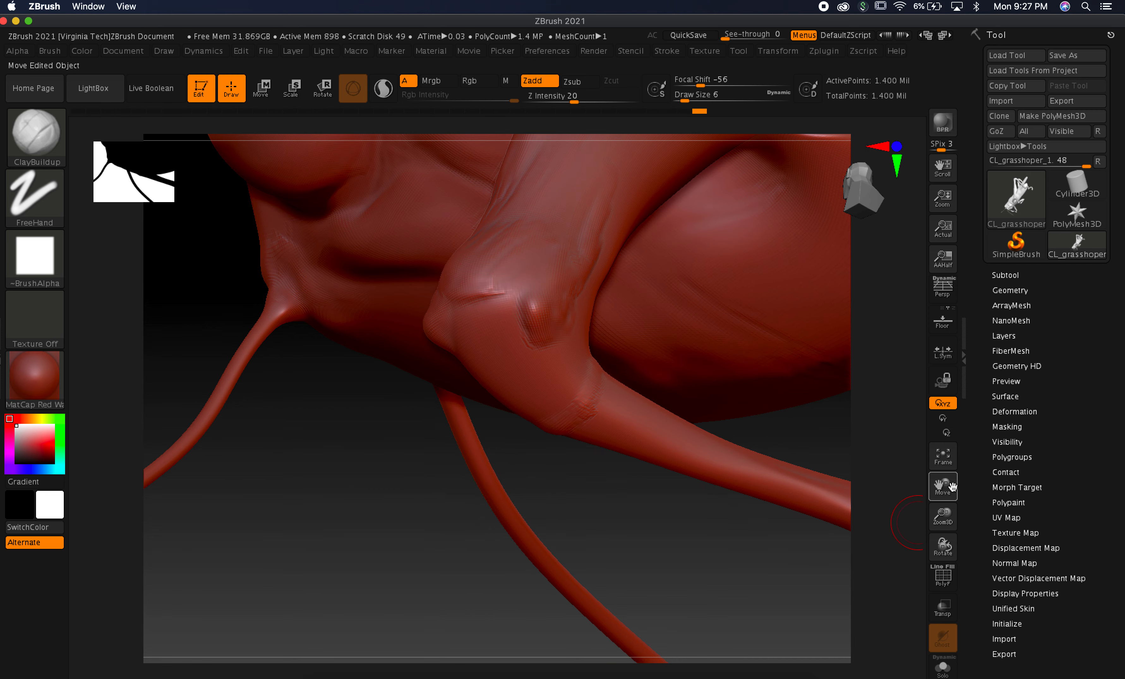
Show the grasshopper's head and thorax in side profile and compare them with the reference photo in Preview.
{"action": "left_click_drag", "start_coordinate": [940, 517], "coordinate": [919, 401]}
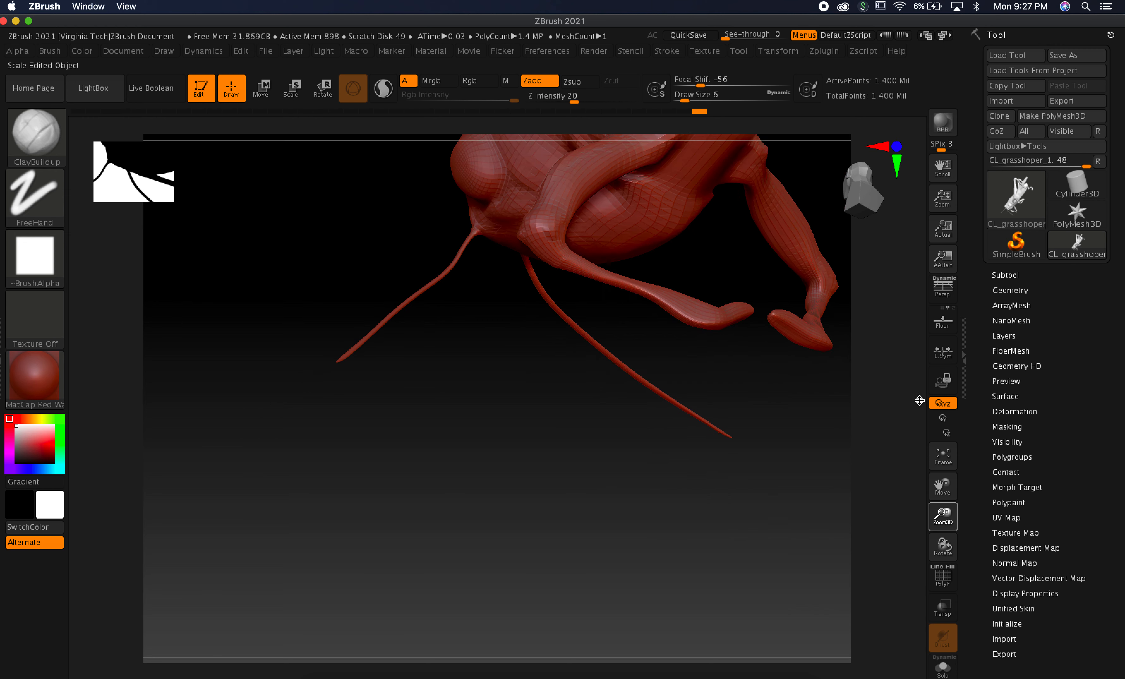
{"action": "left_click_drag", "start_coordinate": [565, 529], "coordinate": [620, 490]}
{"action": "left_click_drag", "start_coordinate": [588, 550], "coordinate": [754, 471]}
{"action": "left_click_drag", "start_coordinate": [940, 490], "coordinate": [821, 617]}
{"action": "mouse_move", "coordinate": [588, 468]}
{"action": "left_mouse_down"}
{"action": "mouse_move", "coordinate": [610, 452]}
{"action": "mouse_move", "coordinate": [577, 459]}
{"action": "left_mouse_up"}
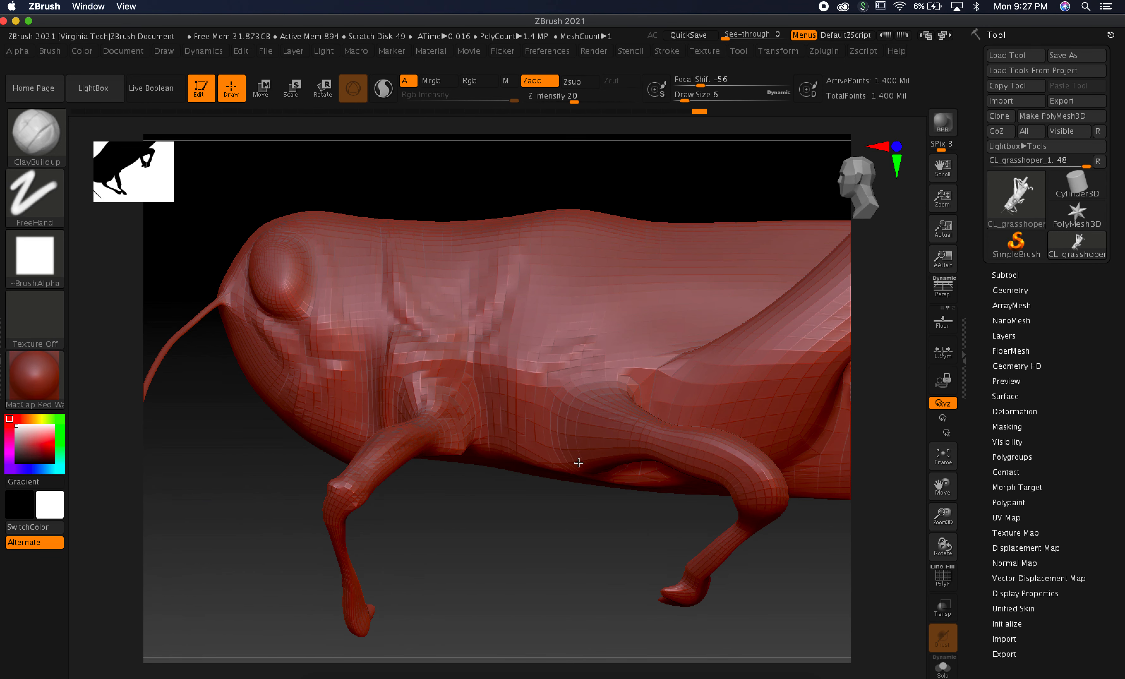
{"action": "mouse_move", "coordinate": [483, 568]}
{"action": "left_mouse_down"}
{"action": "mouse_move", "coordinate": [467, 578]}
{"action": "mouse_move", "coordinate": [479, 576]}
{"action": "left_mouse_up"}
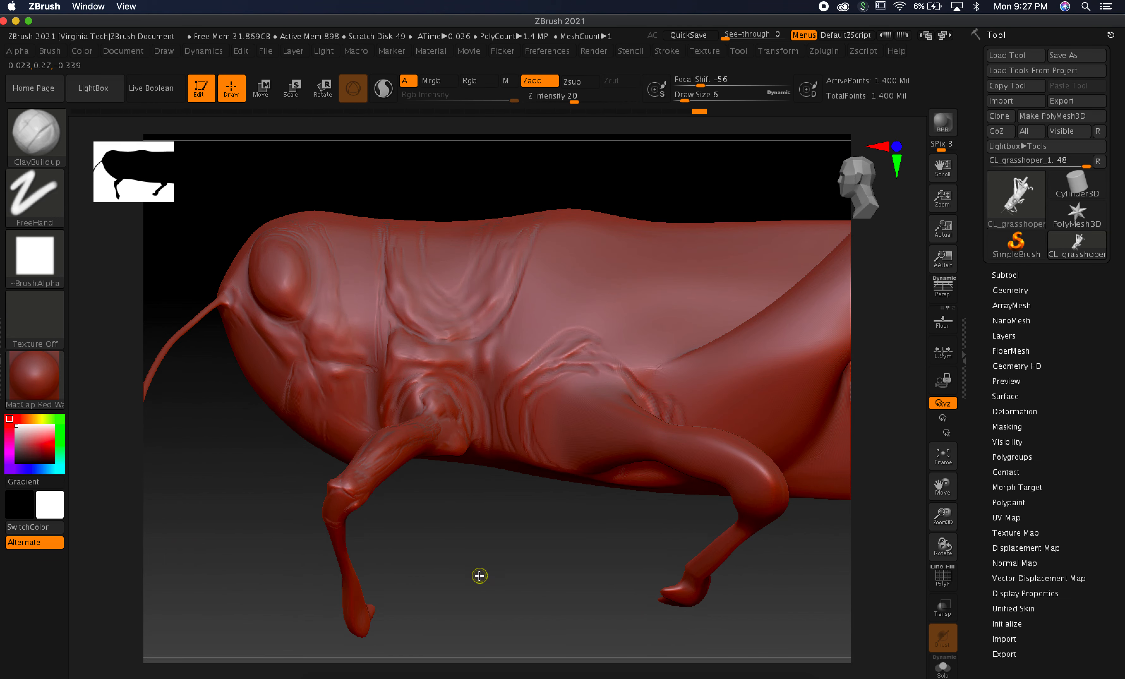
{"action": "key", "text": "super+Tab"}
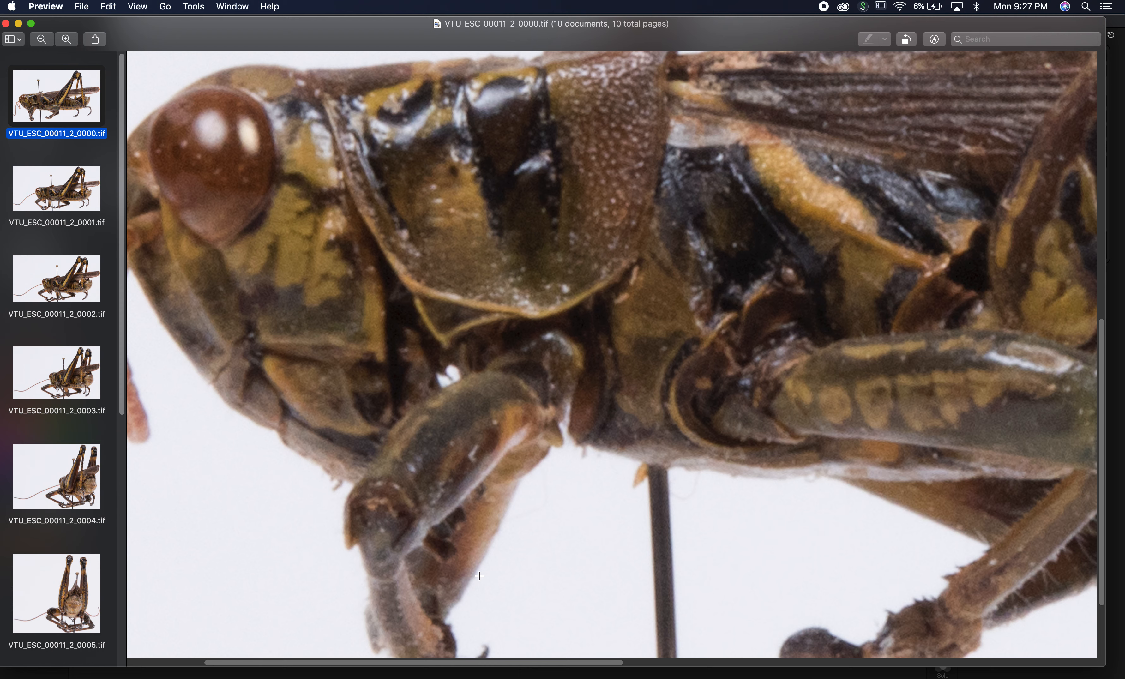
{"action": "key", "text": "super+Tab"}
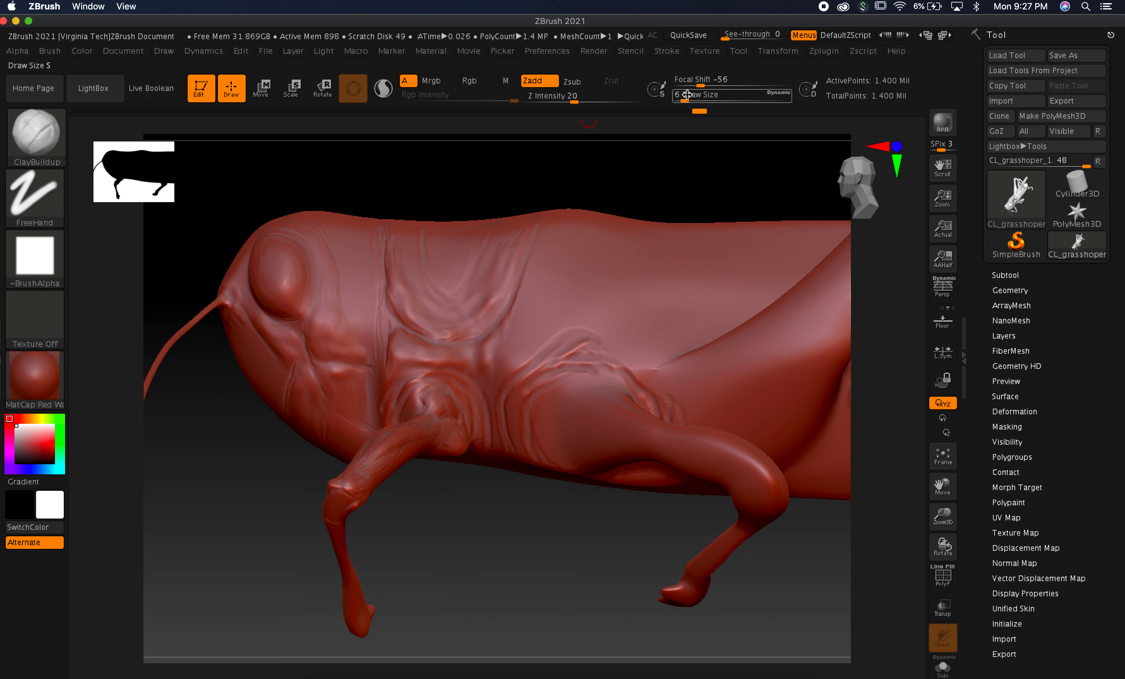
In ZBrush, set the Draw Size to 23 and build up clay along the U-shaped rim of the thorax plate behind the head.
{"action": "left_click_drag", "start_coordinate": [687, 95], "coordinate": [694, 95]}
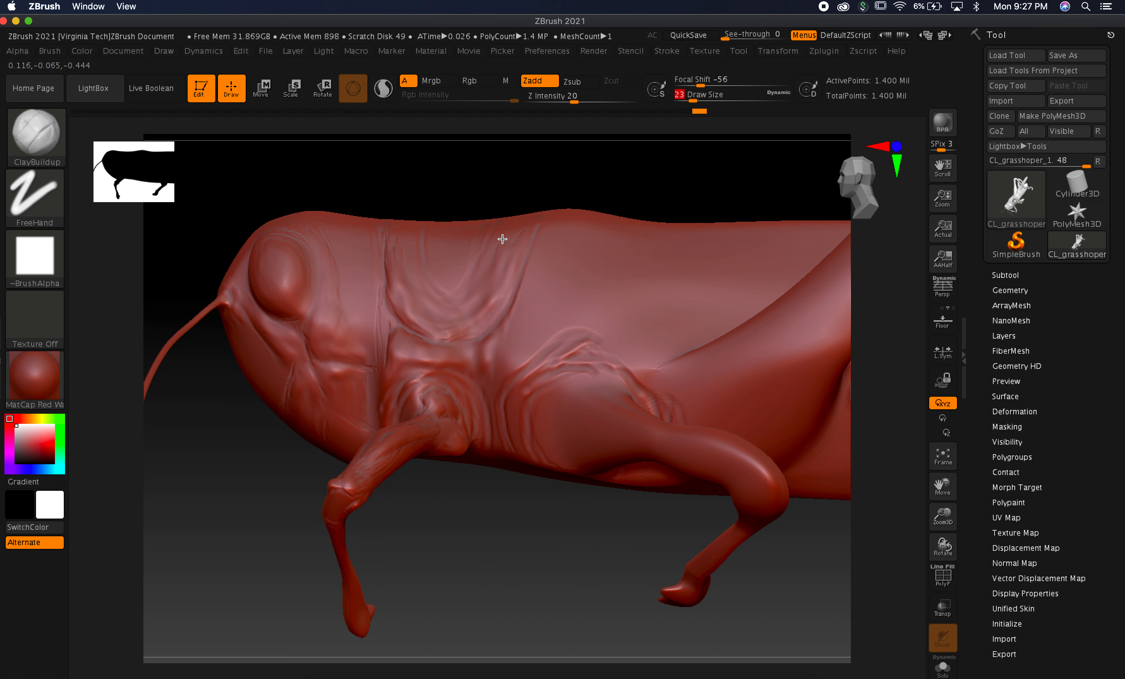
{"action": "left_click_drag", "start_coordinate": [496, 277], "coordinate": [504, 224]}
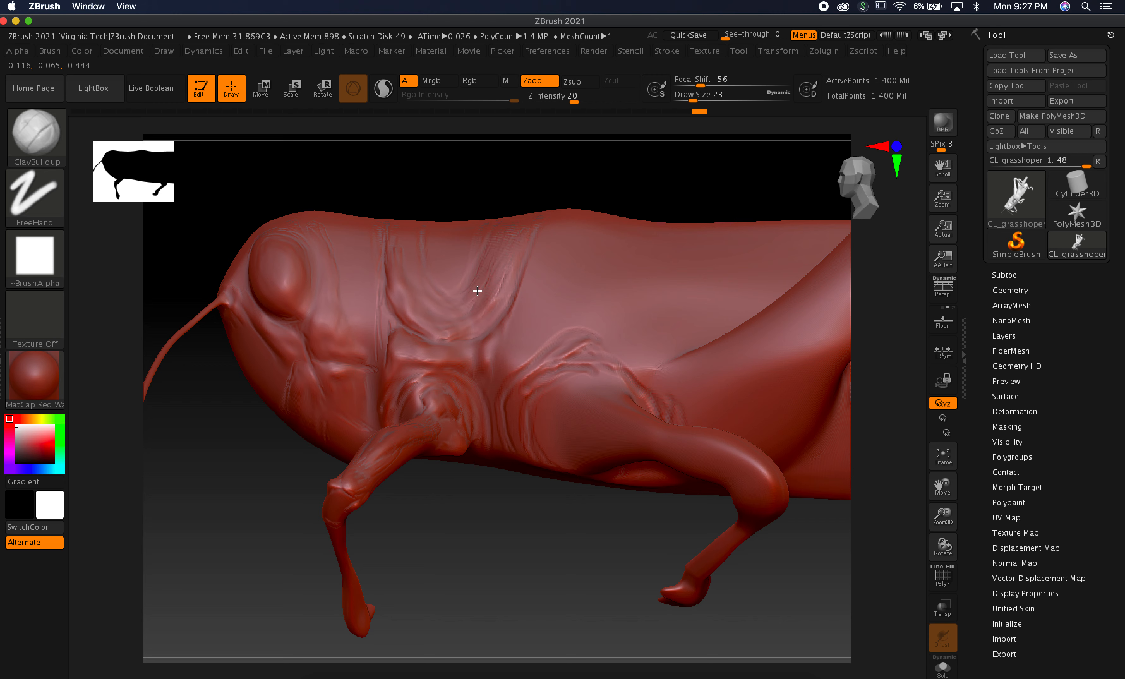
{"action": "left_click_drag", "start_coordinate": [480, 309], "coordinate": [480, 311]}
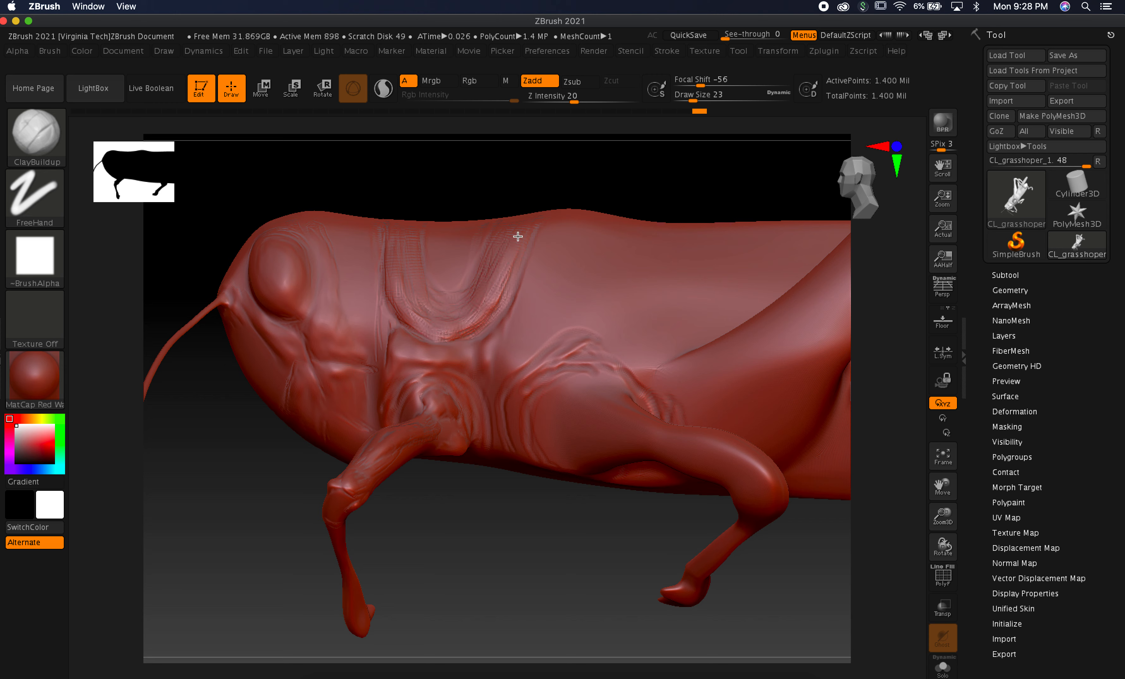
{"action": "left_click_drag", "start_coordinate": [645, 139], "coordinate": [594, 205]}
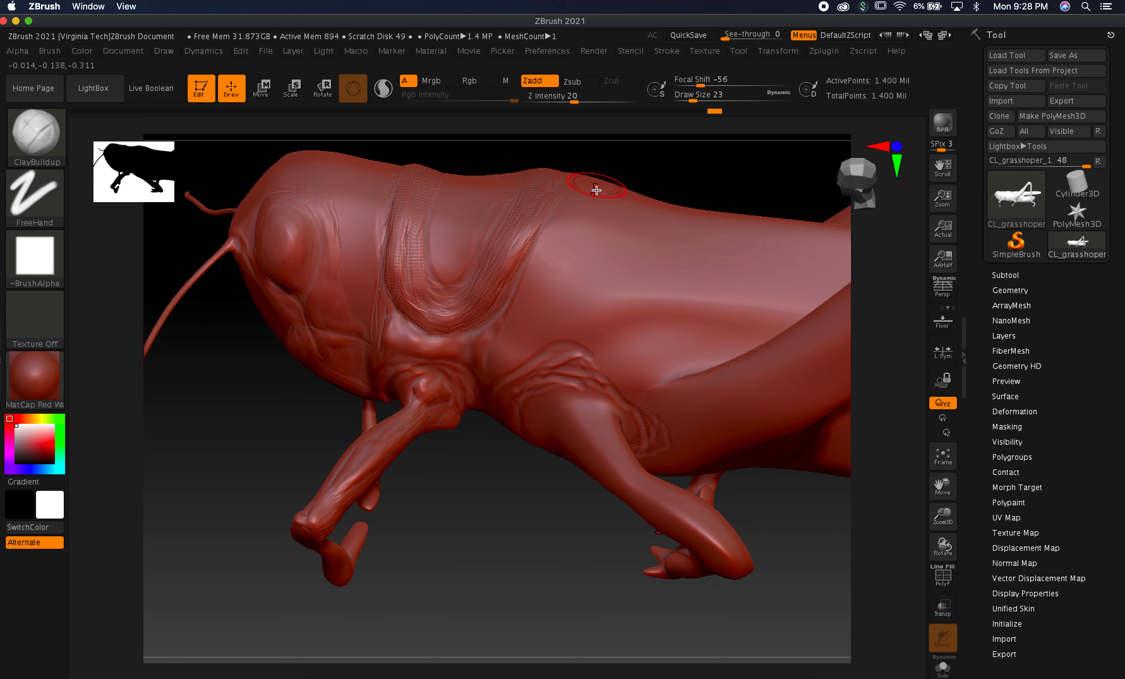
{"action": "left_click_drag", "start_coordinate": [466, 476], "coordinate": [482, 445]}
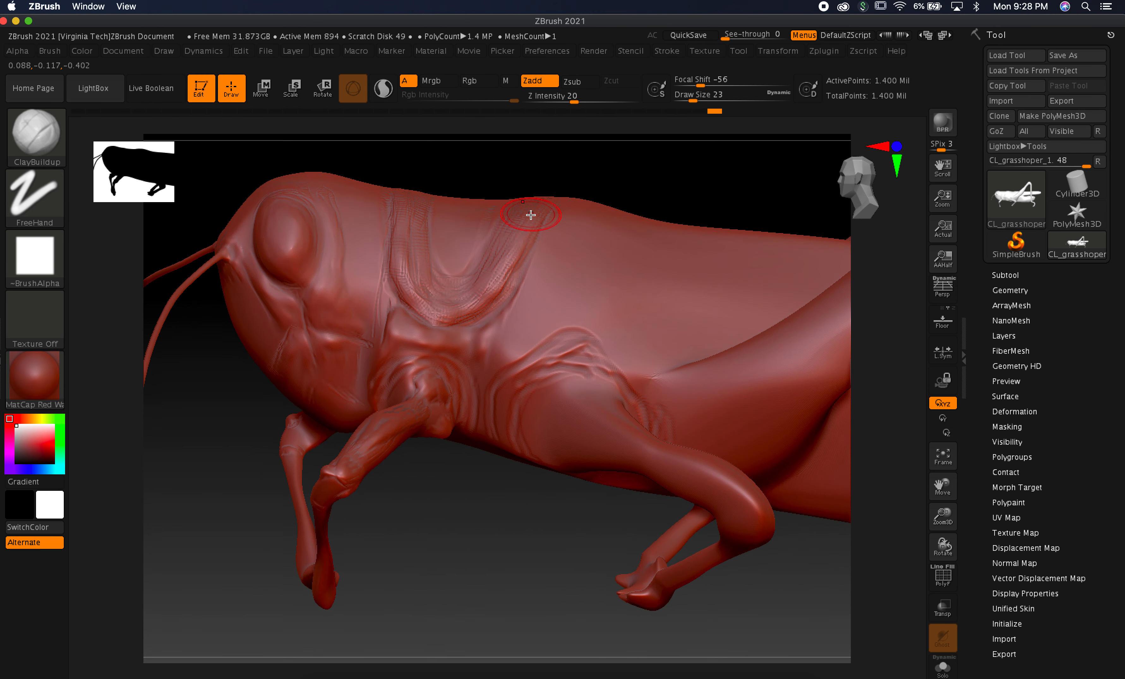
Smooth the new clay along the thorax plate's U-shaped rim and up toward the back.
{"action": "key", "text": "shift"}
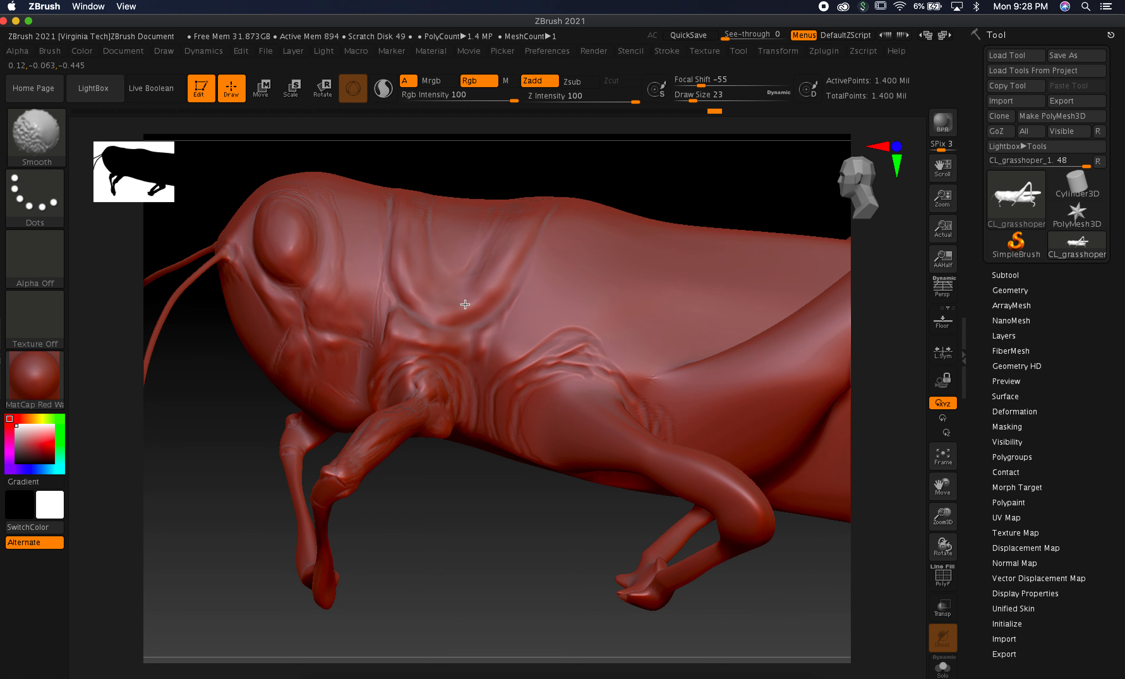
{"action": "left_click_drag", "start_coordinate": [473, 311], "coordinate": [486, 295], "text": "shift"}
{"action": "left_click_drag", "start_coordinate": [696, 168], "coordinate": [664, 219]}
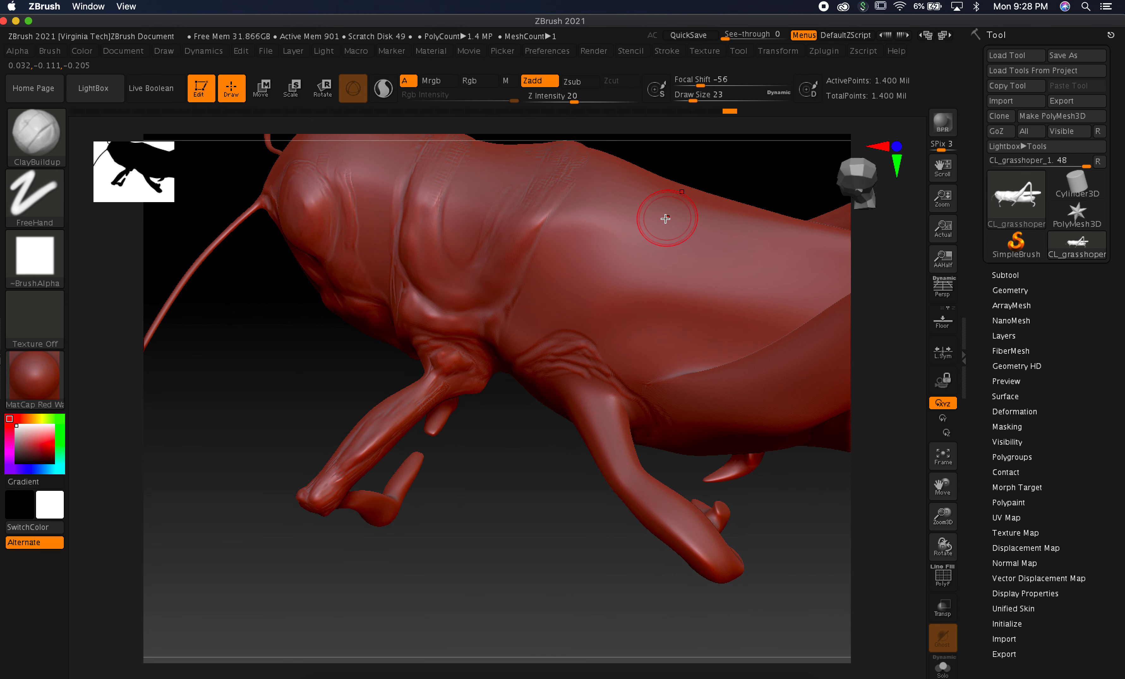
{"action": "left_click_drag", "start_coordinate": [546, 183], "coordinate": [558, 172], "text": "shift"}
Check the thorax plate in the Preview reference photo and fill its hollow centre with clay strokes in ZBrush.
{"action": "key", "text": "super+Tab"}
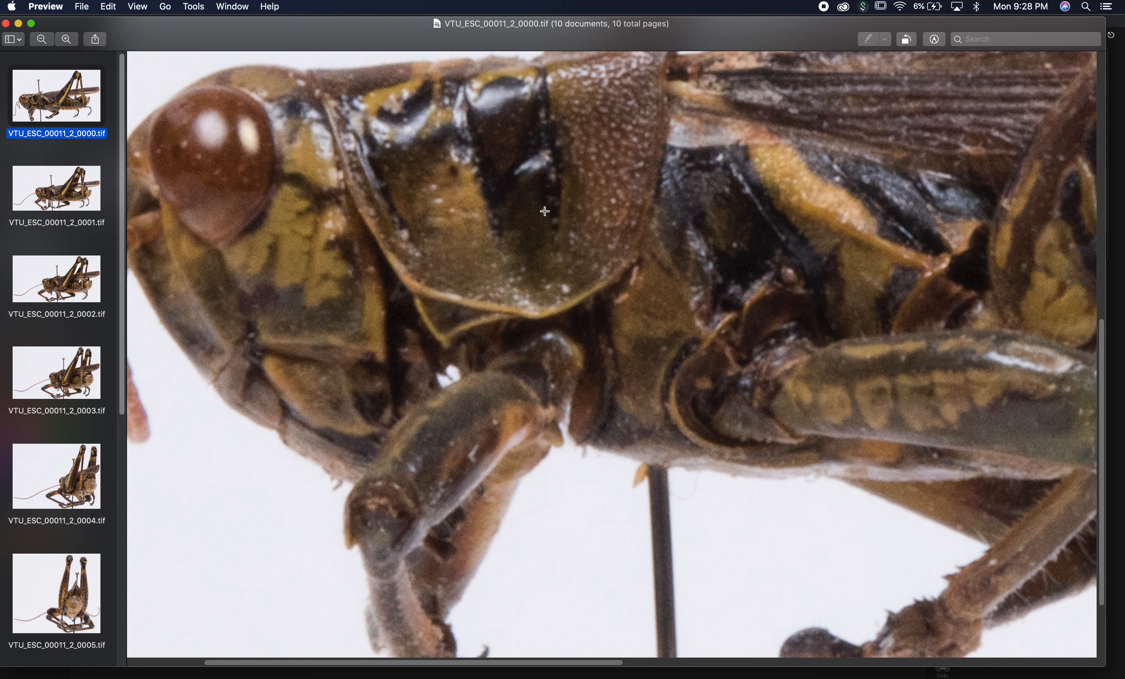
{"action": "key", "text": "super+Tab"}
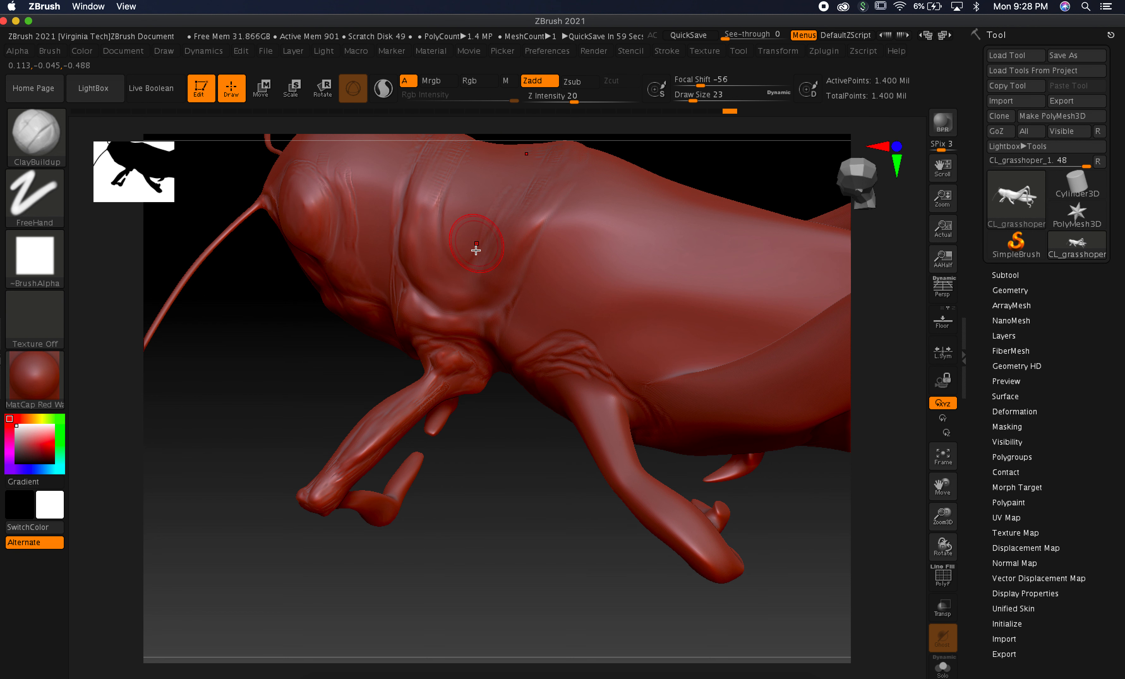
{"action": "key", "text": "shift+f"}
{"action": "key", "text": "shift+f"}
{"action": "left_click_drag", "start_coordinate": [515, 480], "coordinate": [485, 184]}
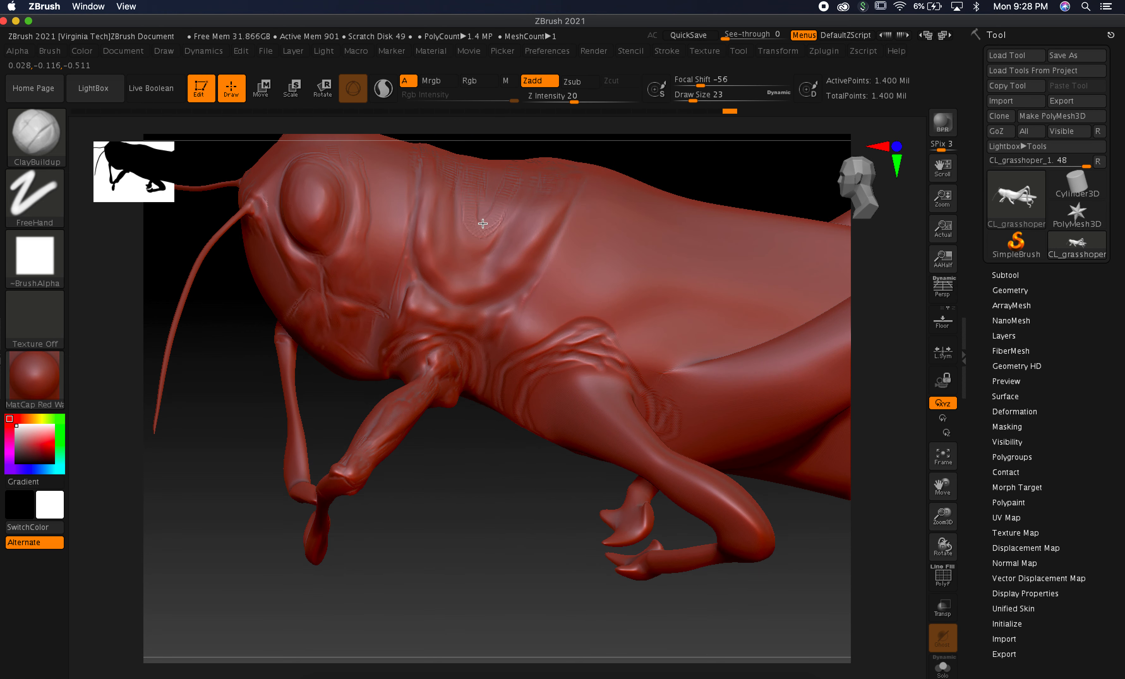
{"action": "left_click_drag", "start_coordinate": [708, 171], "coordinate": [485, 193]}
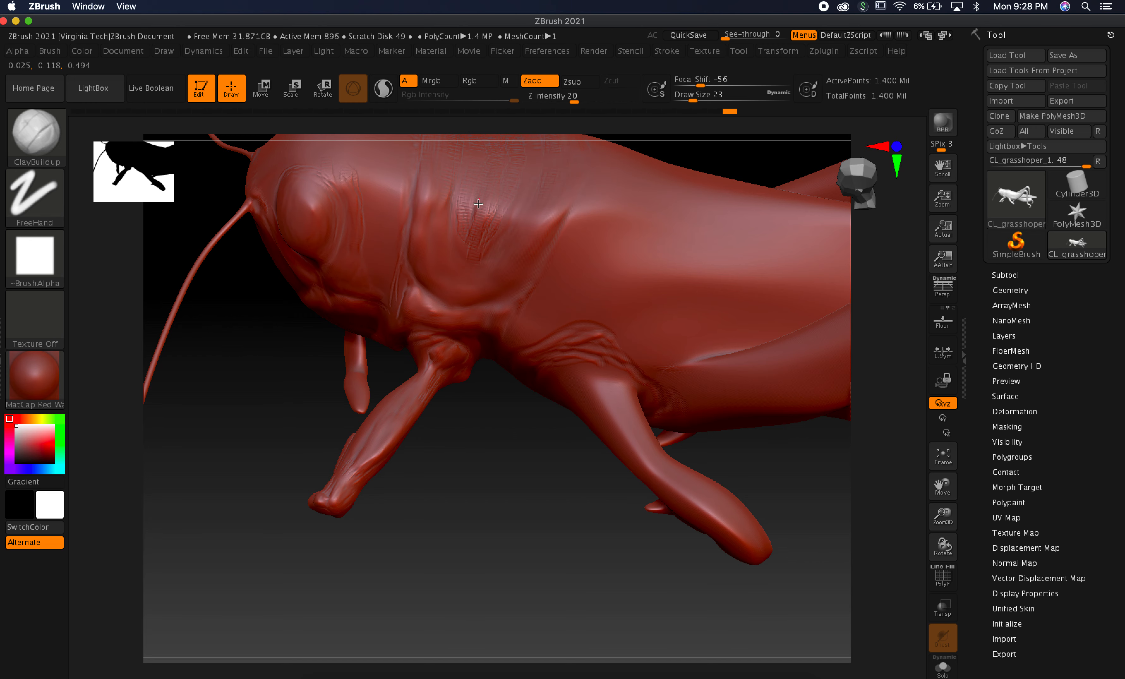
{"action": "mouse_move", "coordinate": [499, 389]}
{"action": "left_mouse_down"}
{"action": "mouse_move", "coordinate": [490, 467]}
{"action": "mouse_move", "coordinate": [510, 221]}
{"action": "left_mouse_up"}
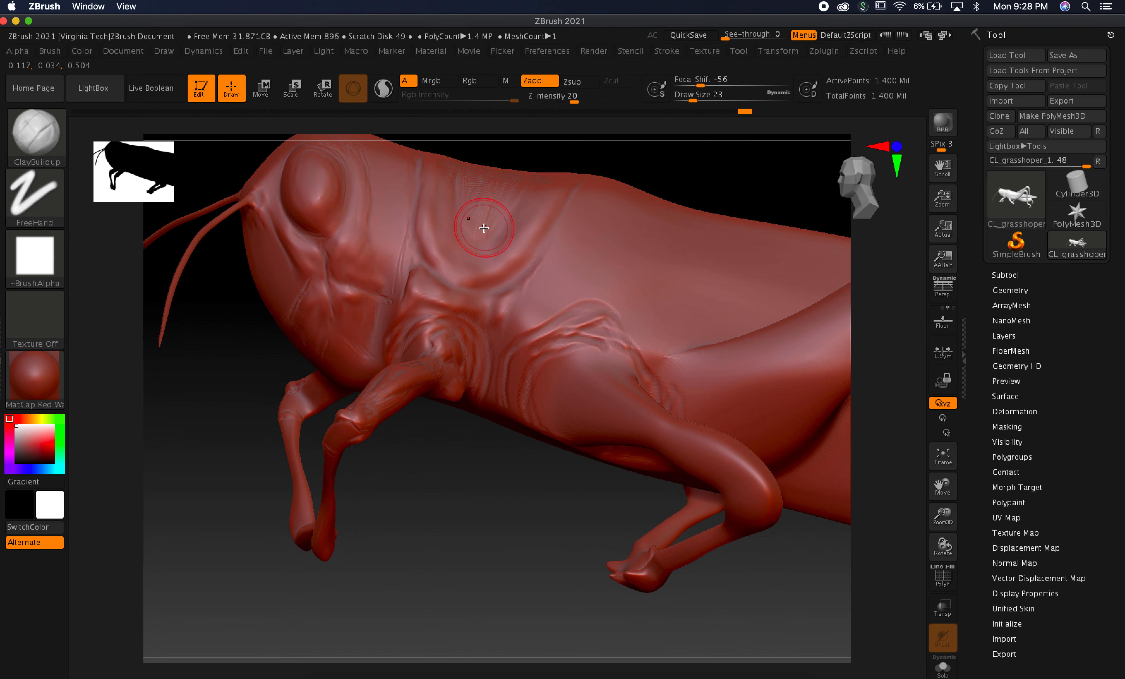
Smooth the clay in the centre of the thorax plate and return to a straight side view.
{"action": "key", "text": "shift"}
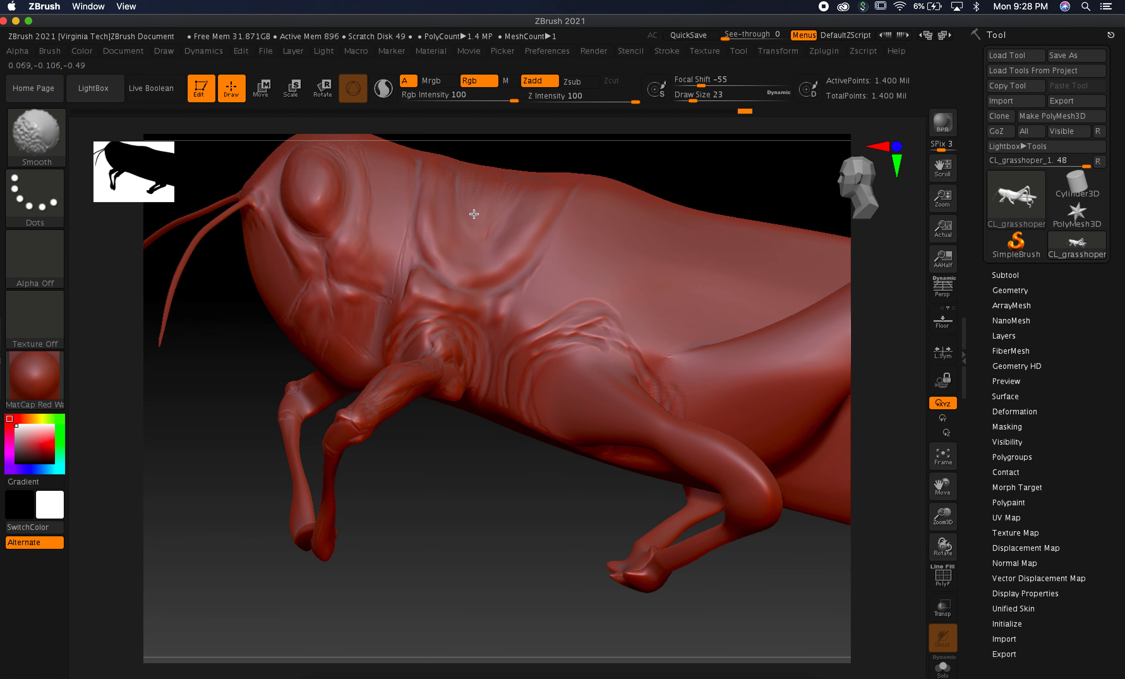
{"action": "left_click_drag", "start_coordinate": [730, 178], "coordinate": [726, 219]}
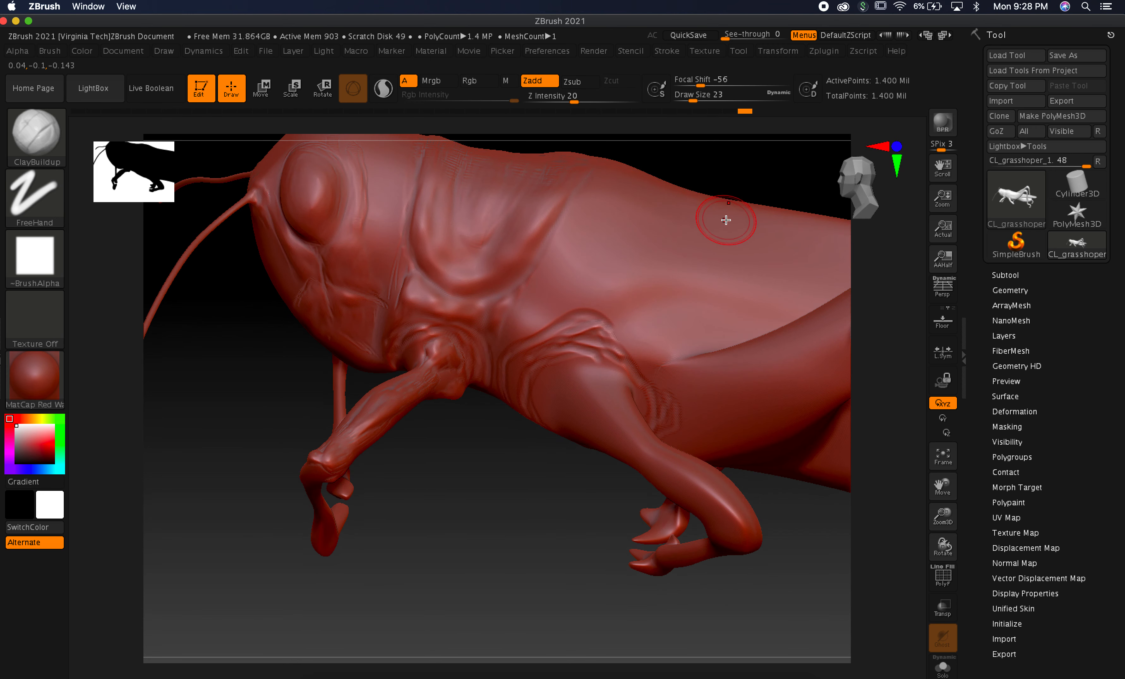
{"action": "left_click_drag", "start_coordinate": [490, 515], "coordinate": [510, 467], "text": "shift"}
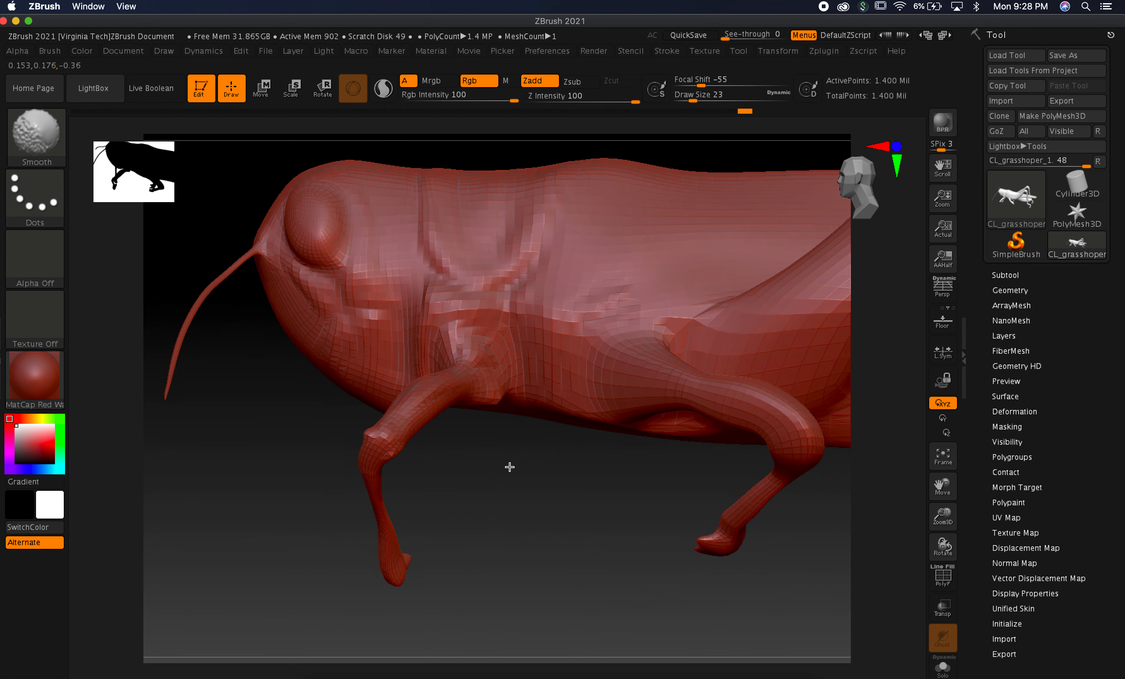
Compare the thorax plate's outline in ZBrush with the reference photo in Preview.
{"action": "key", "text": "super+Tab"}
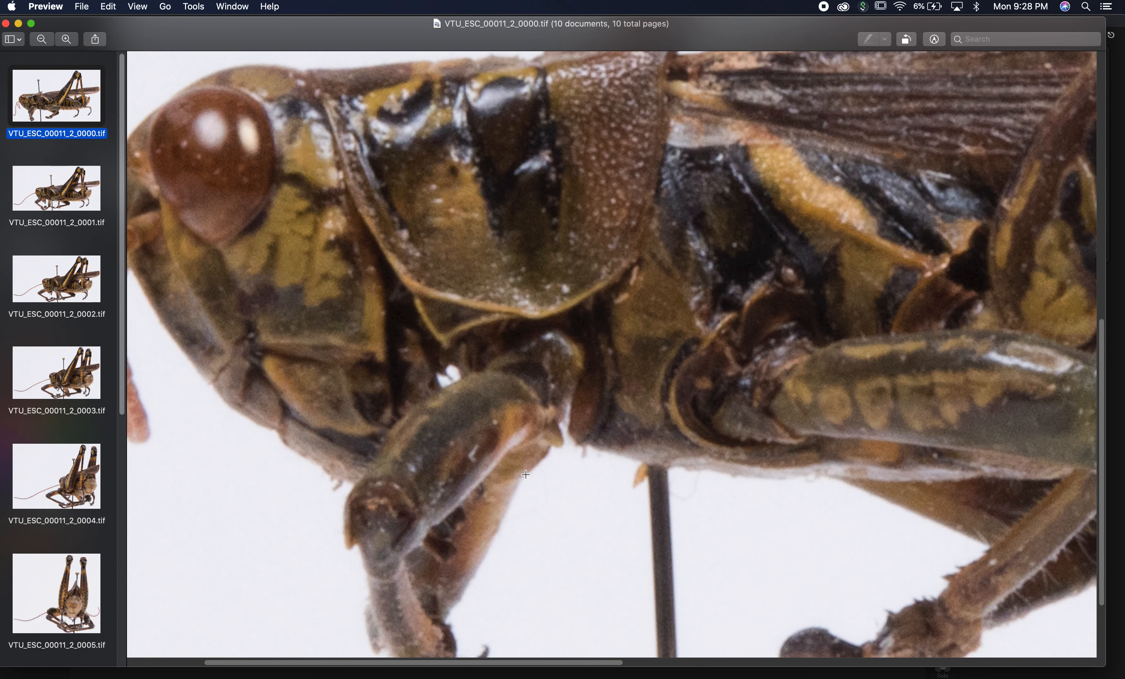
{"action": "key", "text": "super+Tab"}
{"action": "key", "text": "super+Tab"}
{"action": "key", "text": "super+Tab"}
{"action": "key", "text": "super+Tab"}
{"action": "key", "text": "super+Tab"}
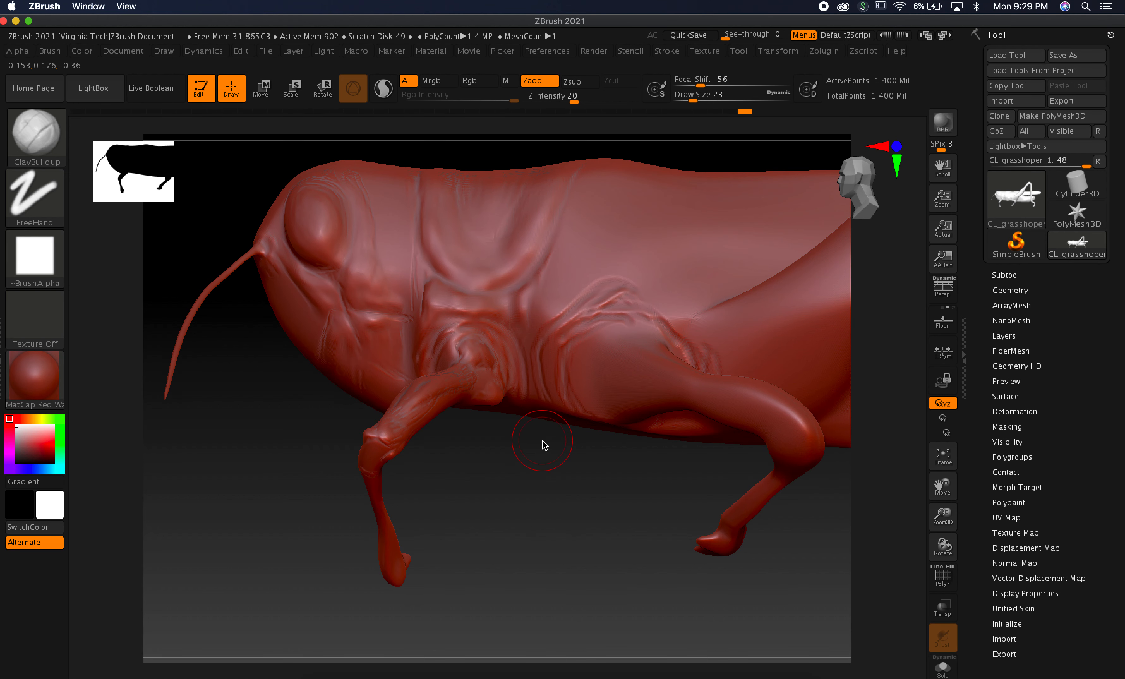
Lower the mesh to a coarse subdivision level and select the Move brush.
{"action": "key", "text": "shift+d"}
{"action": "key", "text": "shift+d"}
{"action": "key", "text": "shift+d"}
{"action": "key", "text": "shift+d"}
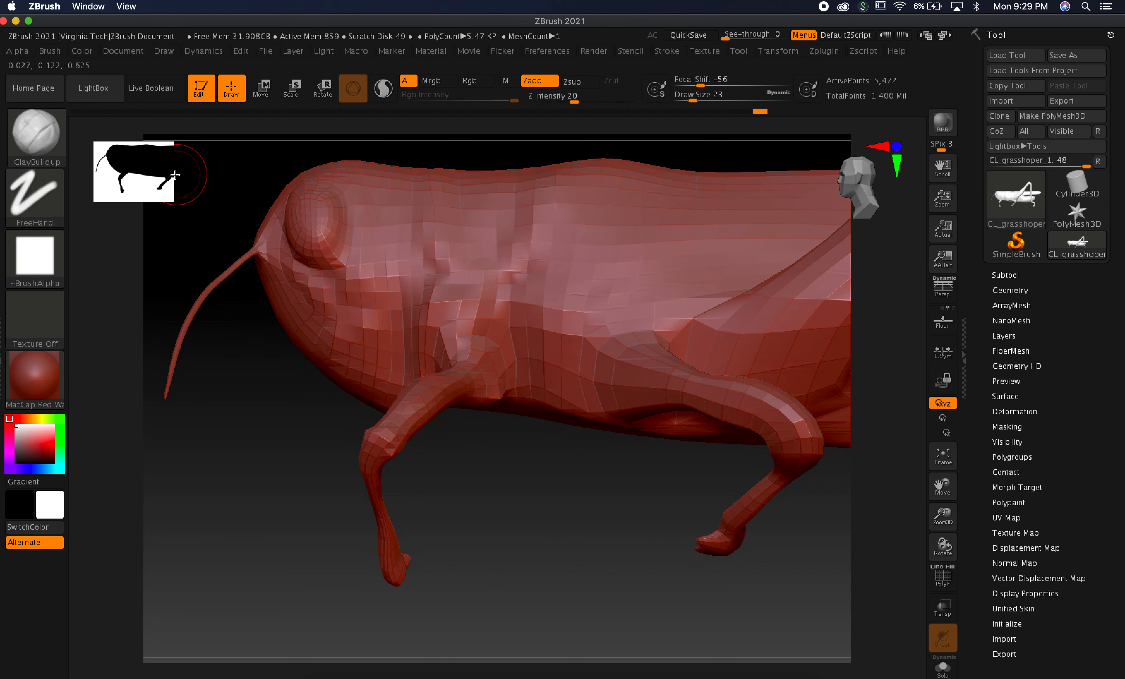
{"action": "left_click", "coordinate": [31, 151]}
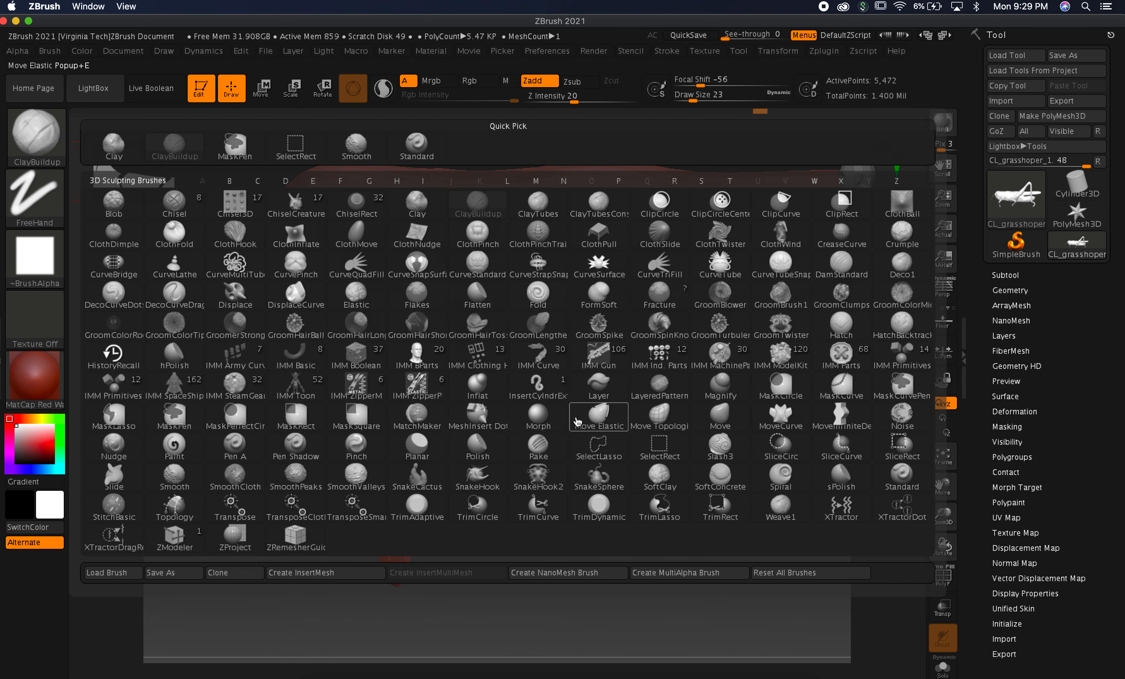
{"action": "left_click", "coordinate": [729, 414]}
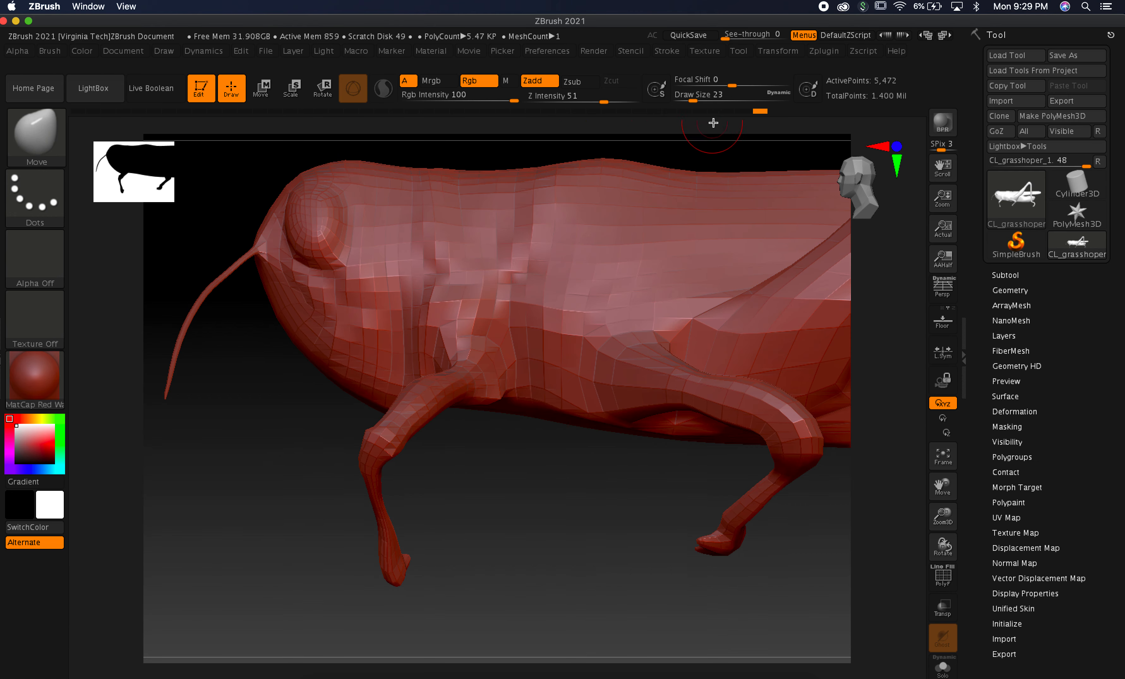
Set the Draw Size to 44 and push the thorax plate's front, rear and lower edges outward to widen it.
{"action": "left_click_drag", "start_coordinate": [692, 99], "coordinate": [700, 99]}
{"action": "mouse_move", "coordinate": [446, 280]}
{"action": "left_mouse_down"}
{"action": "mouse_move", "coordinate": [459, 305]}
{"action": "mouse_move", "coordinate": [414, 269]}
{"action": "left_mouse_up"}
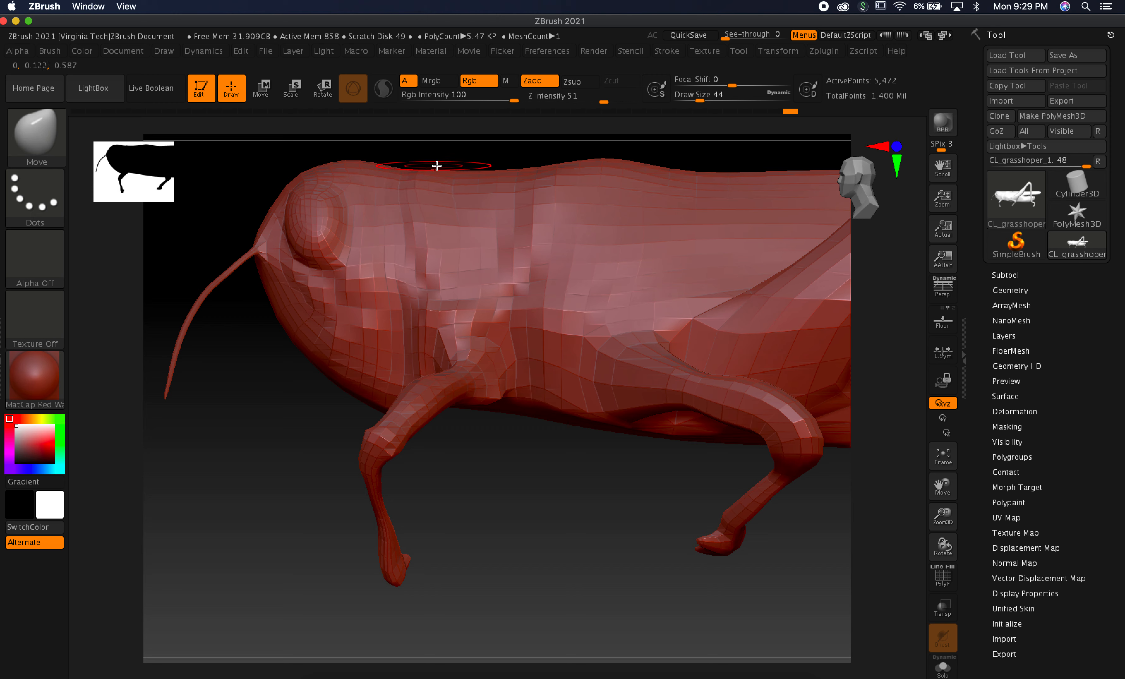
{"action": "left_click_drag", "start_coordinate": [533, 175], "coordinate": [552, 180]}
{"action": "left_click_drag", "start_coordinate": [522, 252], "coordinate": [529, 254]}
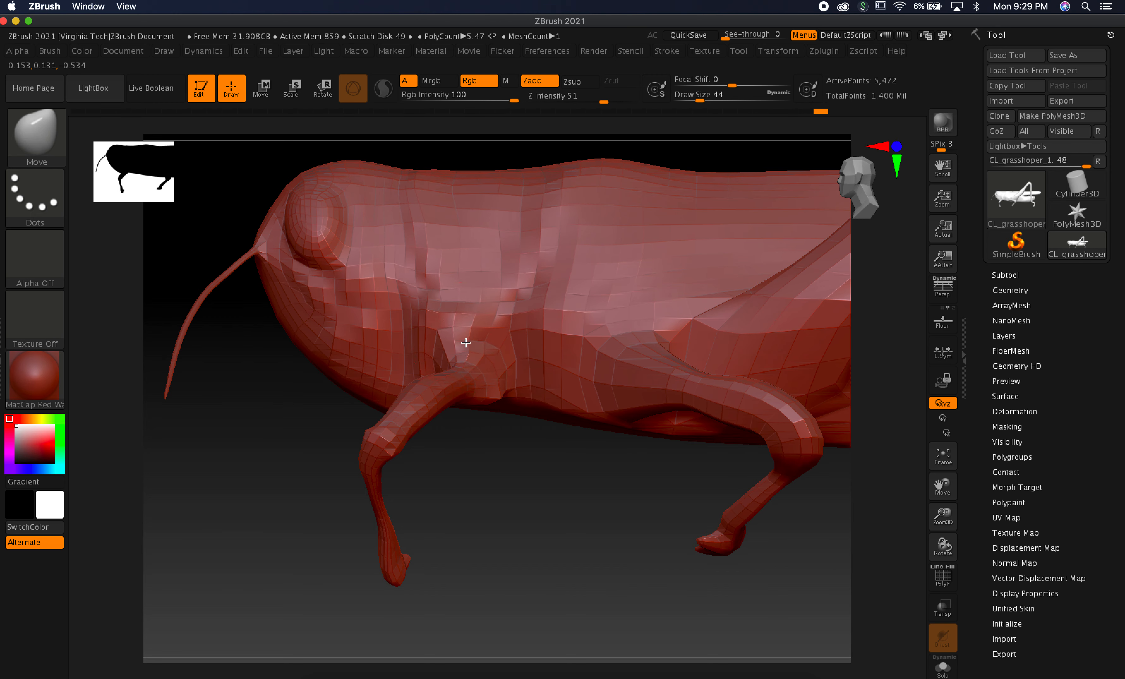
{"action": "left_click_drag", "start_coordinate": [426, 322], "coordinate": [419, 332]}
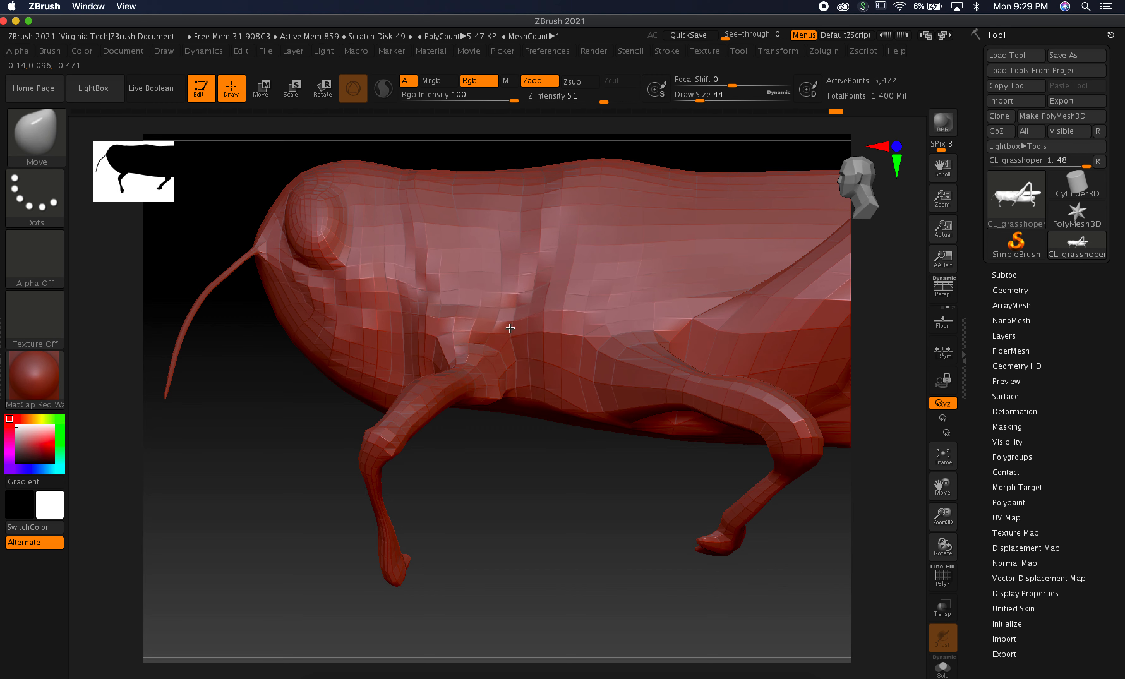
{"action": "left_click_drag", "start_coordinate": [504, 326], "coordinate": [501, 321]}
Return the mesh to its highest subdivision level and compare the reshaped thorax plate with the Preview reference photo.
{"action": "key", "text": "d"}
{"action": "key", "text": "d"}
{"action": "key", "text": "d"}
{"action": "key", "text": "d"}
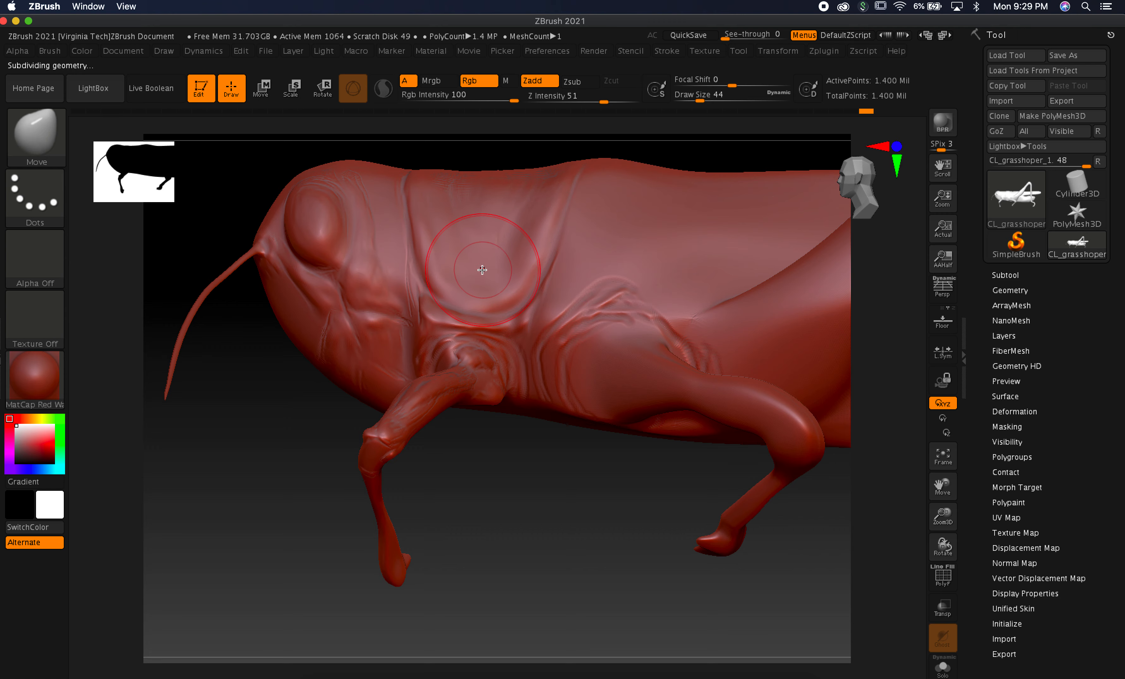
{"action": "key", "text": "super+Tab"}
{"action": "key", "text": "super+Tab"}
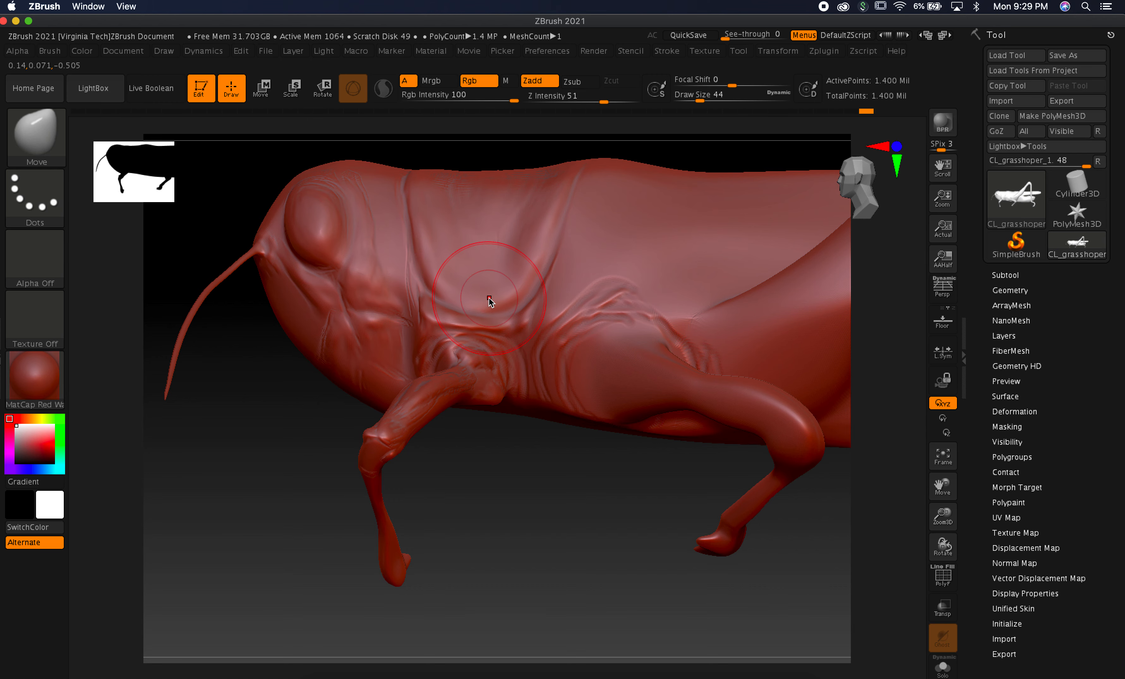
Set the Draw Size to 20, drop to the coarse subdivision level, and reshape the thorax plate's lower edge with the Move brush.
{"action": "left_click", "coordinate": [690, 95]}
{"action": "type", "text": "20"}
{"action": "key", "text": "Return"}
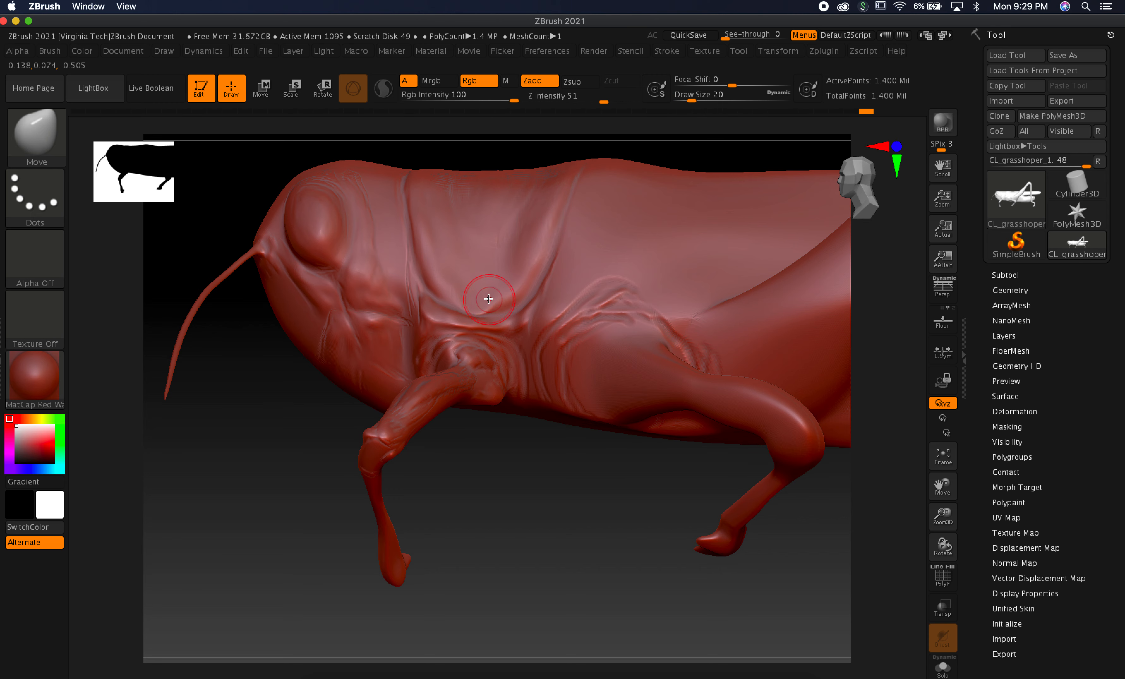
{"action": "key", "text": "shift"}
{"action": "key", "text": "shift+d"}
{"action": "key", "text": "shift+d"}
{"action": "key", "text": "shift+d"}
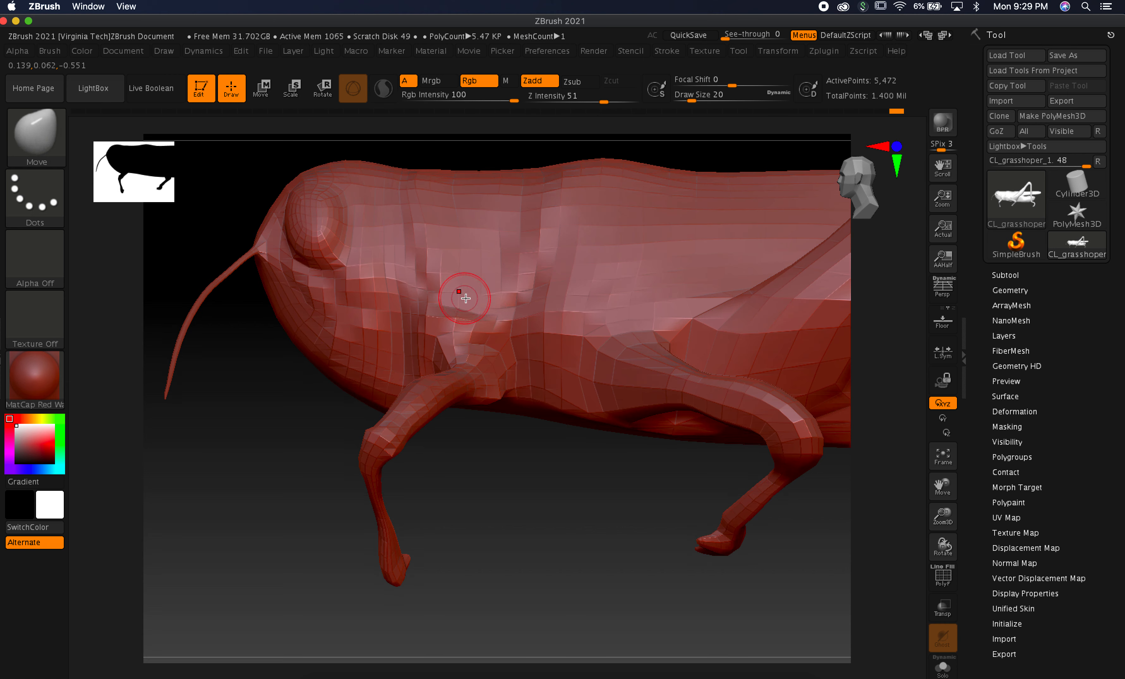
{"action": "mouse_move", "coordinate": [502, 309]}
{"action": "left_mouse_down"}
{"action": "mouse_move", "coordinate": [503, 297]}
{"action": "mouse_move", "coordinate": [528, 295]}
{"action": "left_mouse_up"}
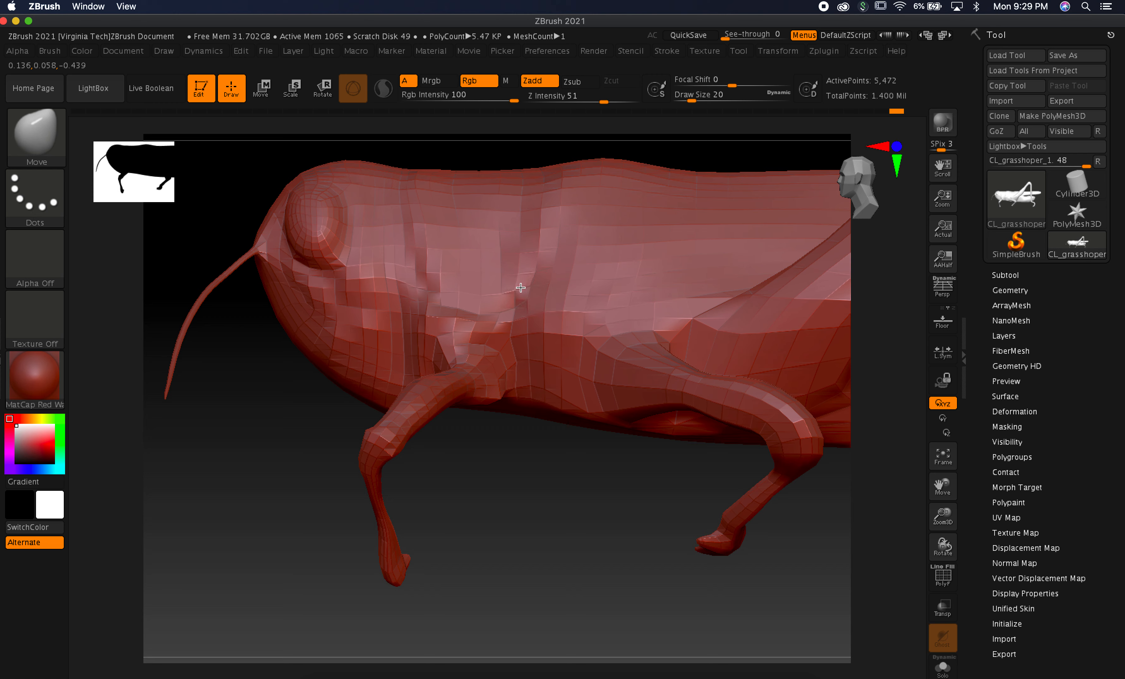
{"action": "left_click_drag", "start_coordinate": [691, 99], "coordinate": [692, 97]}
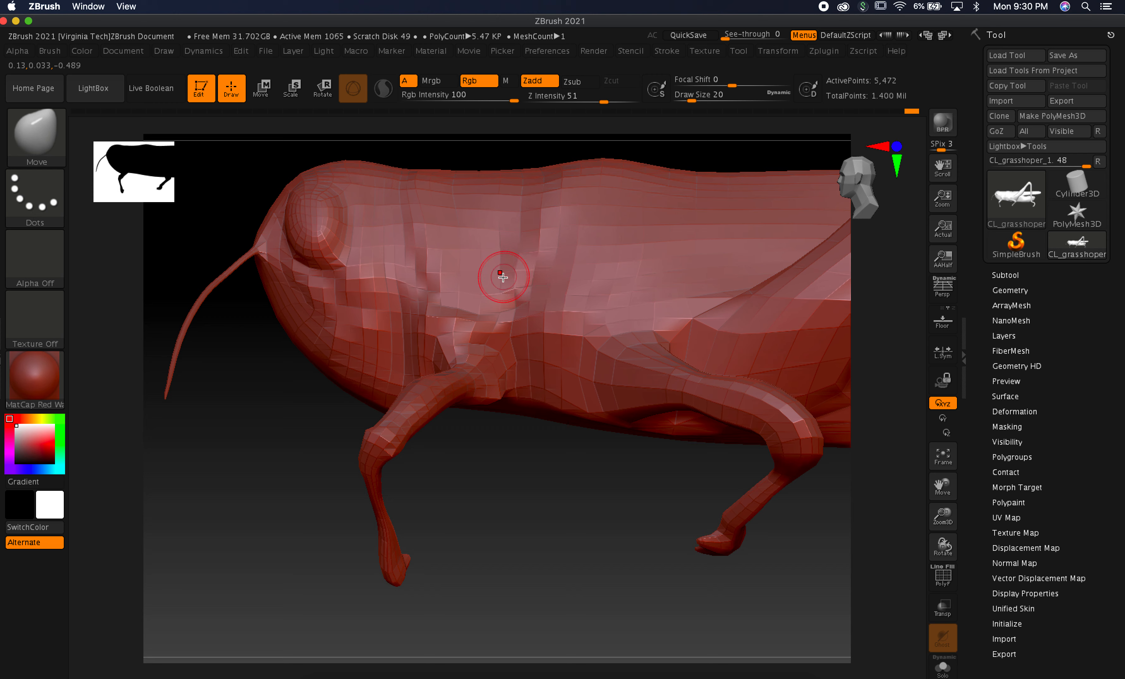
{"action": "left_click_drag", "start_coordinate": [443, 292], "coordinate": [436, 257]}
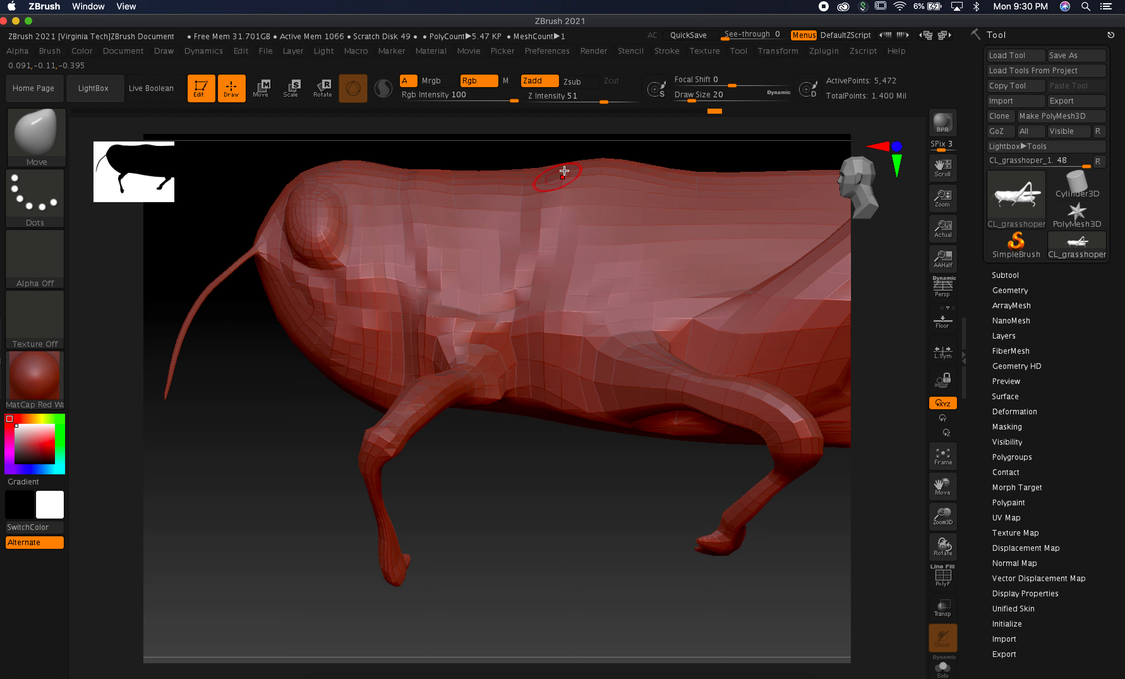
Return the mesh to its highest subdivision level and inspect the thorax plate and front legs from a front three-quarter angle.
{"action": "key", "text": "d"}
{"action": "key", "text": "d"}
{"action": "key", "text": "d"}
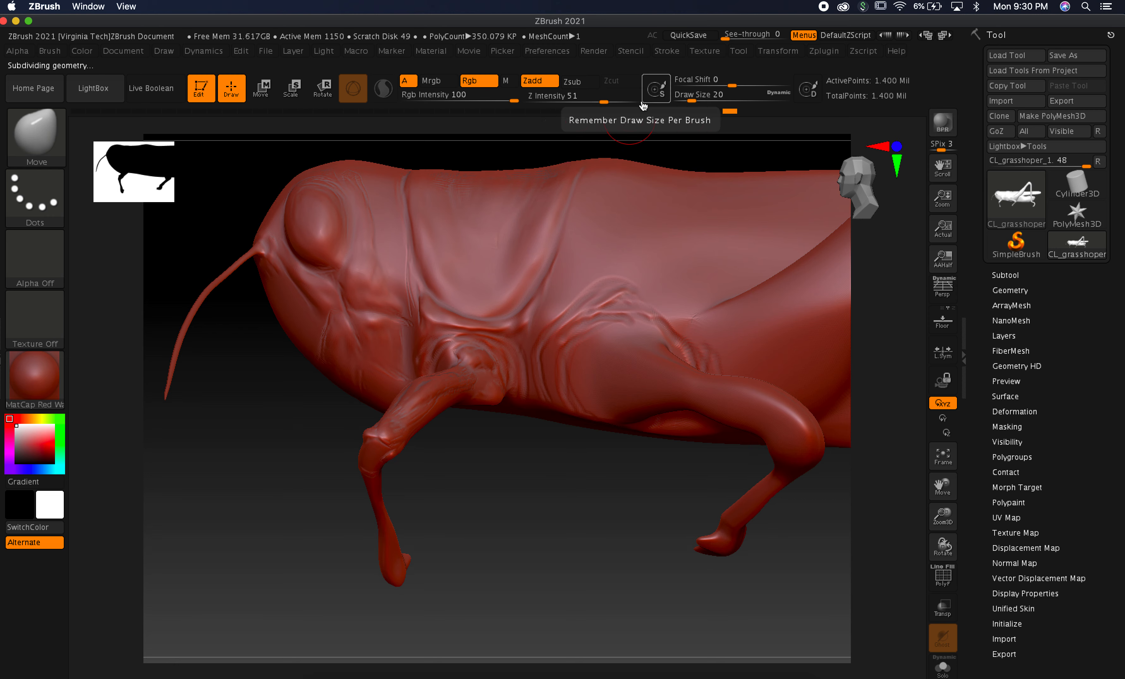
{"action": "key", "text": "d"}
{"action": "left_click_drag", "start_coordinate": [533, 473], "coordinate": [549, 444]}
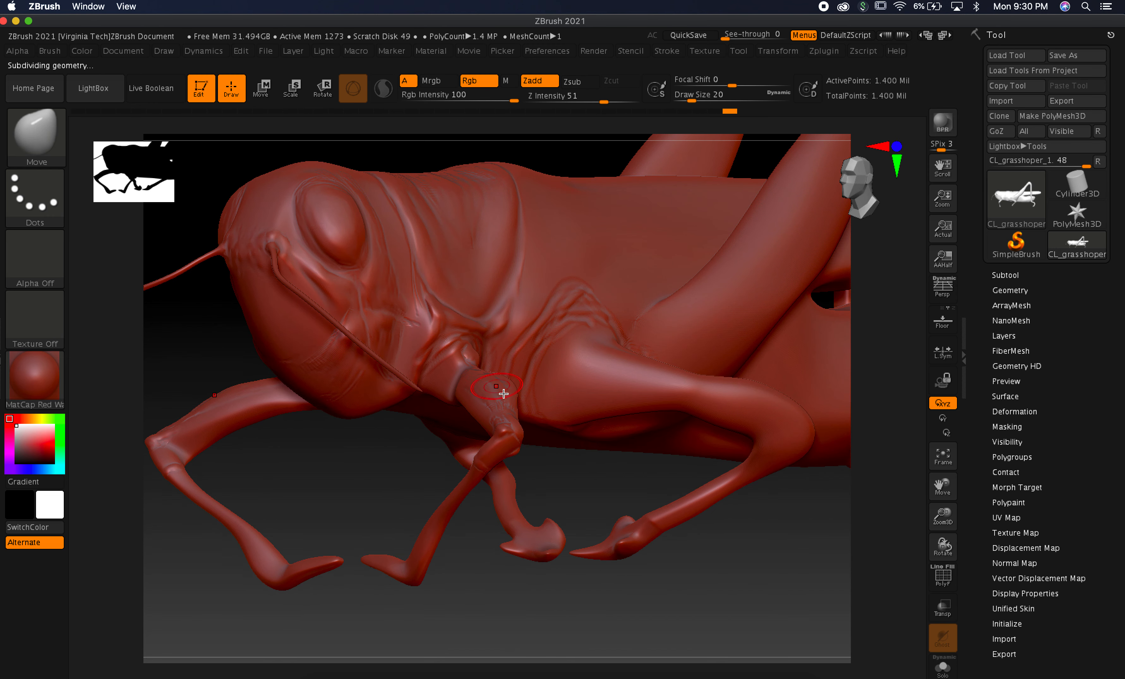
Lower the mesh to a coarse subdivision level and check the head and thorax proportions against the reference photo in Preview.
{"action": "key", "text": "shift+d"}
{"action": "key", "text": "shift+d"}
{"action": "key", "text": "shift+d"}
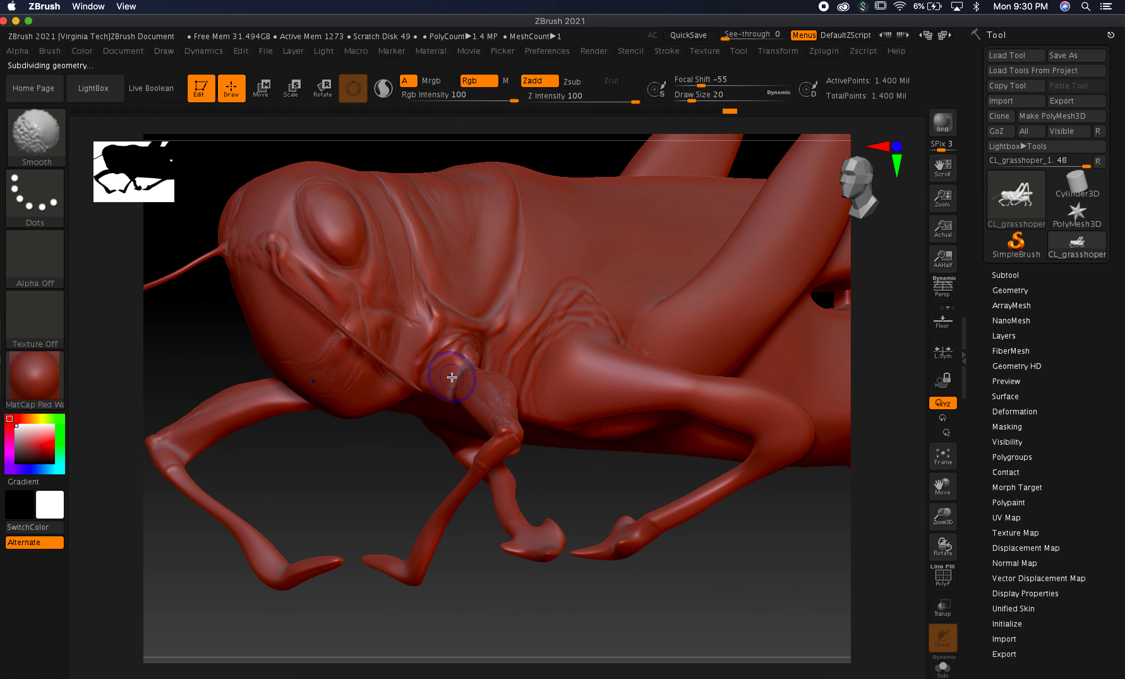
{"action": "key", "text": "shift+d"}
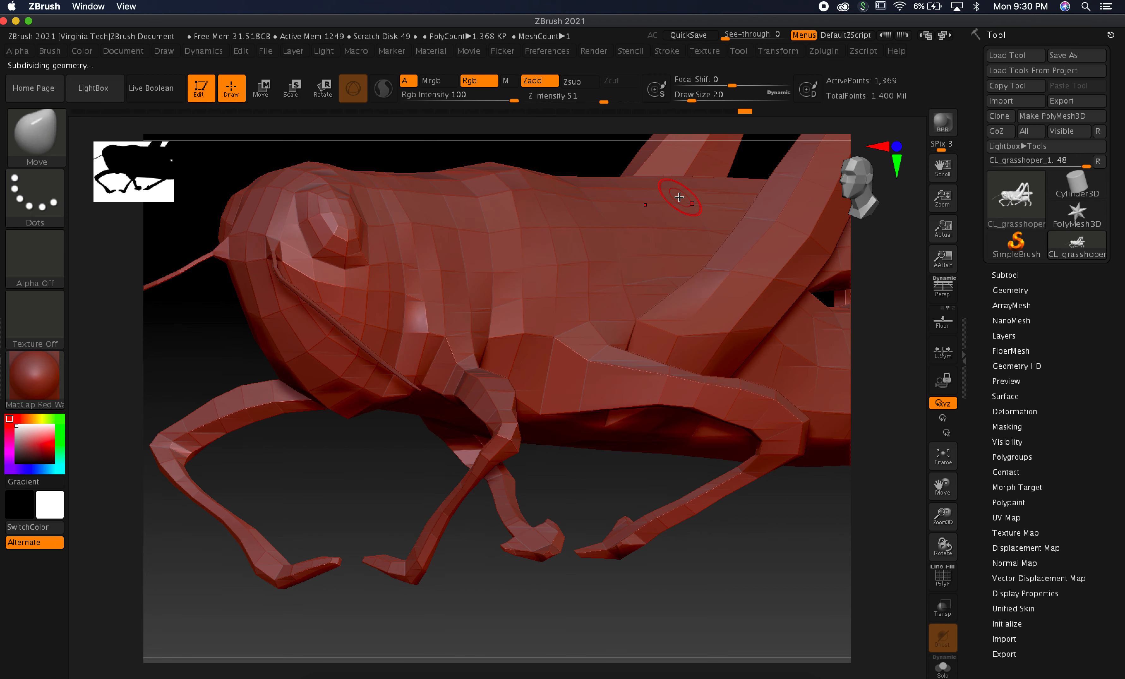
{"action": "key", "text": "d"}
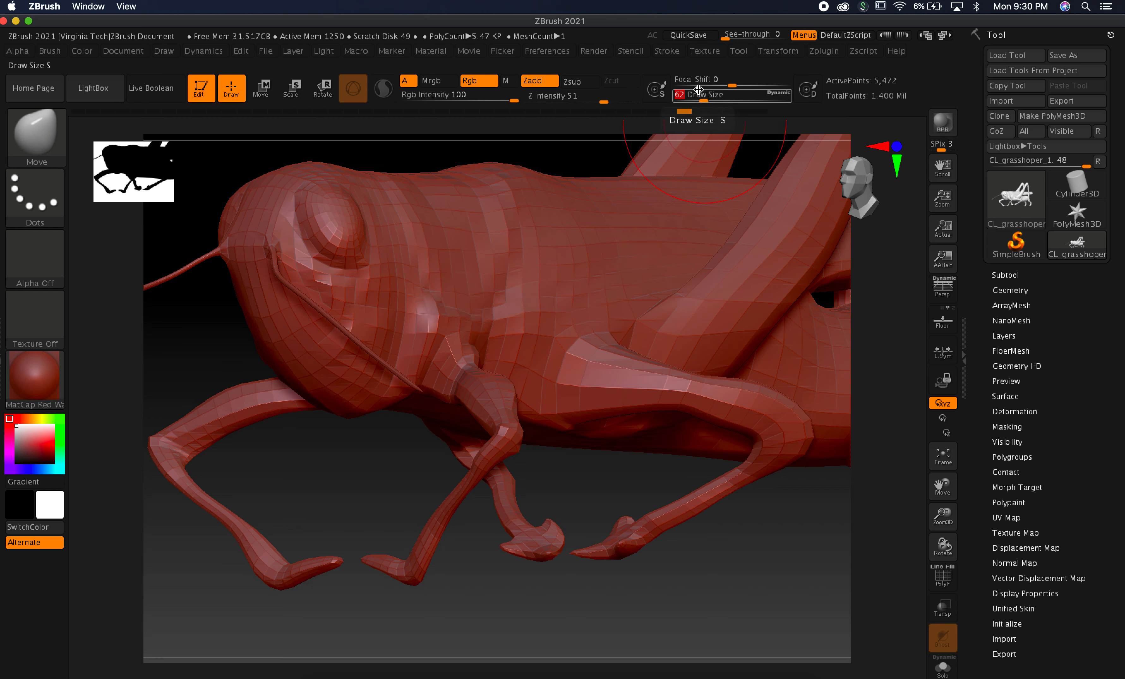
{"action": "key", "text": "super+Tab"}
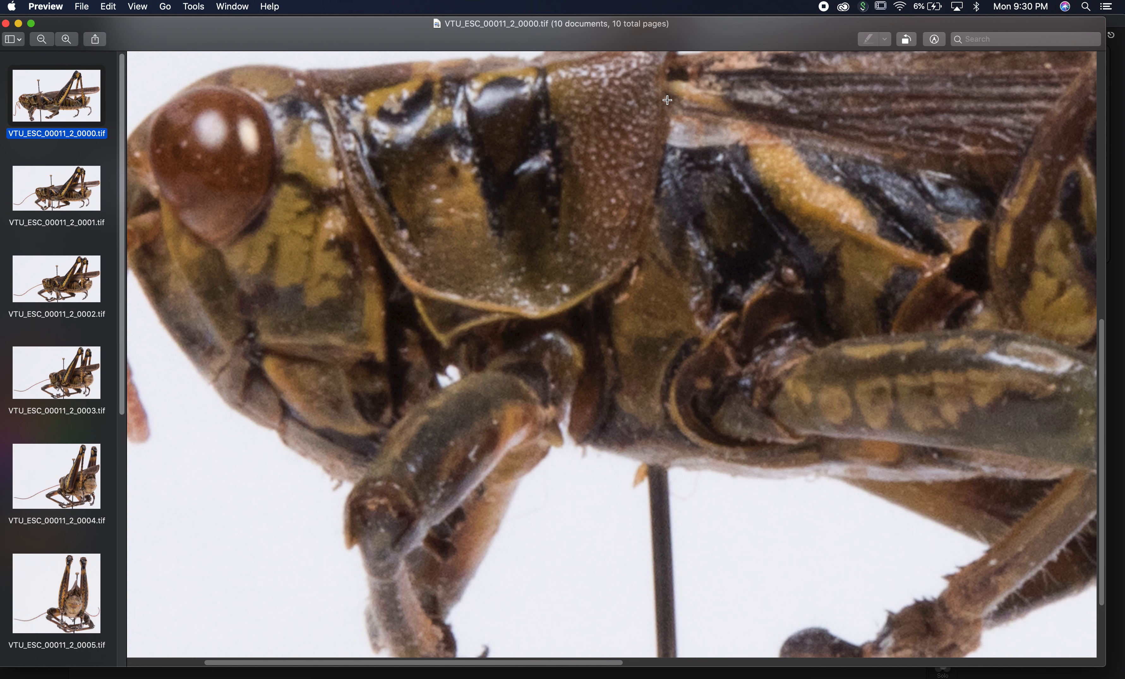
{"action": "key", "text": "super+Tab"}
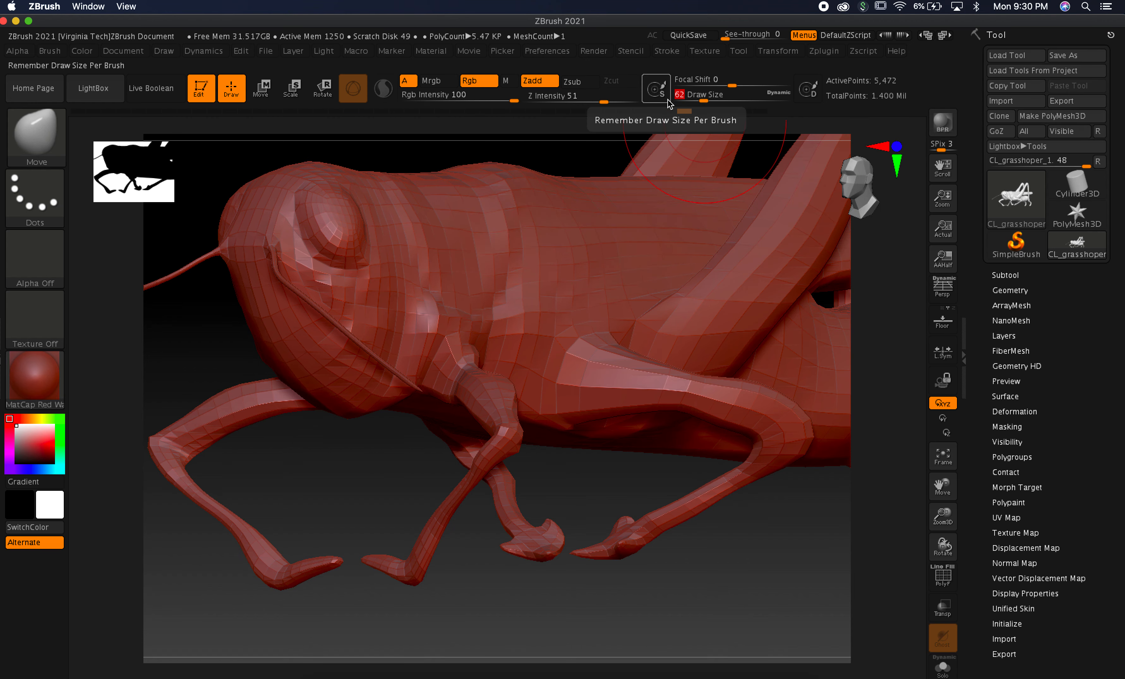
Set the Draw Size to 20 and push the facial surface below the eye and antenna base toward the front with the Move brush.
{"action": "left_click_drag", "start_coordinate": [704, 100], "coordinate": [695, 99]}
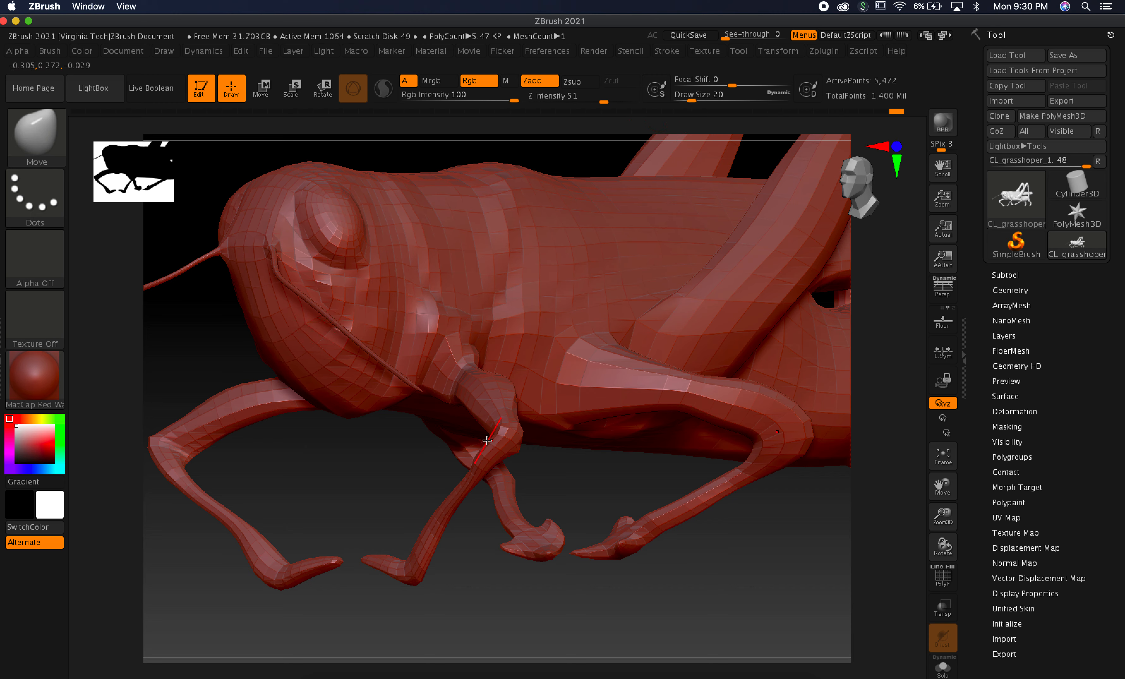
{"action": "left_click_drag", "start_coordinate": [938, 486], "coordinate": [822, 631]}
{"action": "left_click_drag", "start_coordinate": [540, 622], "coordinate": [541, 596]}
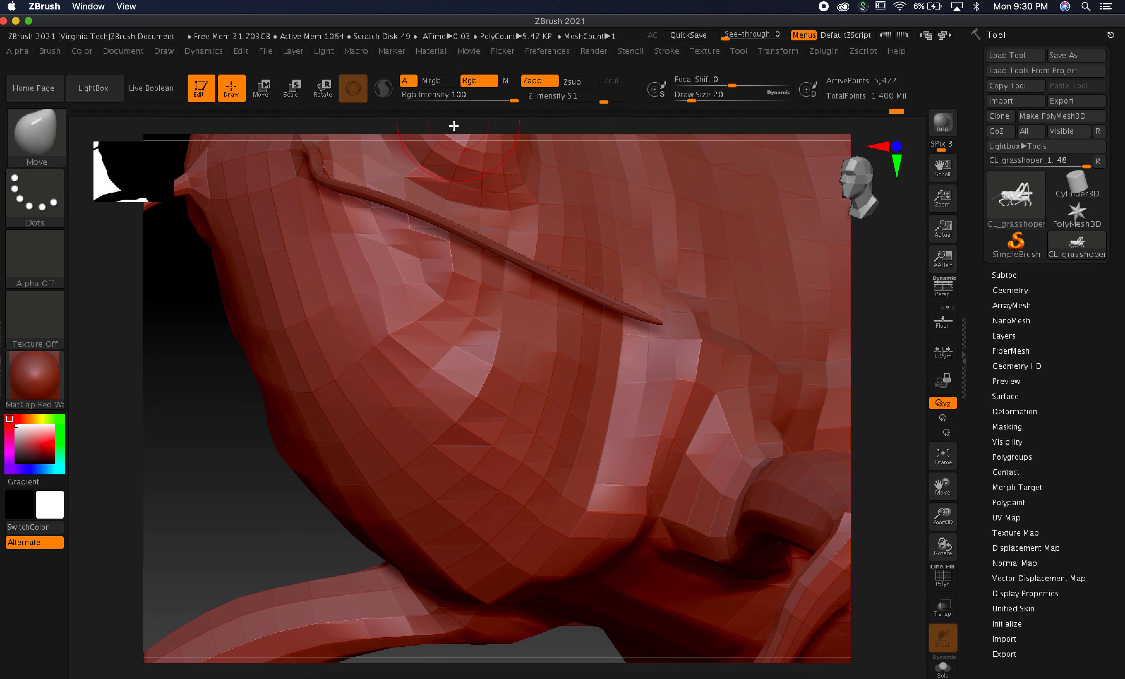
{"action": "left_click_drag", "start_coordinate": [445, 269], "coordinate": [423, 269]}
{"action": "left_click_drag", "start_coordinate": [390, 307], "coordinate": [346, 288]}
{"action": "left_click_drag", "start_coordinate": [337, 241], "coordinate": [316, 234]}
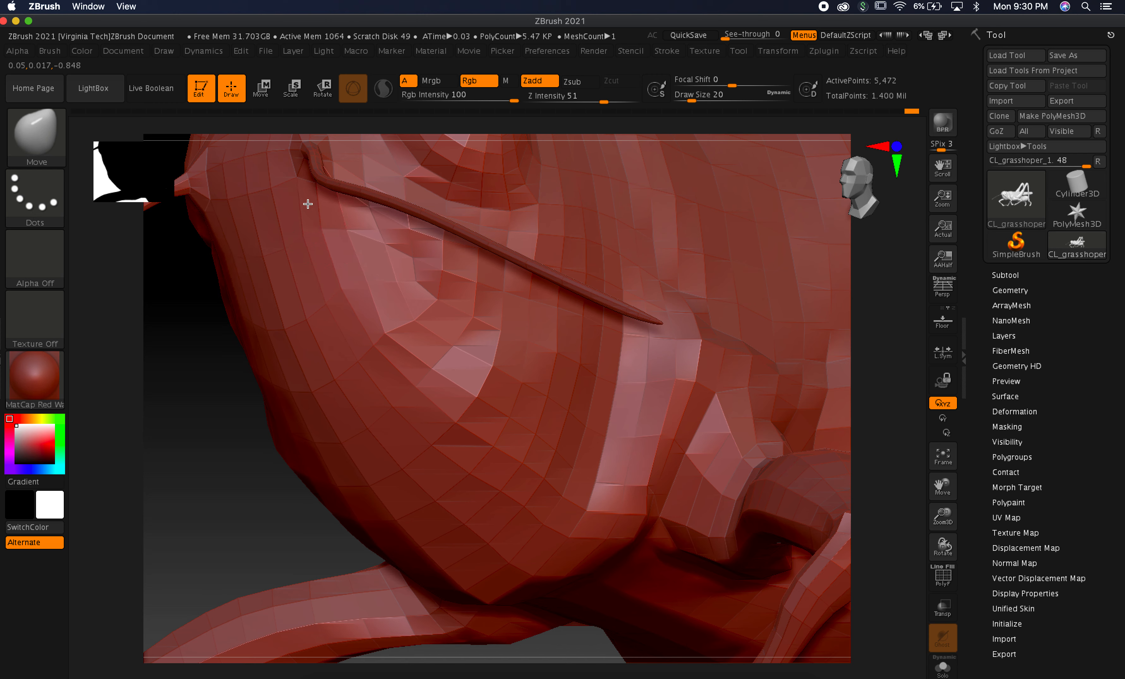
{"action": "left_click_drag", "start_coordinate": [386, 244], "coordinate": [369, 244]}
{"action": "left_click_drag", "start_coordinate": [413, 233], "coordinate": [402, 238]}
{"action": "left_click_drag", "start_coordinate": [461, 277], "coordinate": [431, 244]}
{"action": "left_click_drag", "start_coordinate": [430, 344], "coordinate": [416, 344]}
{"action": "left_click_drag", "start_coordinate": [351, 312], "coordinate": [341, 310]}
{"action": "left_click_drag", "start_coordinate": [312, 249], "coordinate": [300, 247]}
{"action": "left_click_drag", "start_coordinate": [290, 192], "coordinate": [261, 189]}
Reshape the front and lower side of the face in side view with the Move brush, checking the reference photo in Preview.
{"action": "left_click_drag", "start_coordinate": [238, 443], "coordinate": [193, 457]}
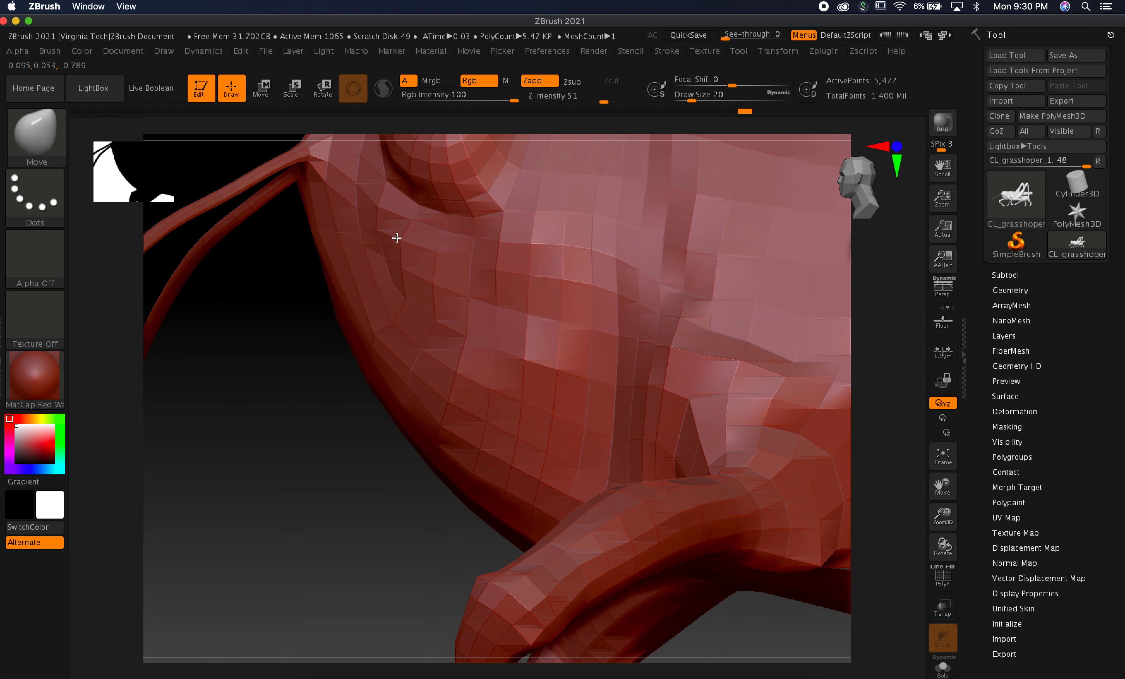
{"action": "left_click_drag", "start_coordinate": [391, 259], "coordinate": [432, 256]}
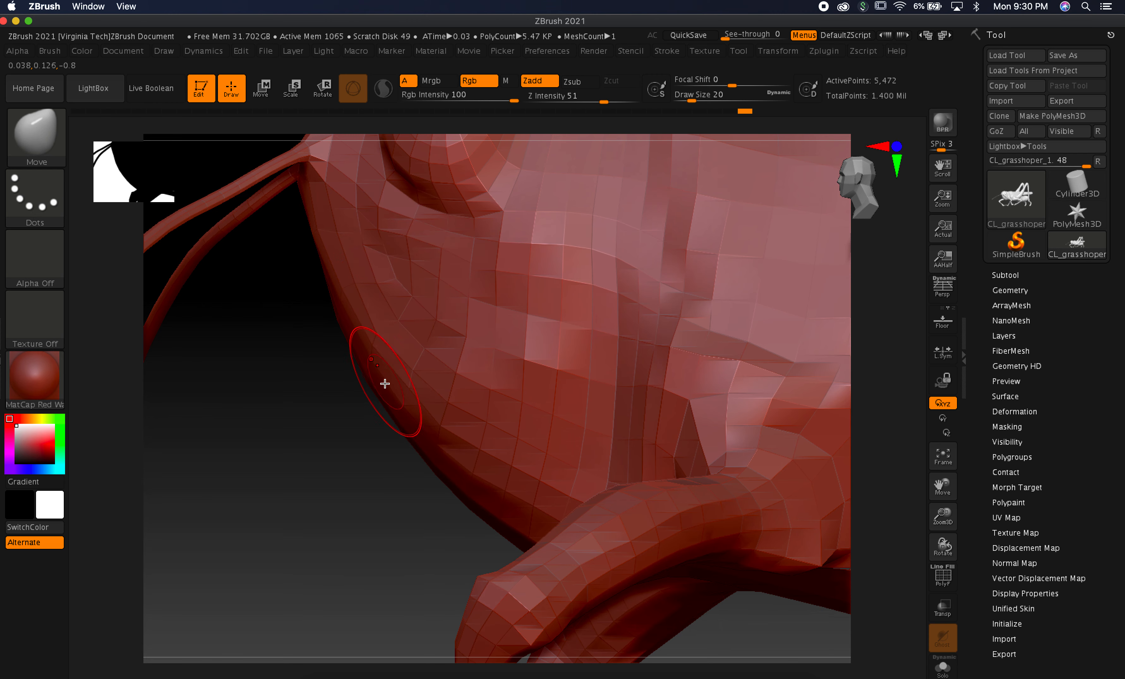
{"action": "left_click_drag", "start_coordinate": [384, 383], "coordinate": [414, 382]}
{"action": "key", "text": "super+Tab"}
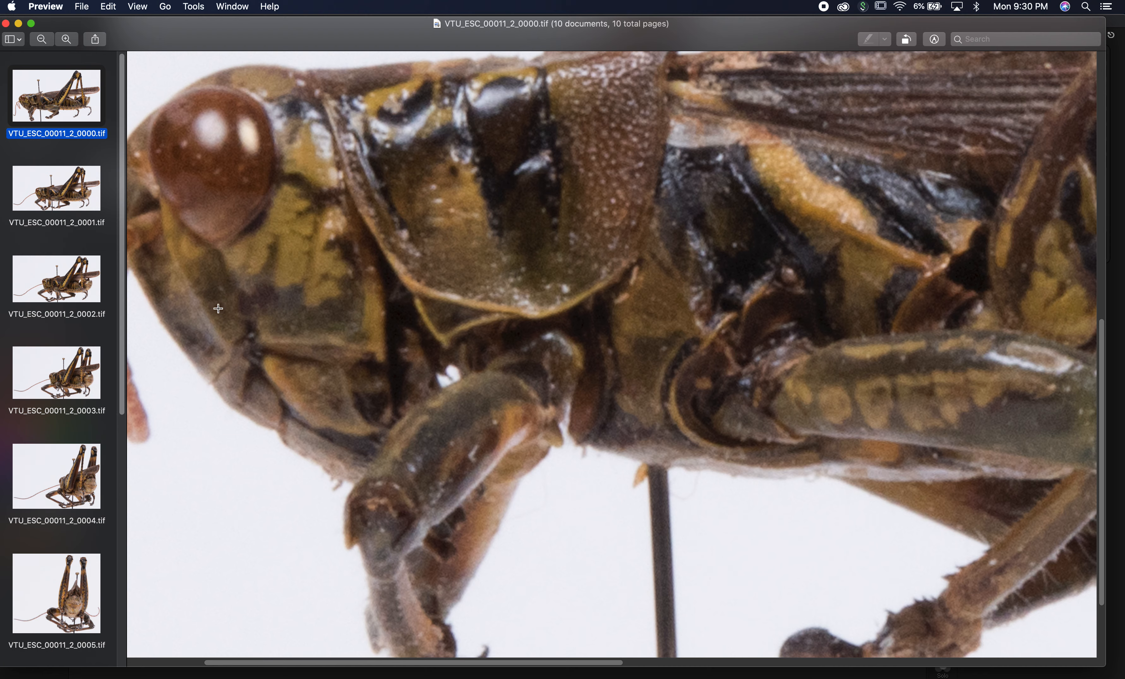
{"action": "key", "text": "super+Tab"}
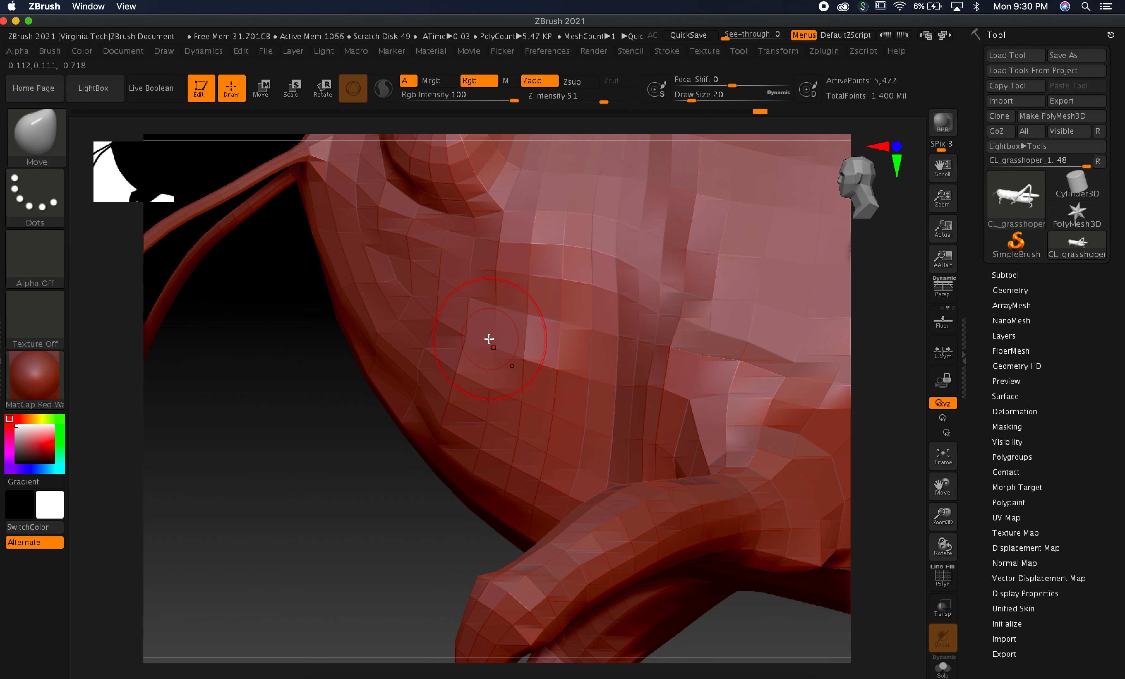
{"action": "left_click_drag", "start_coordinate": [382, 349], "coordinate": [402, 314]}
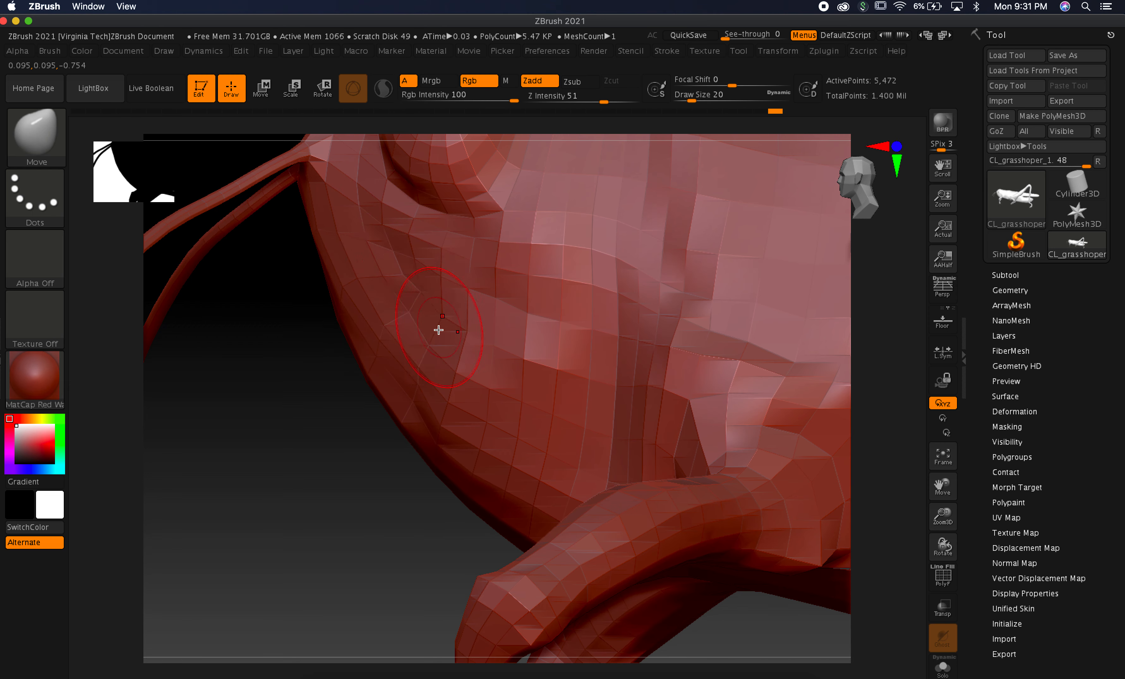
{"action": "left_click_drag", "start_coordinate": [441, 374], "coordinate": [444, 404]}
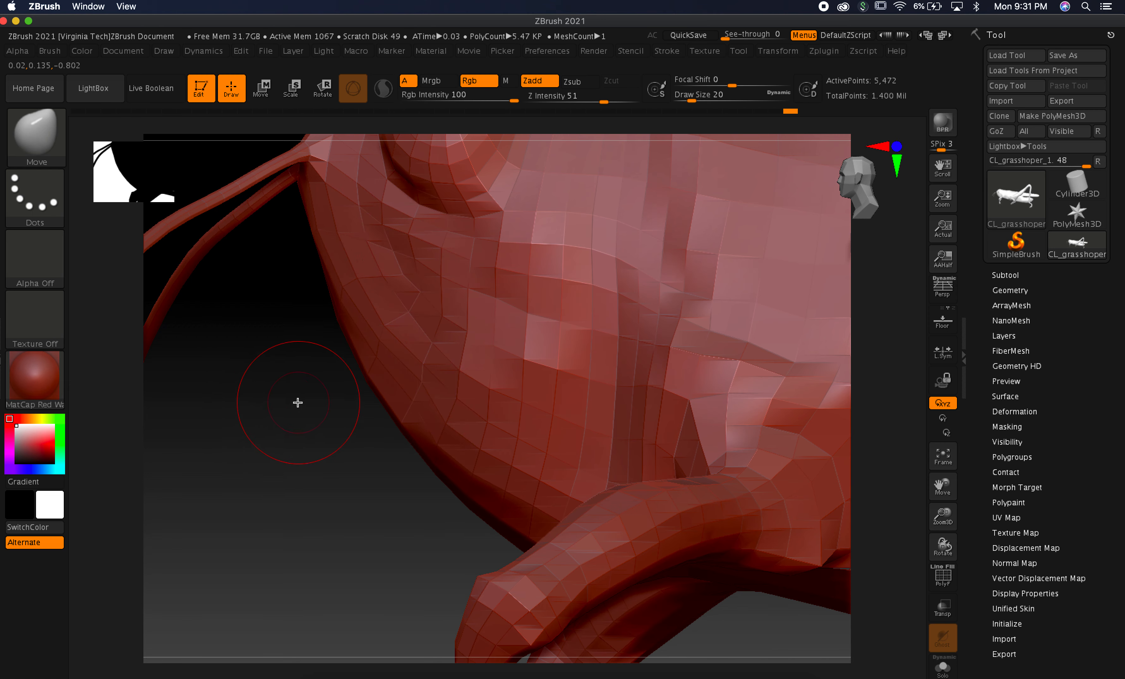
Return the mesh to its highest subdivision level and compare the reshaped face and cheek with the reference photo in Preview.
{"action": "key", "text": "d"}
{"action": "key", "text": "d"}
{"action": "key", "text": "d"}
{"action": "key", "text": "d"}
{"action": "key", "text": "shift"}
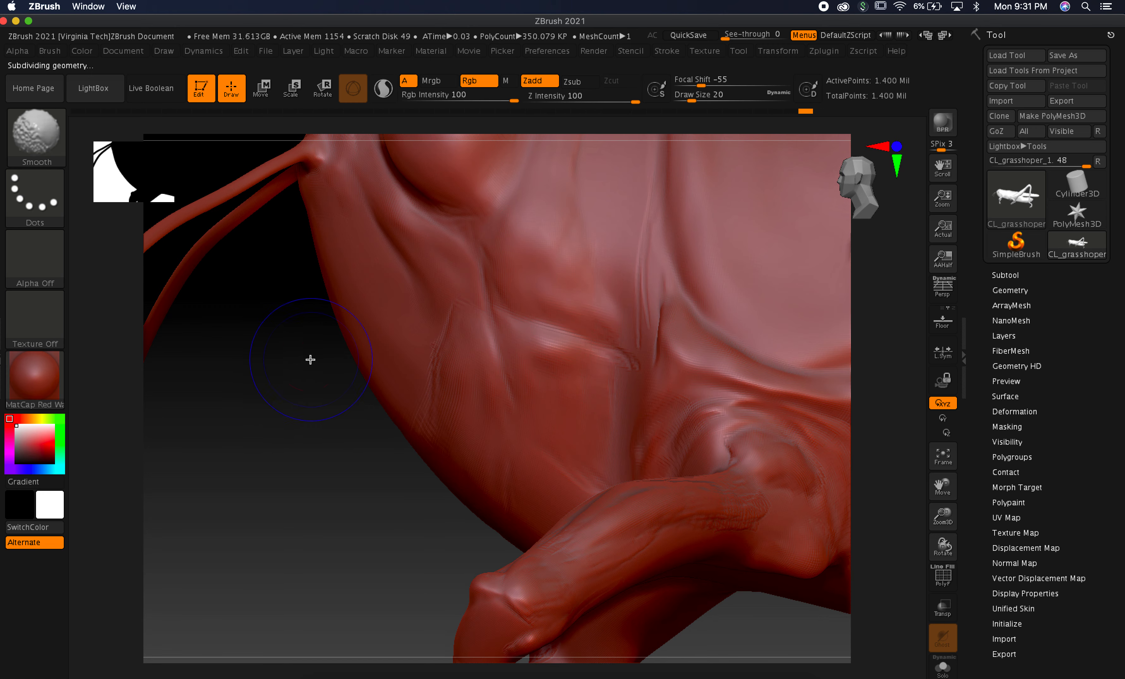
{"action": "key", "text": "shift+d"}
{"action": "key", "text": "shift+d"}
{"action": "key", "text": "d"}
{"action": "key", "text": "d"}
{"action": "key", "text": "d"}
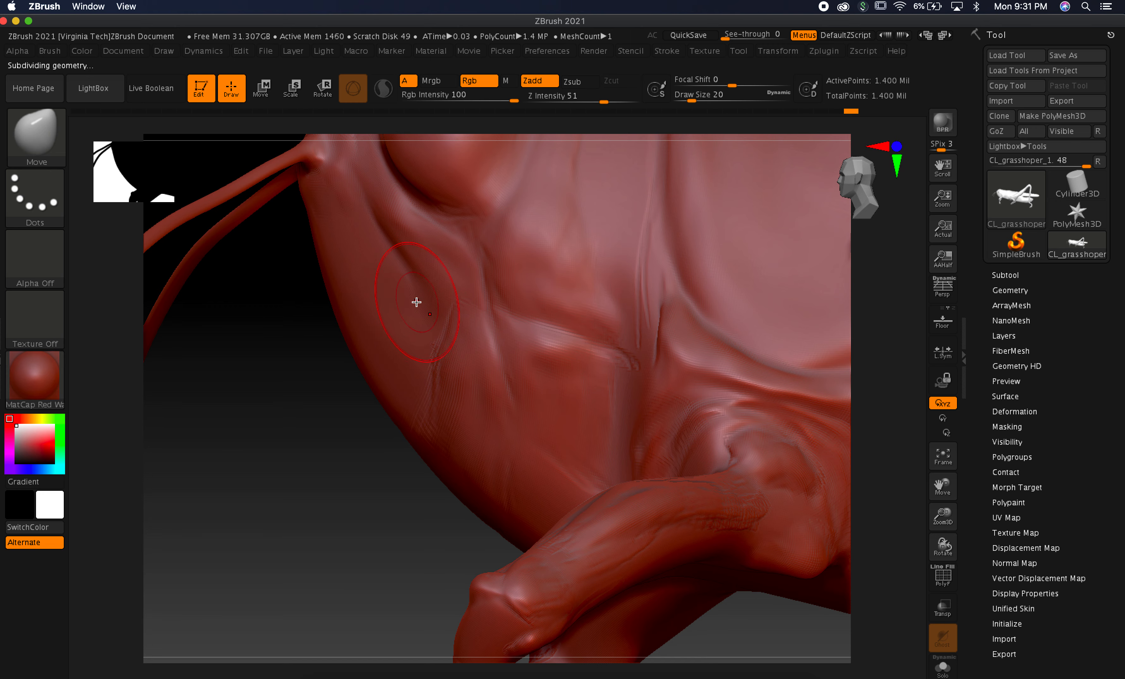
{"action": "mouse_move", "coordinate": [280, 440]}
{"action": "left_mouse_down"}
{"action": "mouse_move", "coordinate": [309, 440]}
{"action": "mouse_move", "coordinate": [289, 454]}
{"action": "left_mouse_up"}
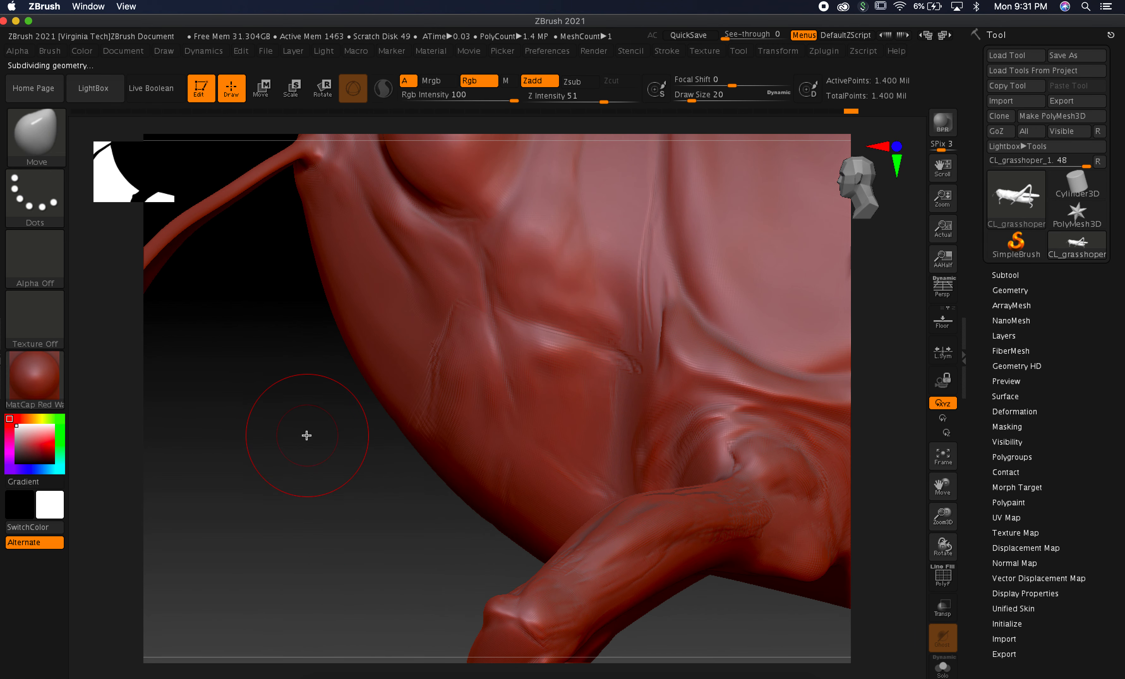
{"action": "key", "text": "super+Tab"}
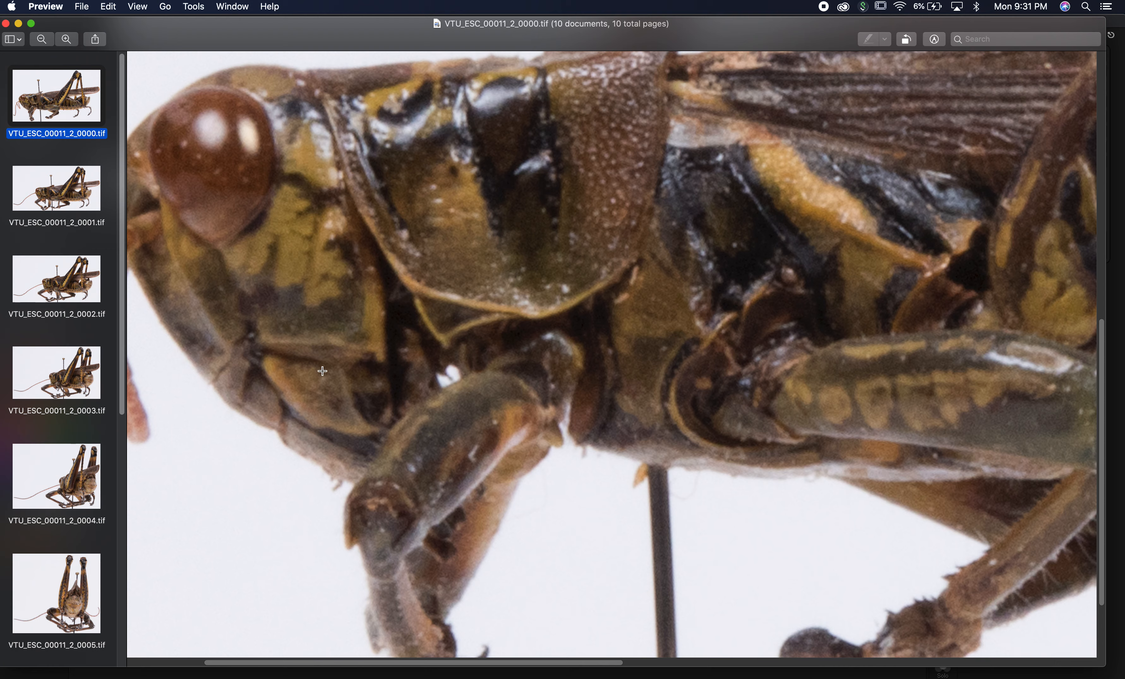
{"action": "key", "text": "super+Tab"}
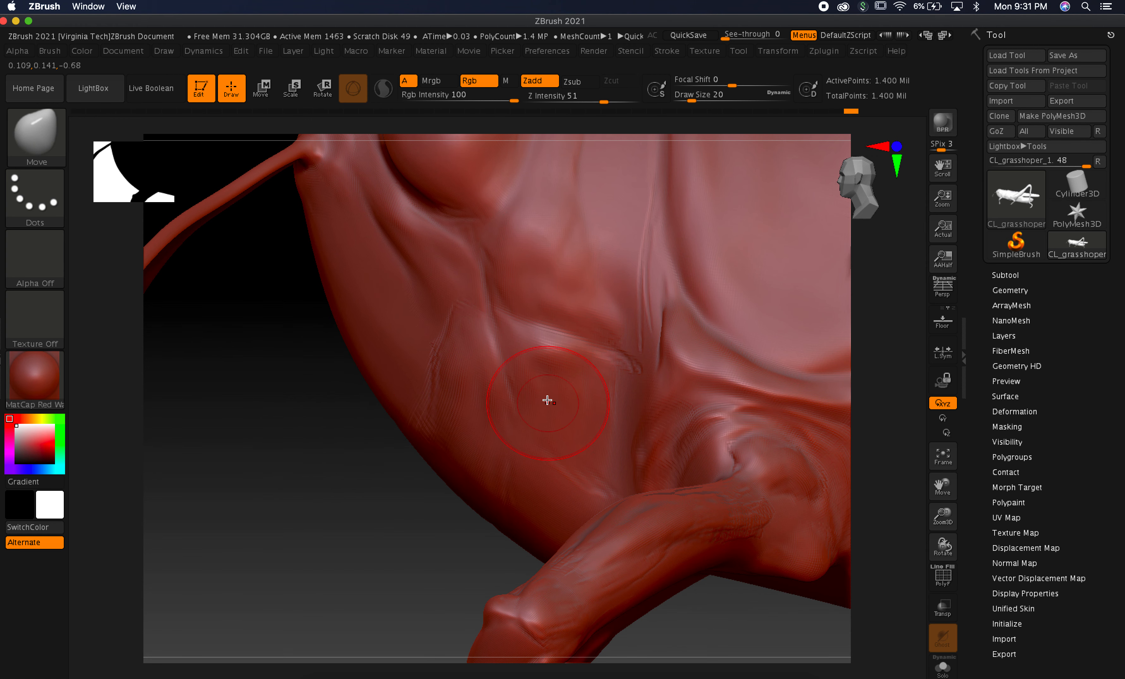
Build up the lower cheek panel with the ClayBuildup brush at Draw Size 9, then smooth it at Draw Size 33.
{"action": "left_click", "coordinate": [34, 131]}
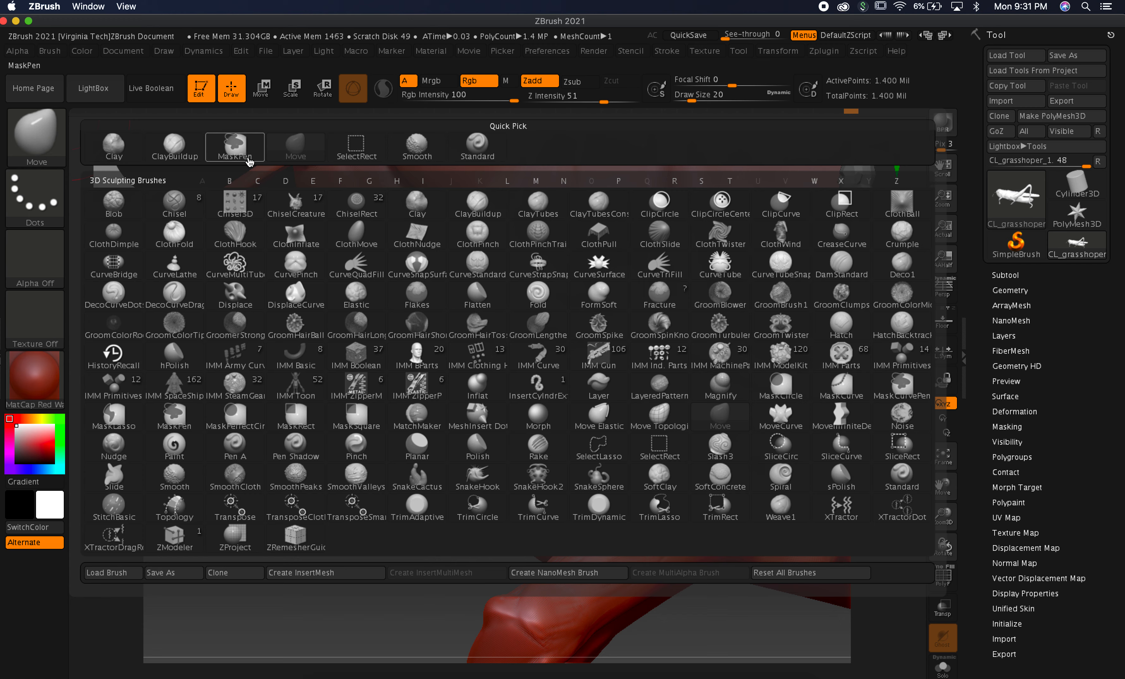
{"action": "left_click", "coordinate": [183, 147]}
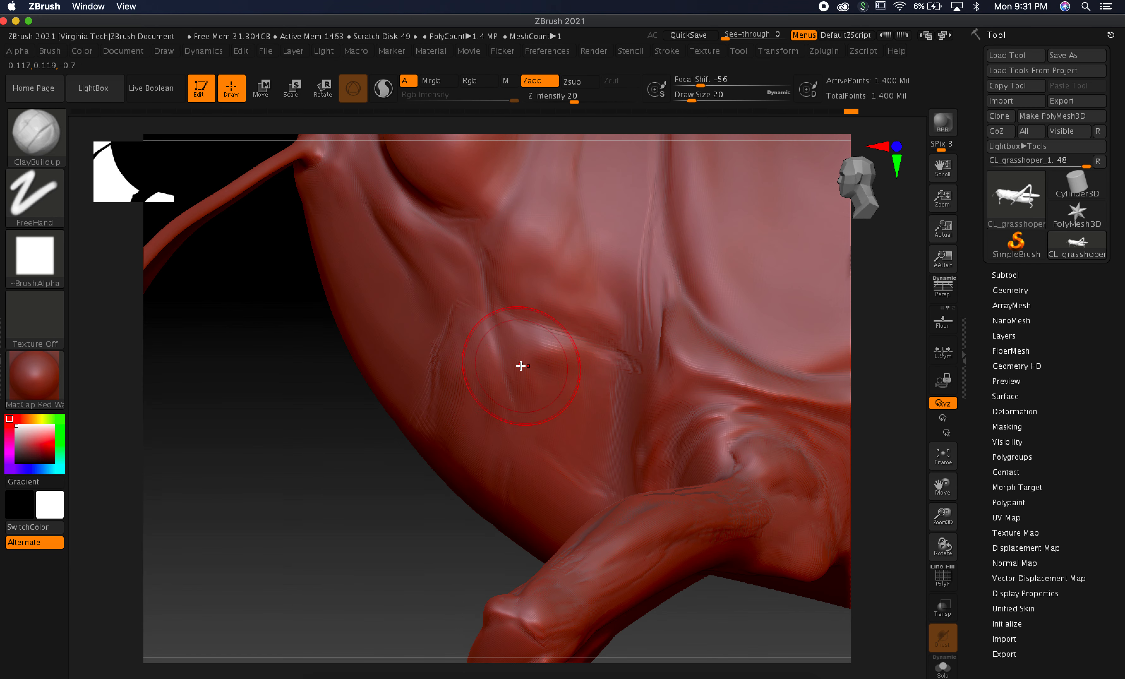
{"action": "key", "text": "s"}
{"action": "left_click_drag", "start_coordinate": [531, 349], "coordinate": [525, 349]}
{"action": "key", "text": "s"}
{"action": "left_click_drag", "start_coordinate": [541, 376], "coordinate": [540, 376]}
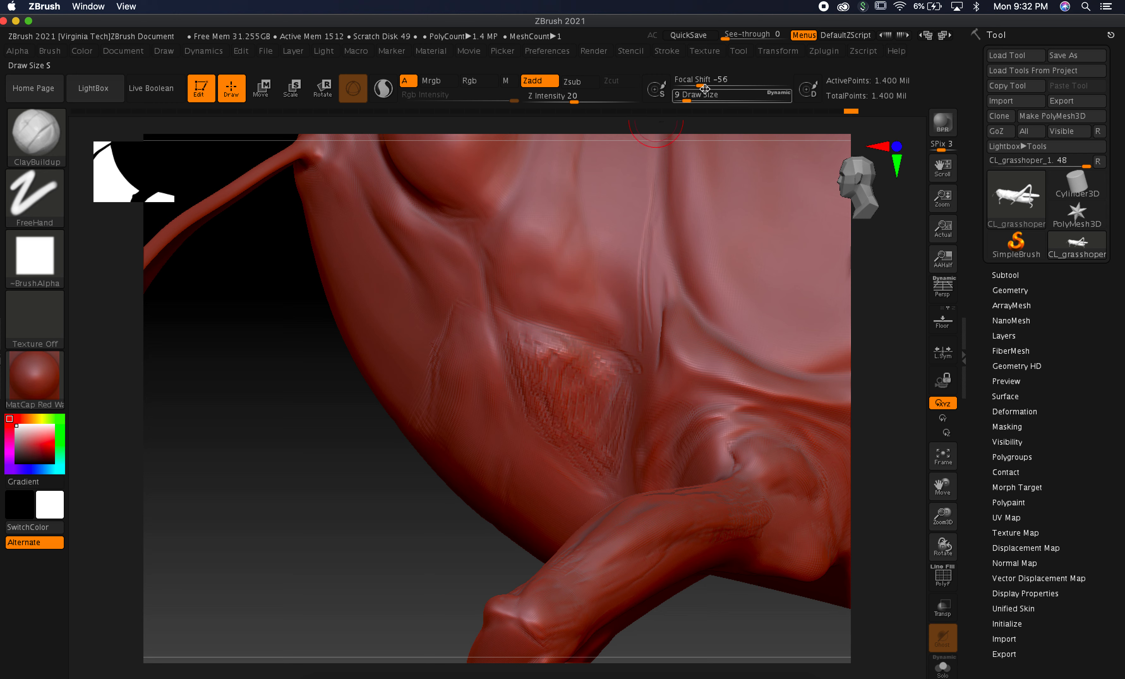
{"action": "left_click_drag", "start_coordinate": [701, 100], "coordinate": [673, 108]}
{"action": "mouse_move", "coordinate": [593, 379]}
{"action": "left_mouse_down", "text": "shift"}
{"action": "mouse_move", "coordinate": [540, 375]}
{"action": "mouse_move", "coordinate": [601, 432]}
{"action": "left_mouse_up", "text": "shift"}
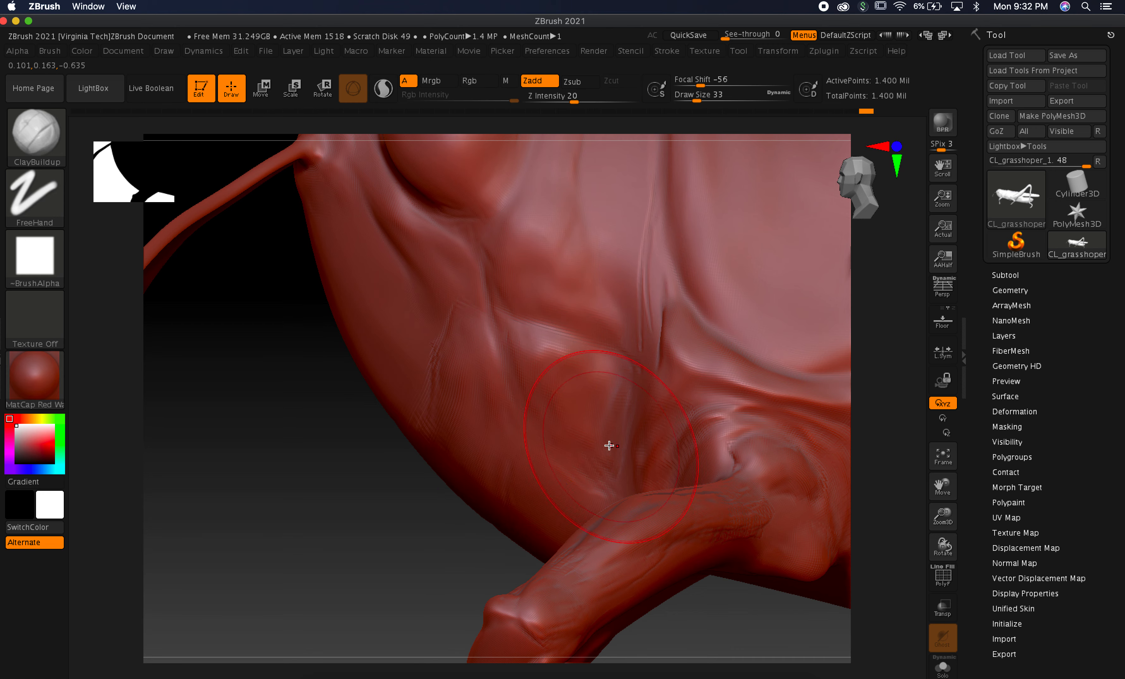
Inspect the whole front body and the area around the eye and antenna base from several angles and distances.
{"action": "mouse_move", "coordinate": [357, 438]}
{"action": "left_mouse_down"}
{"action": "mouse_move", "coordinate": [364, 457]}
{"action": "mouse_move", "coordinate": [406, 450]}
{"action": "left_mouse_up"}
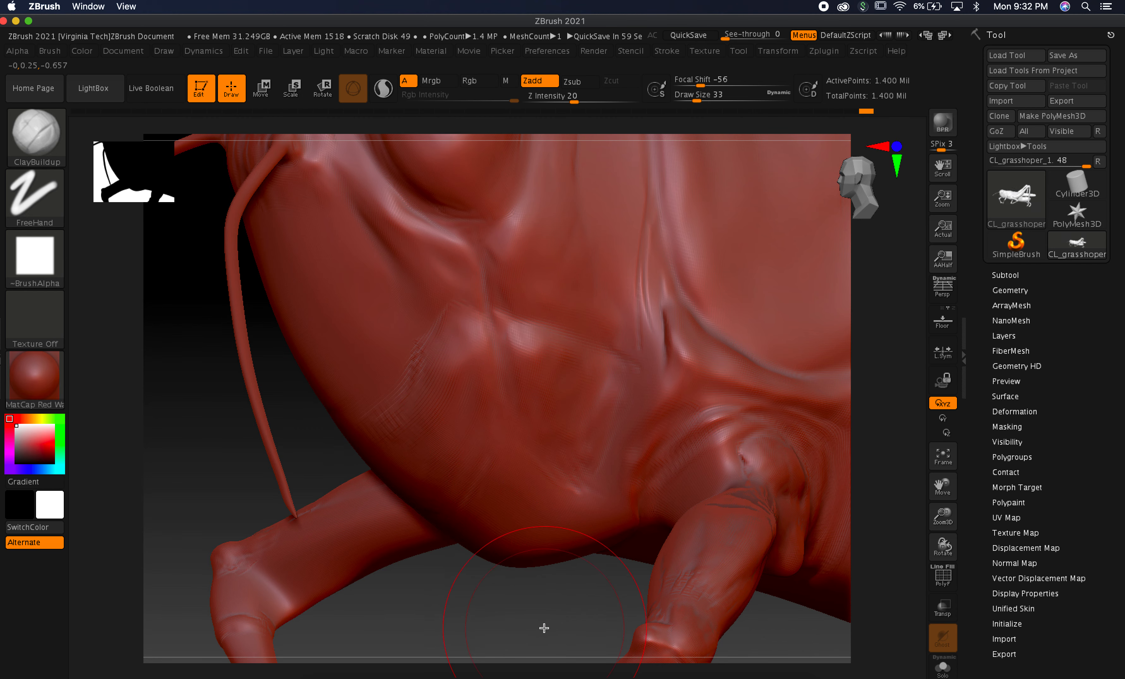
{"action": "left_click_drag", "start_coordinate": [943, 486], "coordinate": [809, 540]}
{"action": "left_click_drag", "start_coordinate": [942, 514], "coordinate": [923, 464]}
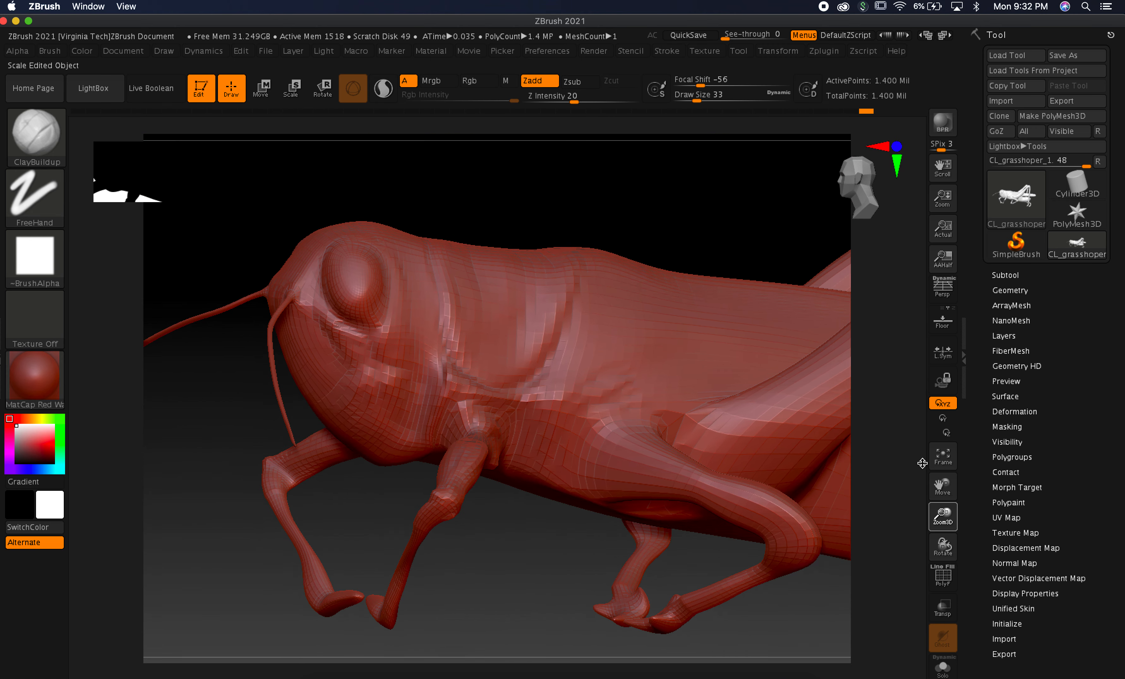
{"action": "left_click_drag", "start_coordinate": [547, 549], "coordinate": [532, 549]}
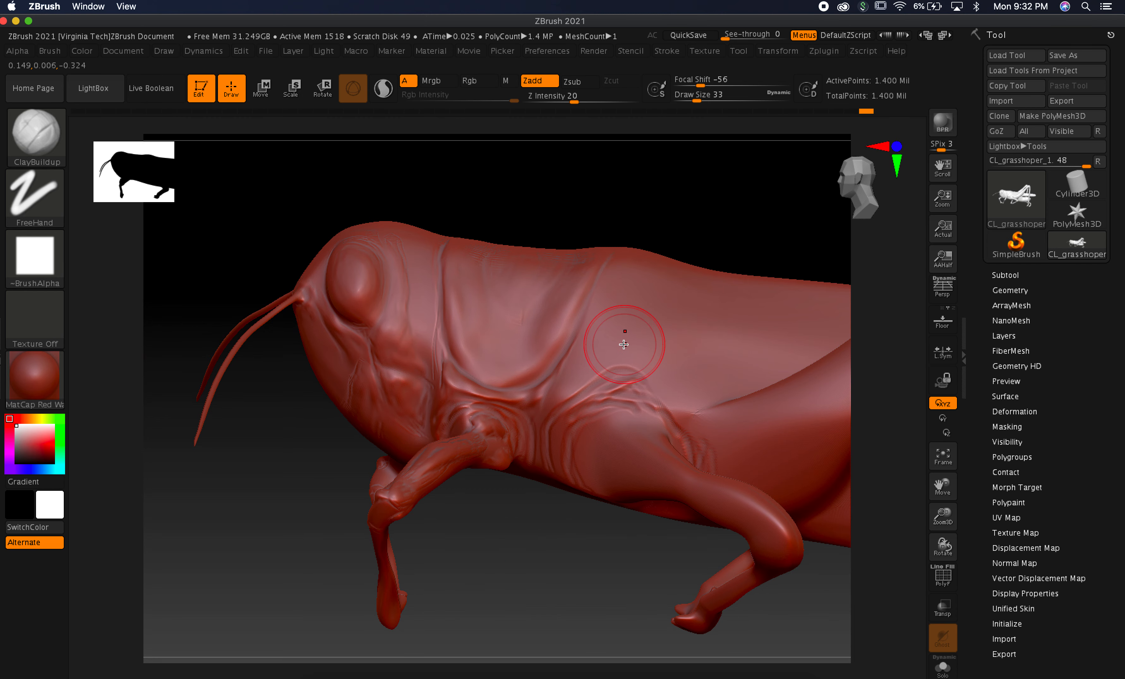
{"action": "left_click_drag", "start_coordinate": [264, 460], "coordinate": [310, 485]}
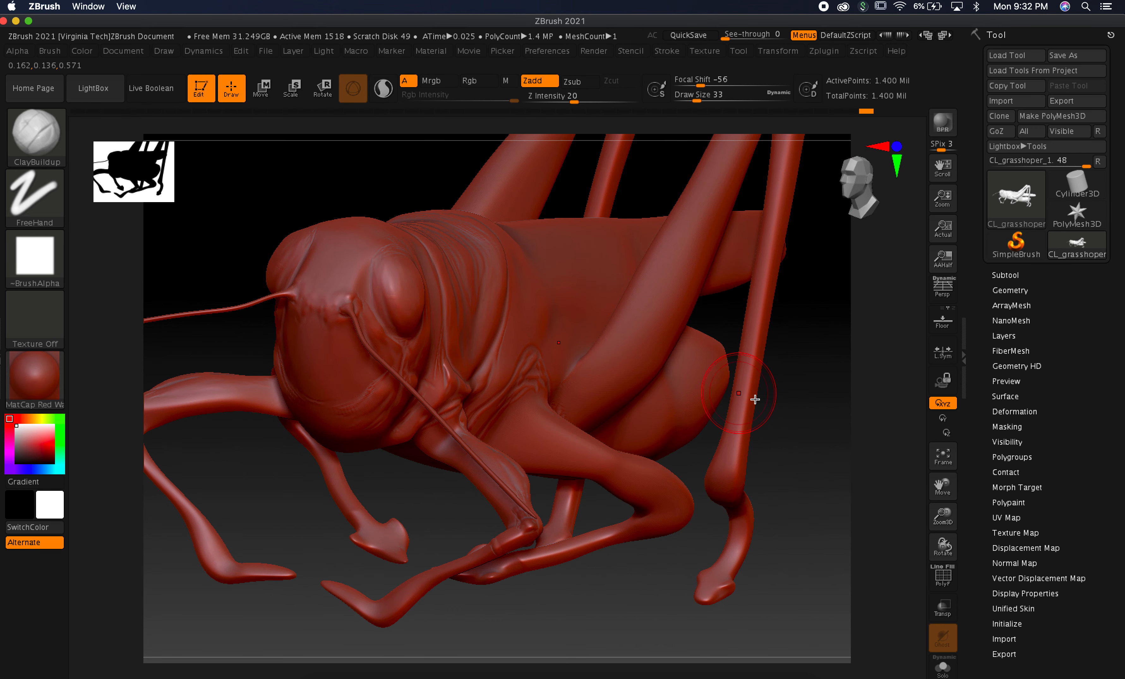
{"action": "left_click_drag", "start_coordinate": [942, 486], "coordinate": [959, 596]}
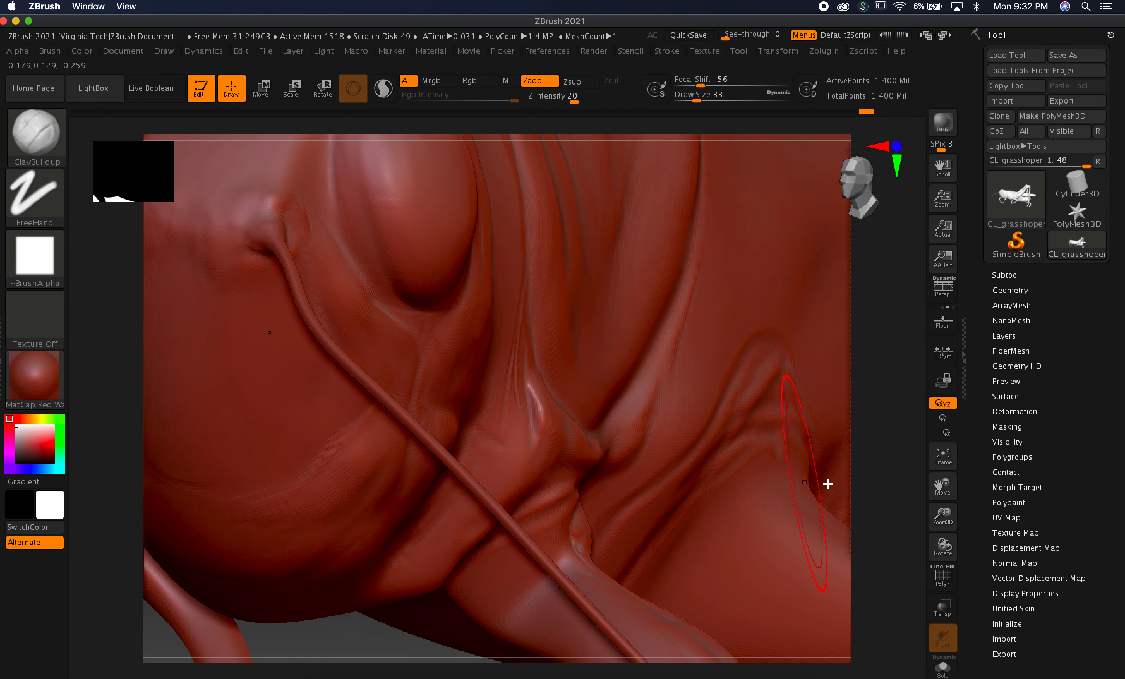
{"action": "left_click_drag", "start_coordinate": [944, 543], "coordinate": [941, 457]}
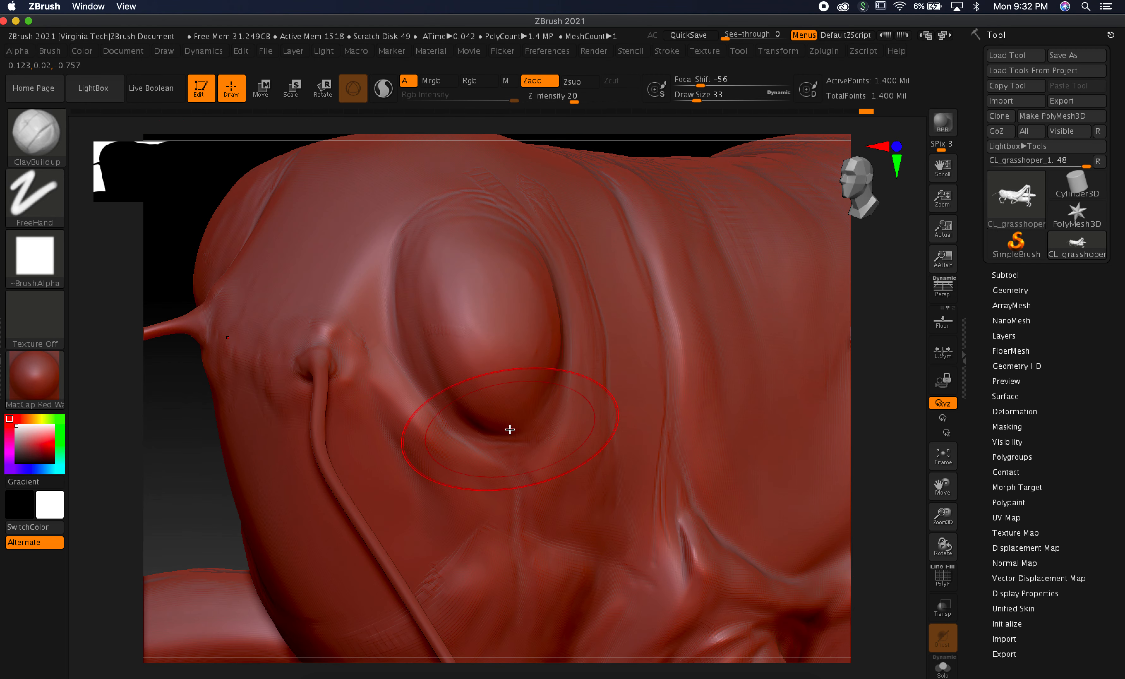
{"action": "left_click_drag", "start_coordinate": [943, 516], "coordinate": [945, 526]}
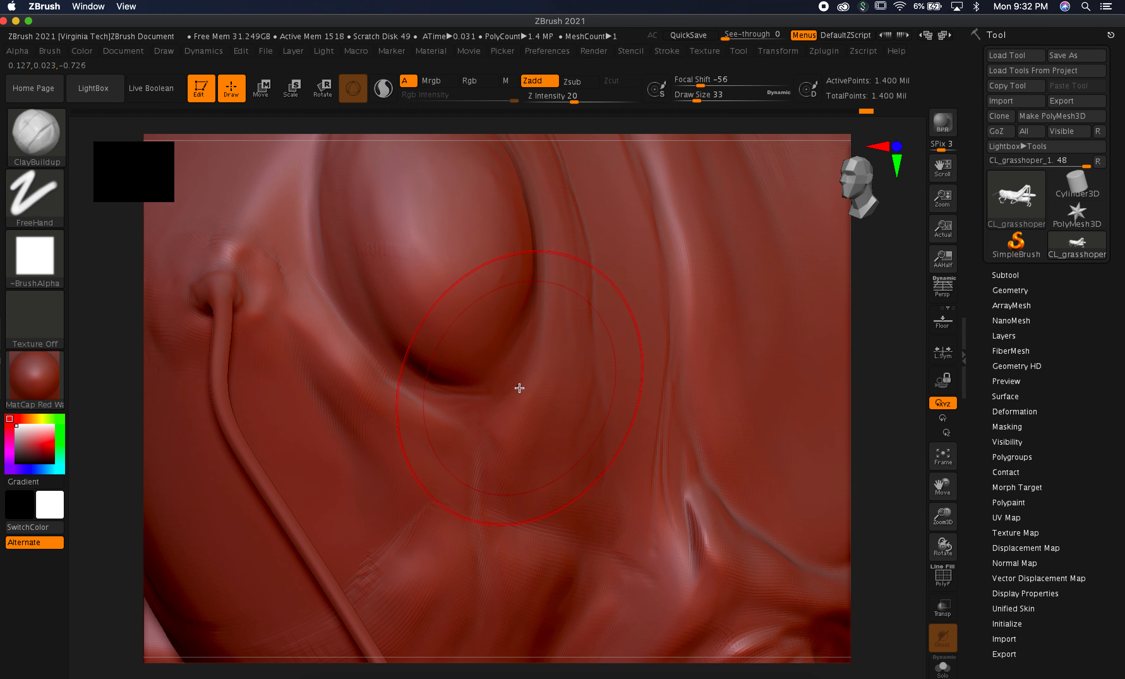
Examine the grasshopper's eye, antennae and face in the Preview reference photo, then return to ZBrush.
{"action": "key", "text": "super+Tab"}
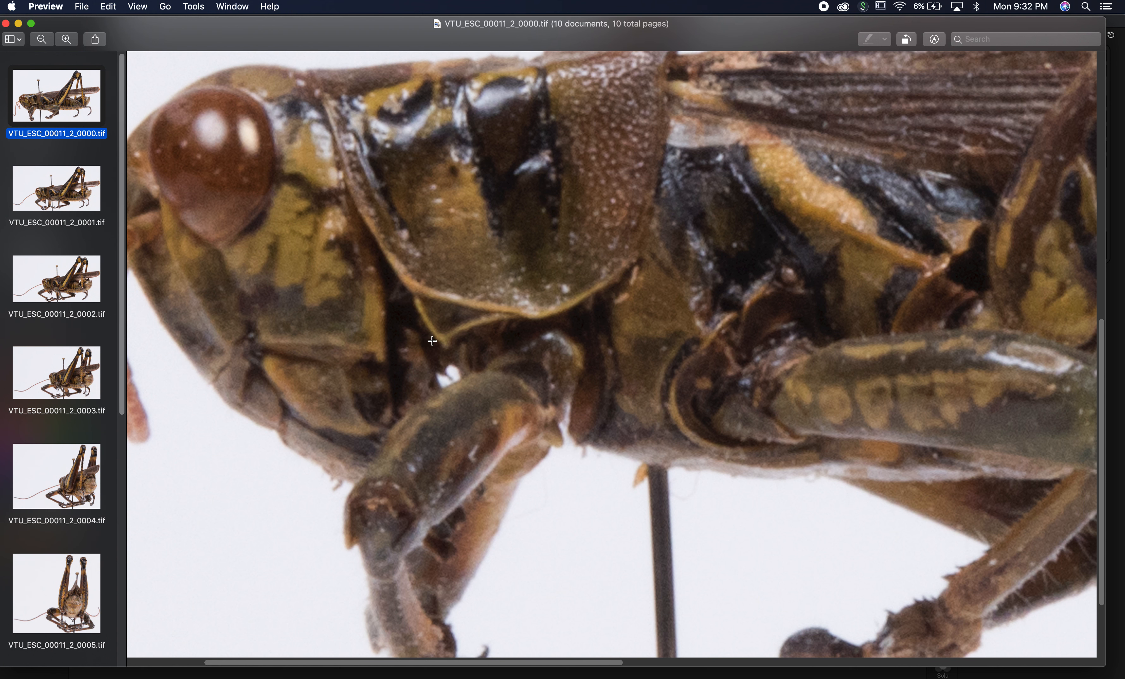
{"action": "scroll", "coordinate": [284, 303], "scroll_direction": "left", "scroll_amount": 5}
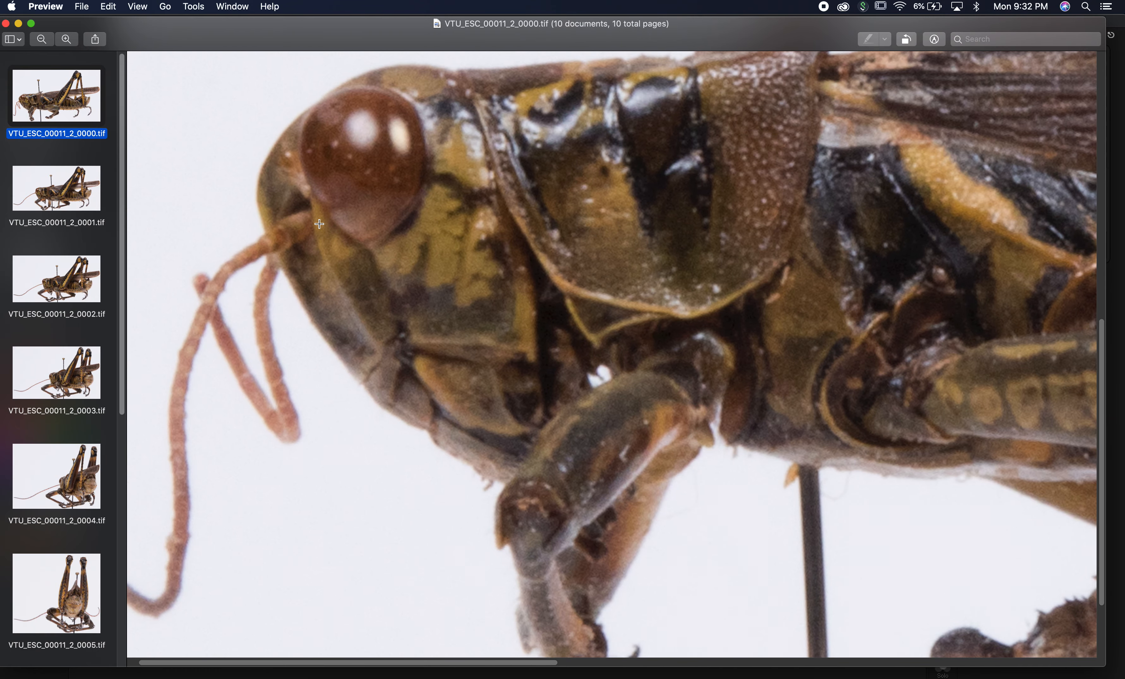
{"action": "key", "text": "super+Tab"}
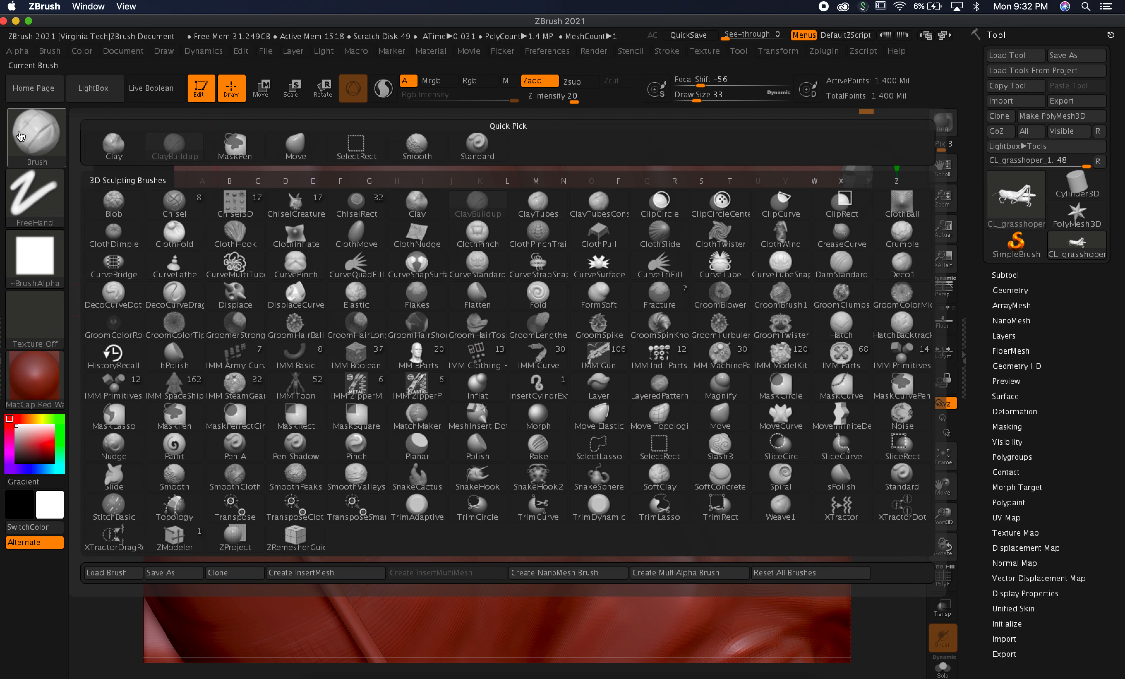
Choose the Standard brush and set it to Draw Size 8 with a Focal Shift of -35.
{"action": "left_click", "coordinate": [36, 135]}
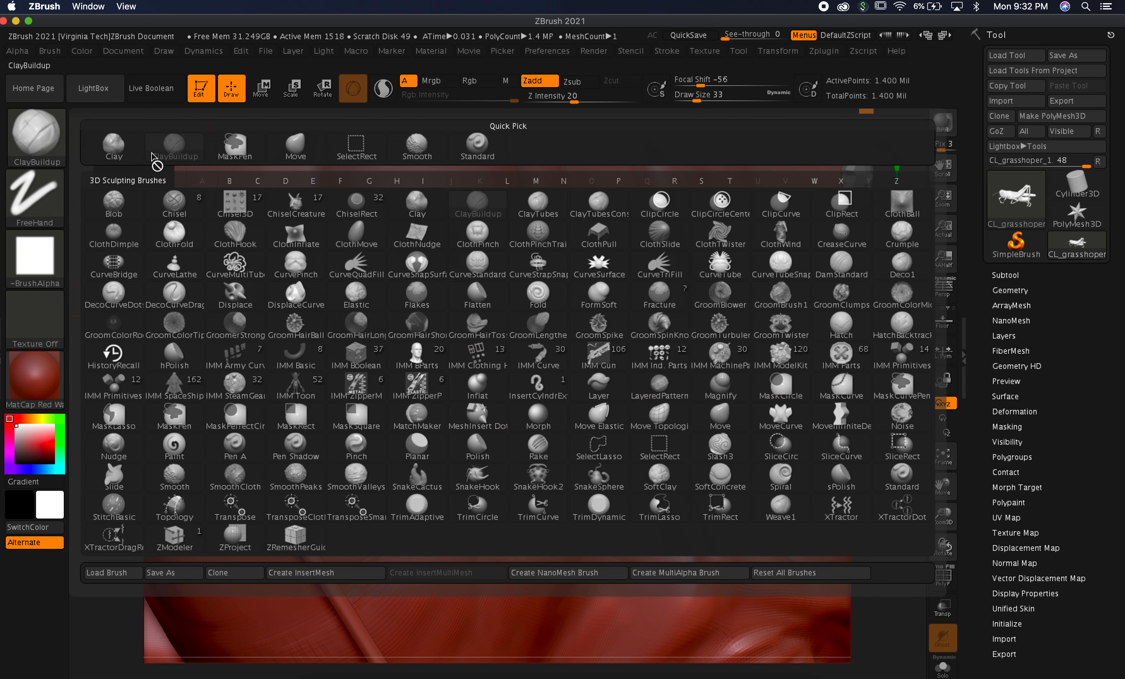
{"action": "left_click", "coordinate": [474, 152]}
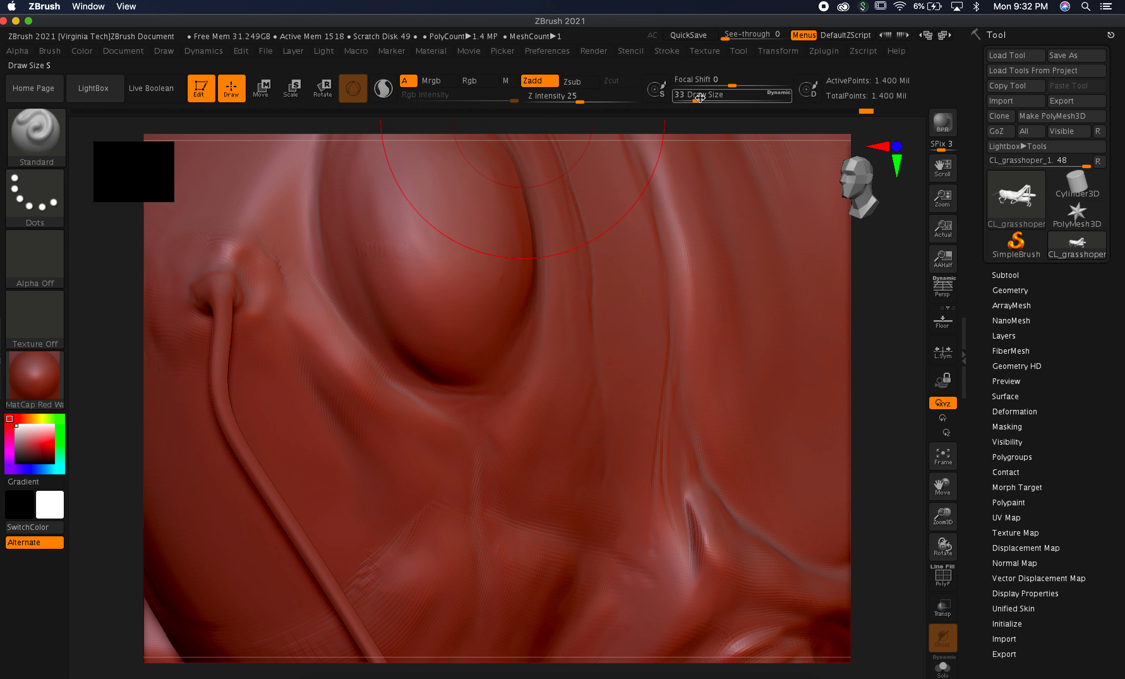
{"action": "left_click_drag", "start_coordinate": [700, 97], "coordinate": [686, 98]}
{"action": "left_click", "coordinate": [738, 81]}
{"action": "left_click_drag", "start_coordinate": [739, 86], "coordinate": [711, 86]}
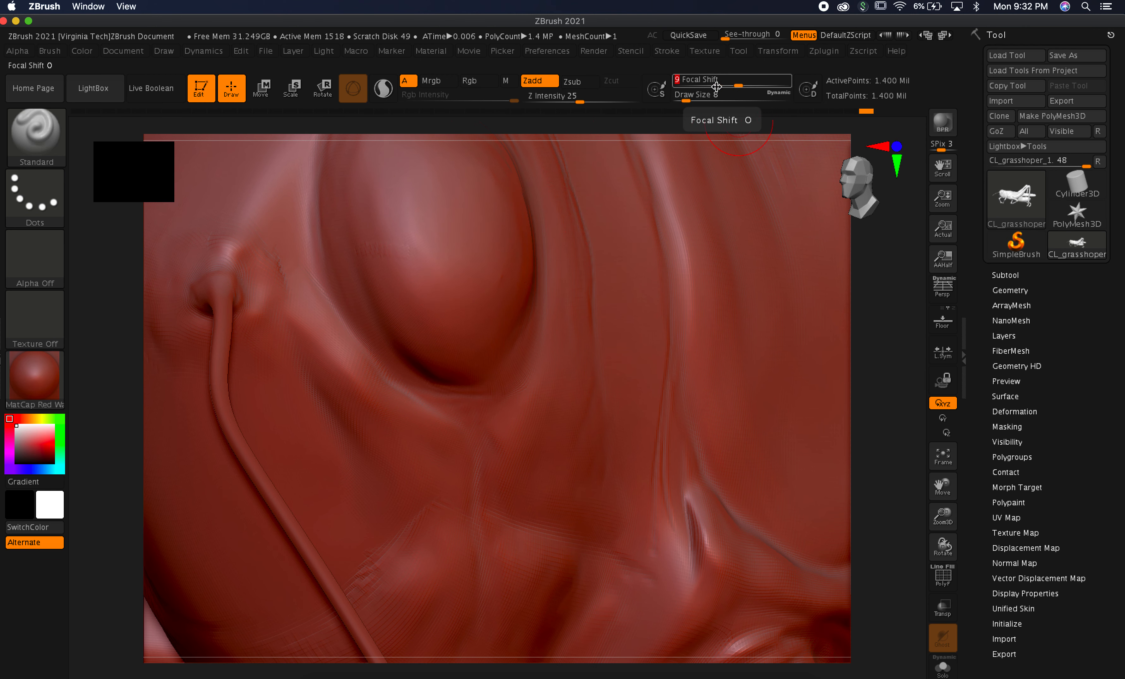
{"action": "left_click", "coordinate": [710, 85]}
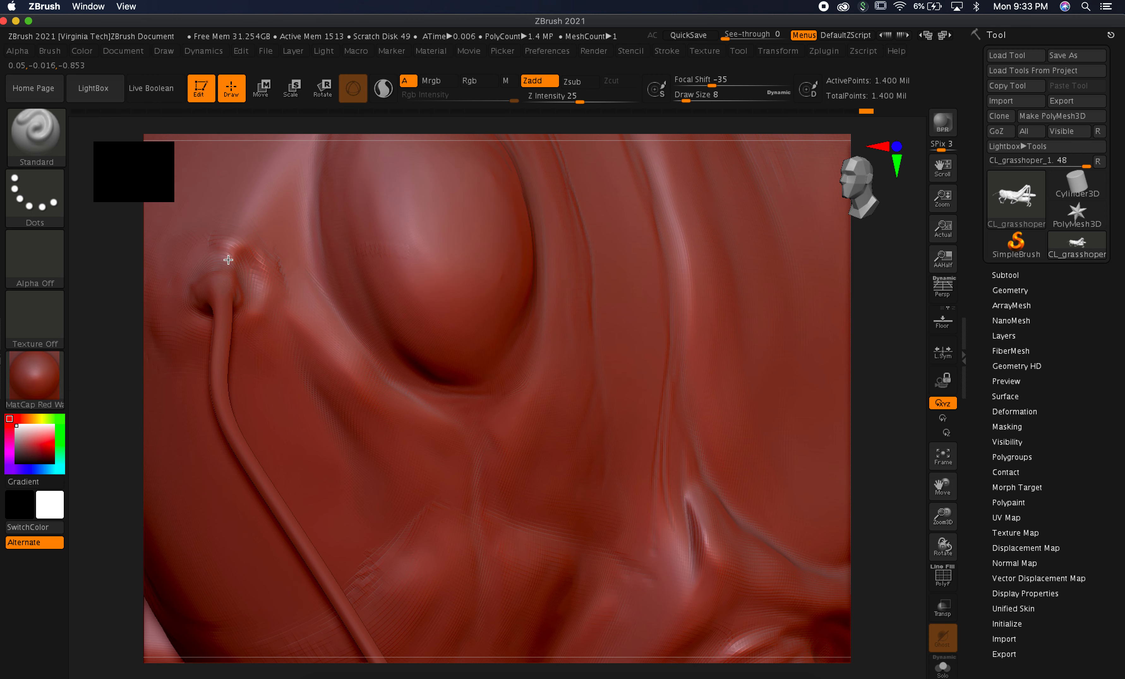
Sculpt a raised circular rim around the antenna base and hollow out the socket inside it.
{"action": "mouse_move", "coordinate": [210, 249]}
{"action": "left_mouse_down"}
{"action": "mouse_move", "coordinate": [254, 268]}
{"action": "mouse_move", "coordinate": [257, 256]}
{"action": "left_mouse_up"}
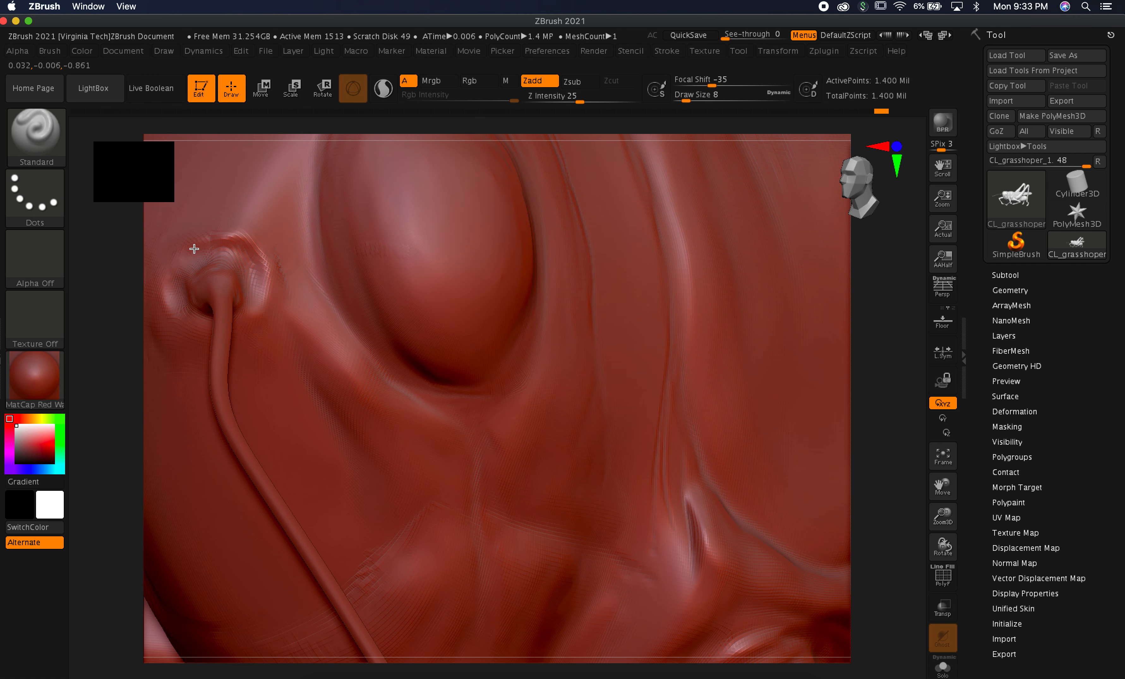
{"action": "mouse_move", "coordinate": [244, 245]}
{"action": "left_mouse_down"}
{"action": "mouse_move", "coordinate": [257, 254]}
{"action": "mouse_move", "coordinate": [256, 311]}
{"action": "mouse_move", "coordinate": [246, 310]}
{"action": "left_mouse_up"}
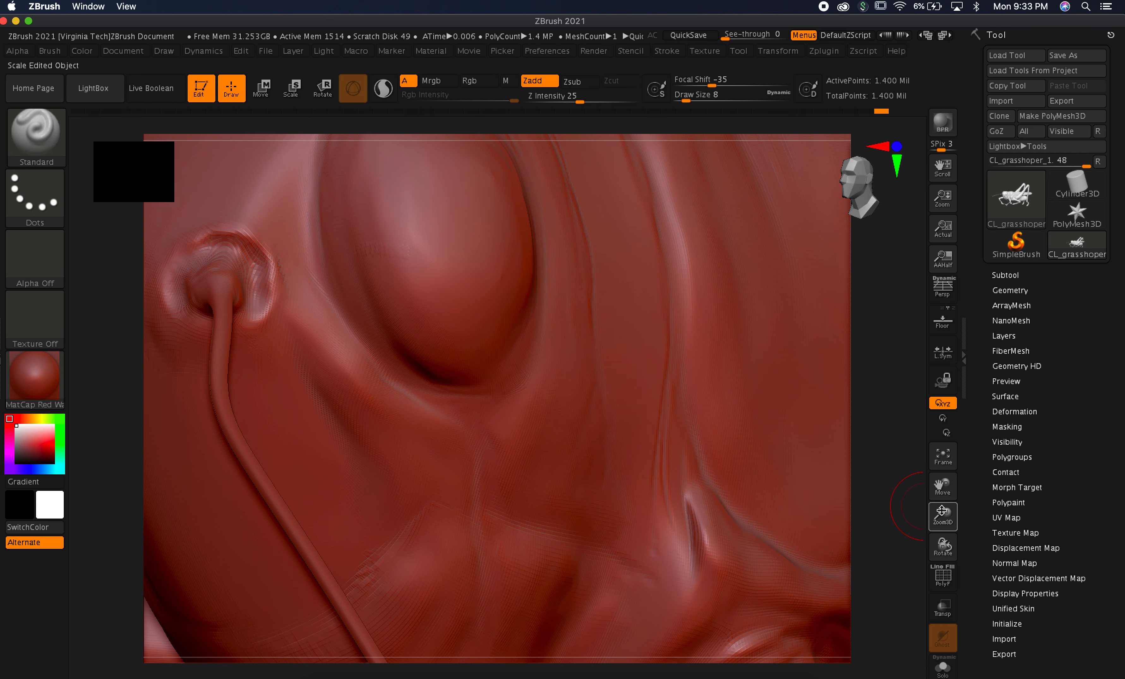
{"action": "left_click_drag", "start_coordinate": [950, 516], "coordinate": [946, 531]}
{"action": "left_click_drag", "start_coordinate": [943, 545], "coordinate": [857, 529]}
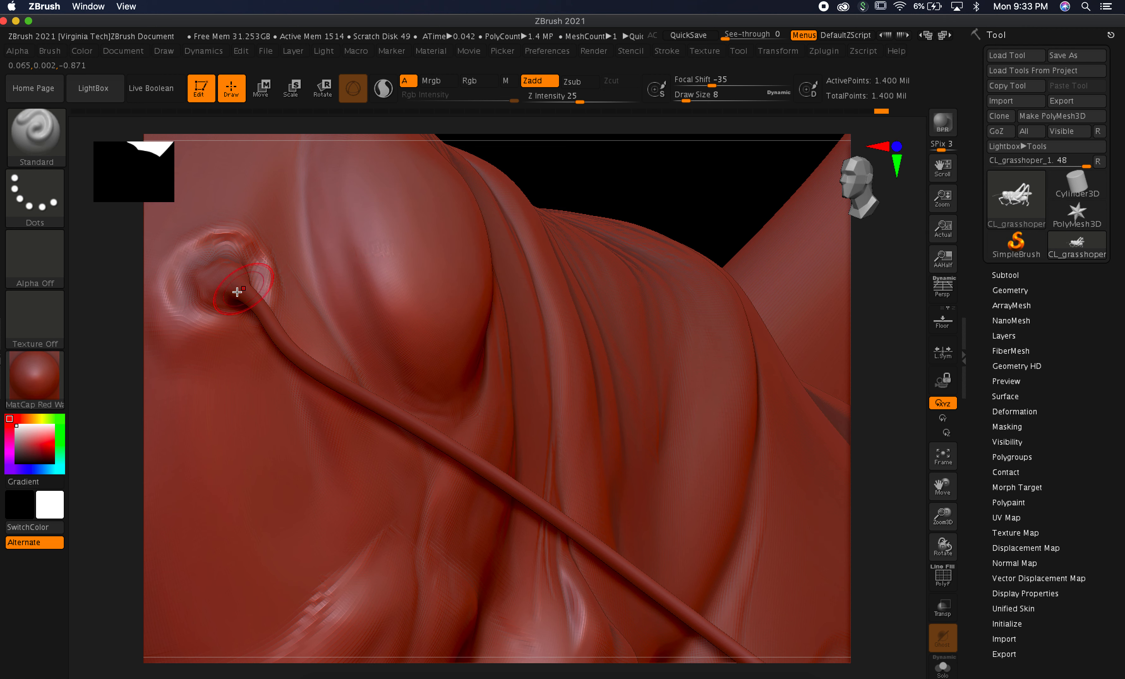
{"action": "mouse_move", "coordinate": [216, 328]}
{"action": "left_mouse_down"}
{"action": "mouse_move", "coordinate": [172, 316]}
{"action": "mouse_move", "coordinate": [226, 340]}
{"action": "mouse_move", "coordinate": [219, 313]}
{"action": "left_mouse_up"}
{"action": "mouse_move", "coordinate": [601, 174]}
{"action": "left_mouse_down"}
{"action": "mouse_move", "coordinate": [620, 190]}
{"action": "mouse_move", "coordinate": [274, 322]}
{"action": "mouse_move", "coordinate": [249, 321]}
{"action": "mouse_move", "coordinate": [251, 307]}
{"action": "left_mouse_up"}
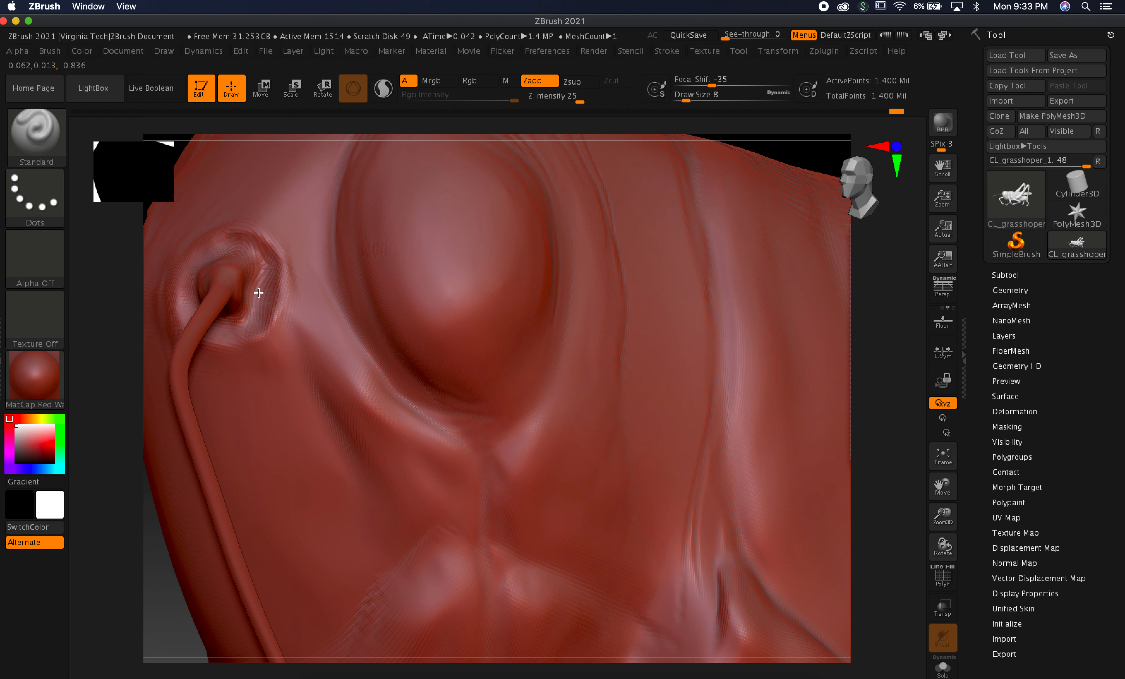
{"action": "left_click_drag", "start_coordinate": [263, 274], "coordinate": [251, 306]}
{"action": "mouse_move", "coordinate": [257, 253]}
{"action": "left_mouse_down"}
{"action": "mouse_move", "coordinate": [249, 268]}
{"action": "mouse_move", "coordinate": [250, 250]}
{"action": "left_mouse_up"}
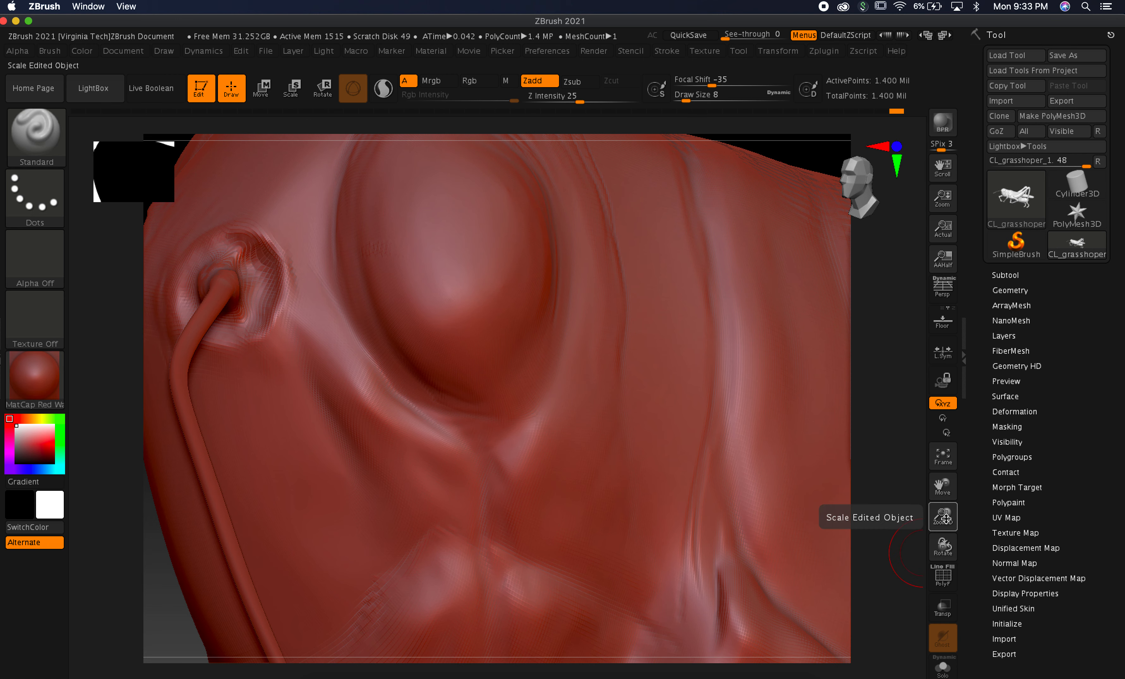
Extend the rims around the lower side of both antenna sockets from the front, then refine them at Draw Size 4.
{"action": "left_click_drag", "start_coordinate": [948, 484], "coordinate": [663, 460]}
{"action": "mouse_move", "coordinate": [225, 484]}
{"action": "left_mouse_down"}
{"action": "mouse_move", "coordinate": [286, 487]}
{"action": "mouse_move", "coordinate": [305, 464]}
{"action": "left_mouse_up"}
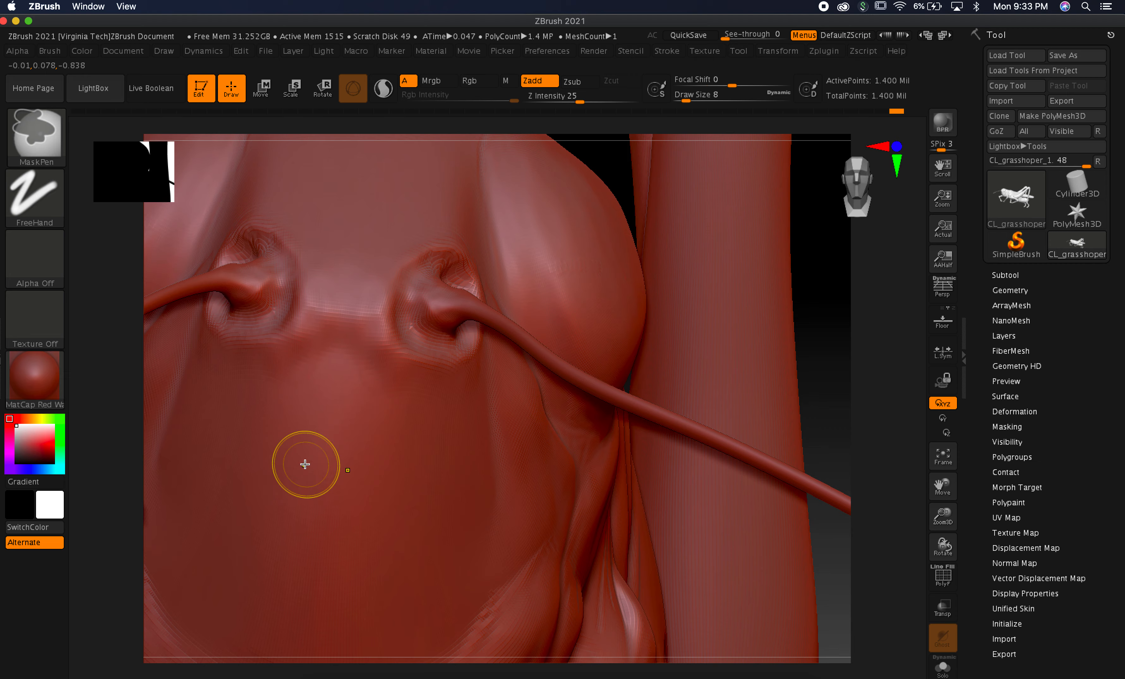
{"action": "key", "text": "super+Tab"}
{"action": "key", "text": "super+Tab"}
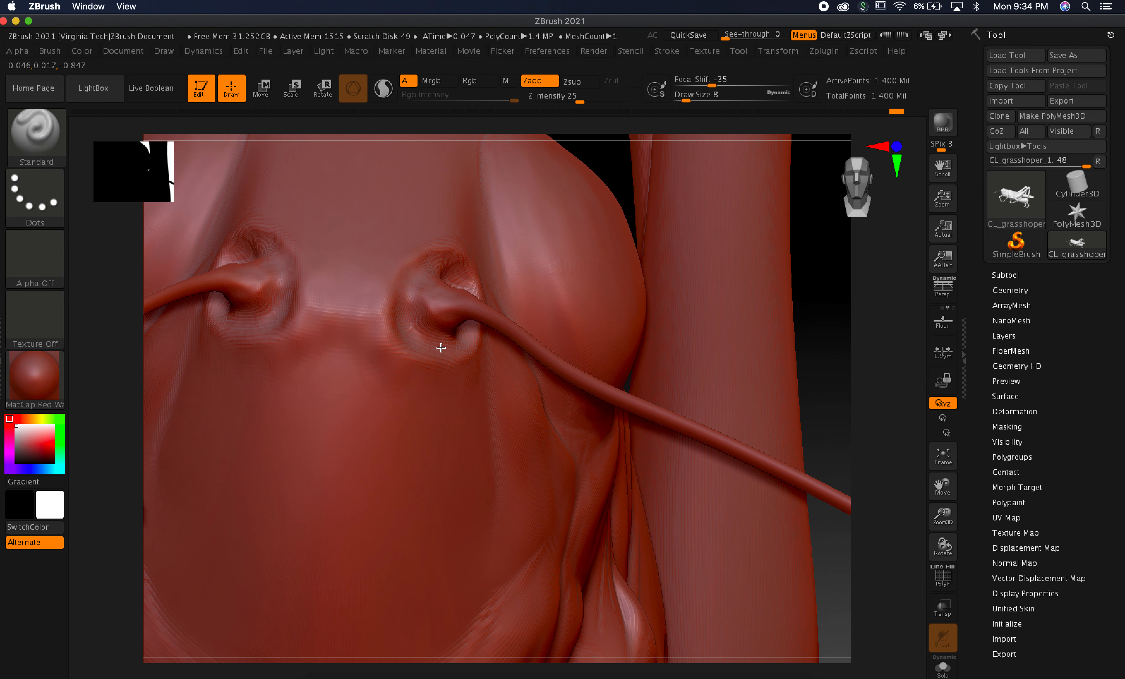
{"action": "left_click_drag", "start_coordinate": [435, 363], "coordinate": [422, 360]}
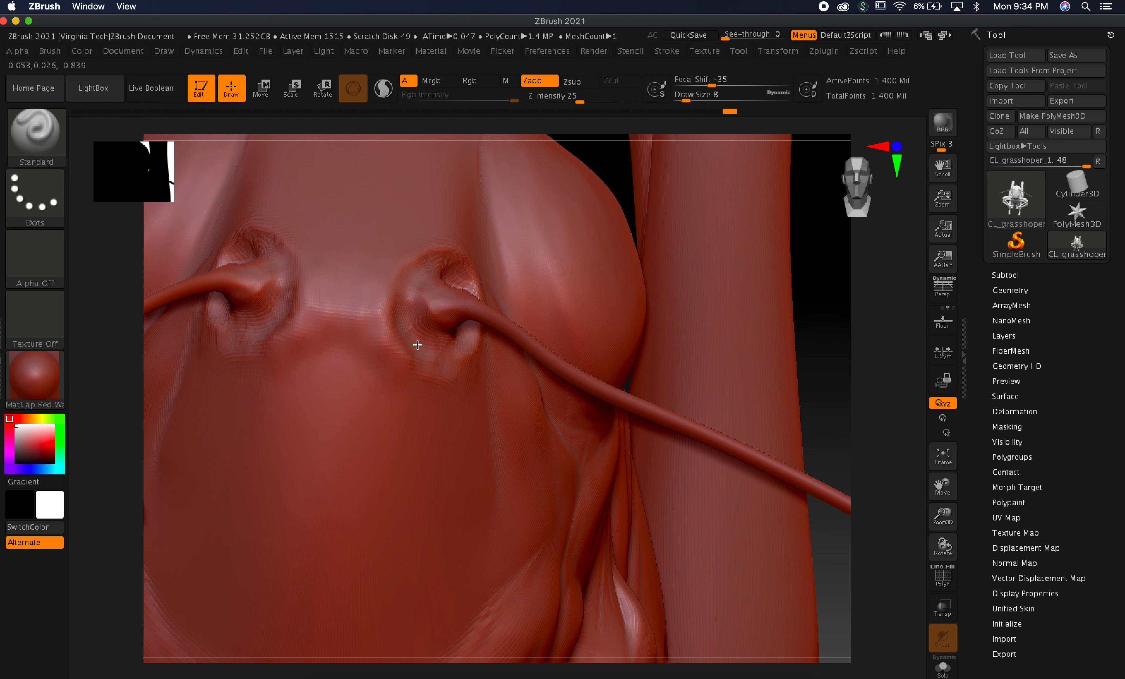
{"action": "mouse_move", "coordinate": [417, 346]}
{"action": "left_mouse_down"}
{"action": "mouse_move", "coordinate": [415, 358]}
{"action": "mouse_move", "coordinate": [460, 344]}
{"action": "mouse_move", "coordinate": [443, 348]}
{"action": "mouse_move", "coordinate": [451, 353]}
{"action": "mouse_move", "coordinate": [411, 324]}
{"action": "mouse_move", "coordinate": [413, 283]}
{"action": "left_mouse_up"}
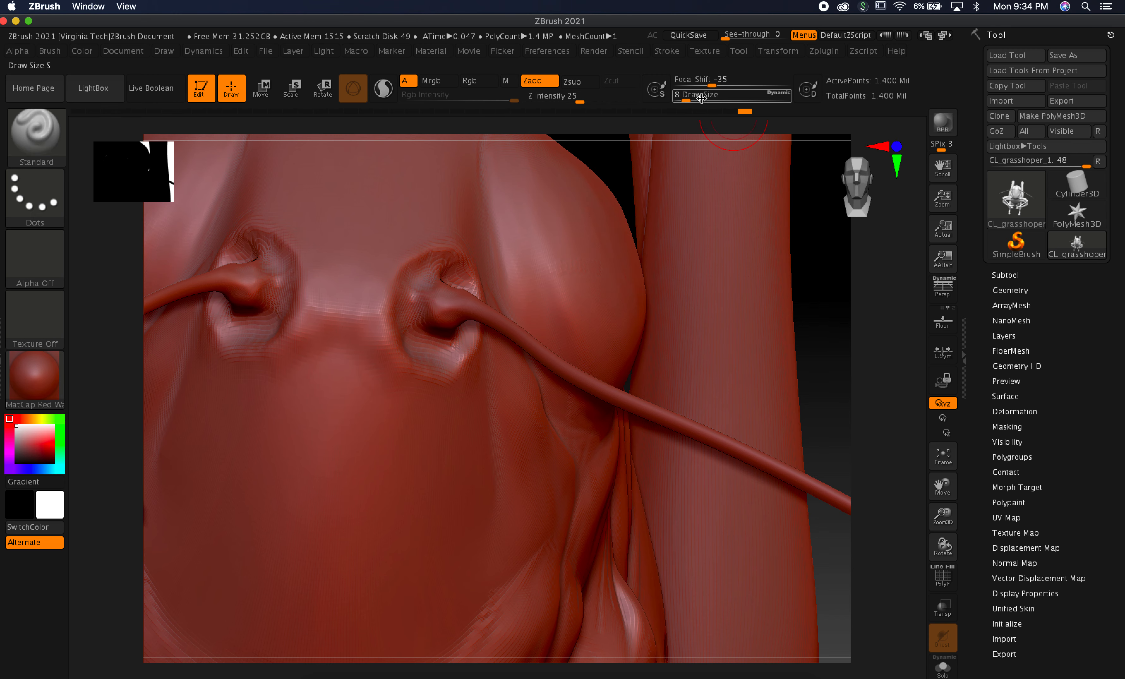
{"action": "left_click_drag", "start_coordinate": [689, 101], "coordinate": [682, 101]}
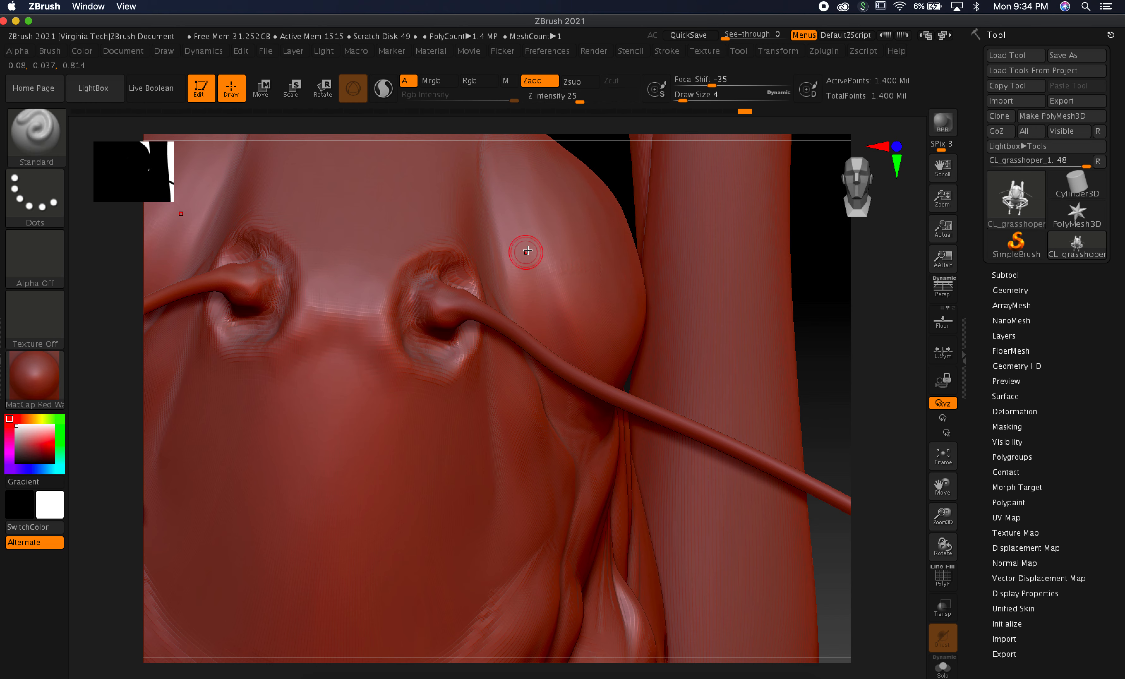
{"action": "mouse_move", "coordinate": [624, 141]}
{"action": "left_mouse_down"}
{"action": "mouse_move", "coordinate": [593, 160]}
{"action": "mouse_move", "coordinate": [599, 183]}
{"action": "left_mouse_up"}
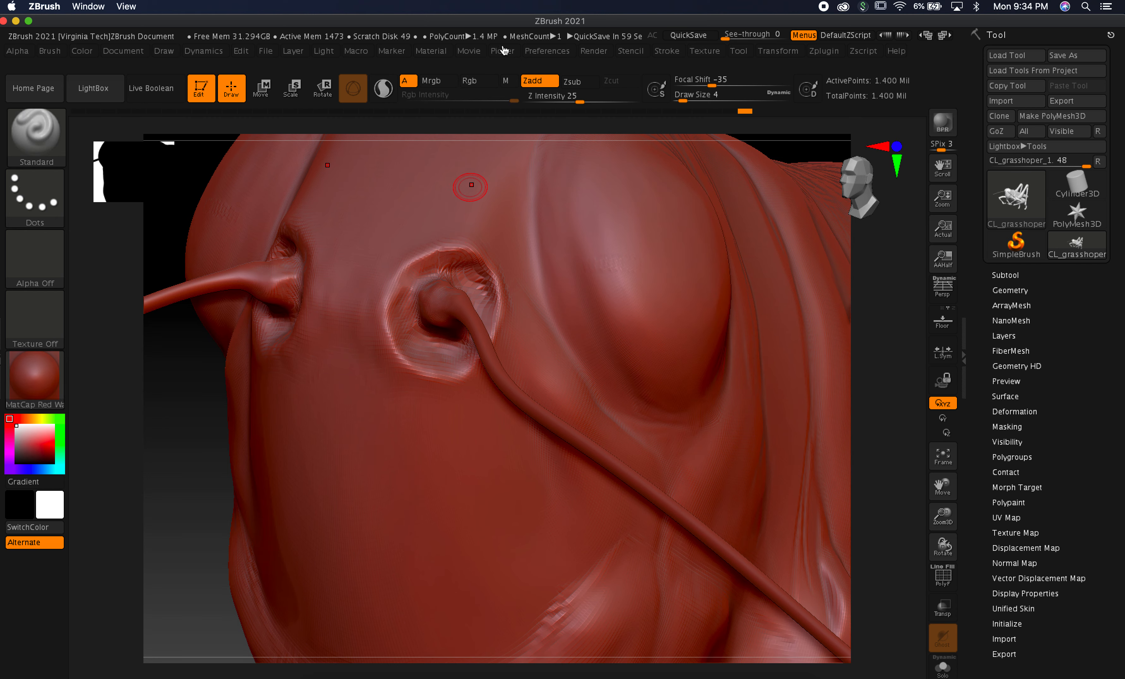
Switch to the ClayBuildup brush at Draw Size 7 and compare the antenna socket and face with the reference photo in Preview.
{"action": "left_click", "coordinate": [35, 133]}
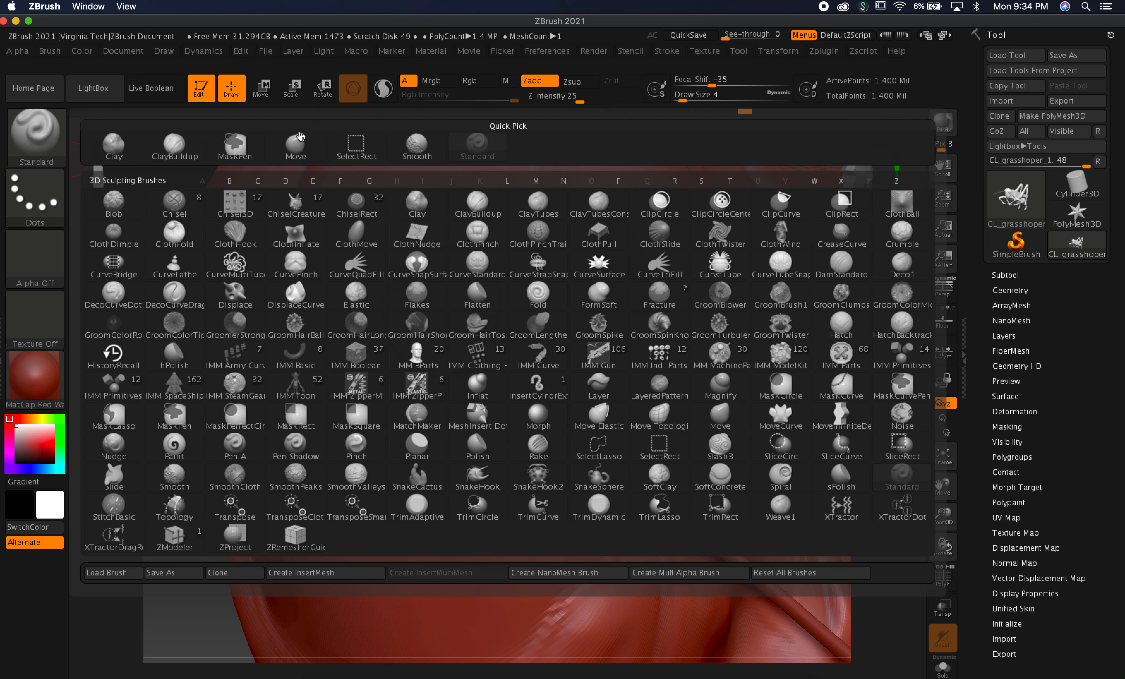
{"action": "left_click", "coordinate": [174, 146]}
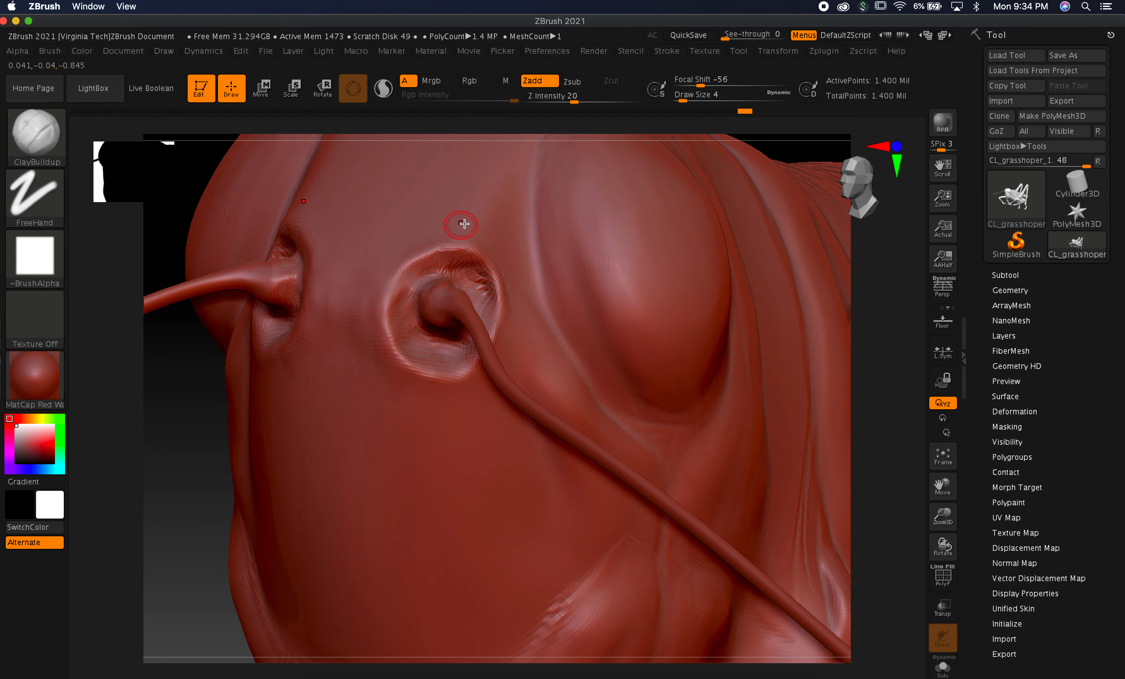
{"action": "left_click_drag", "start_coordinate": [687, 99], "coordinate": [688, 98]}
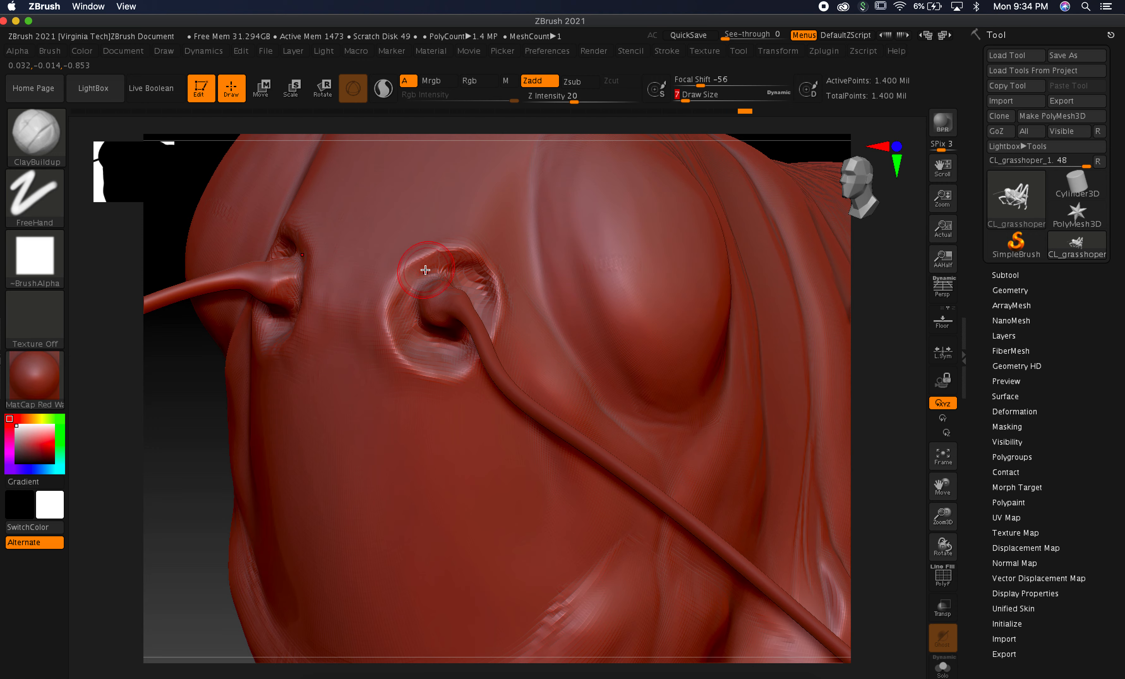
{"action": "key", "text": "super+Tab"}
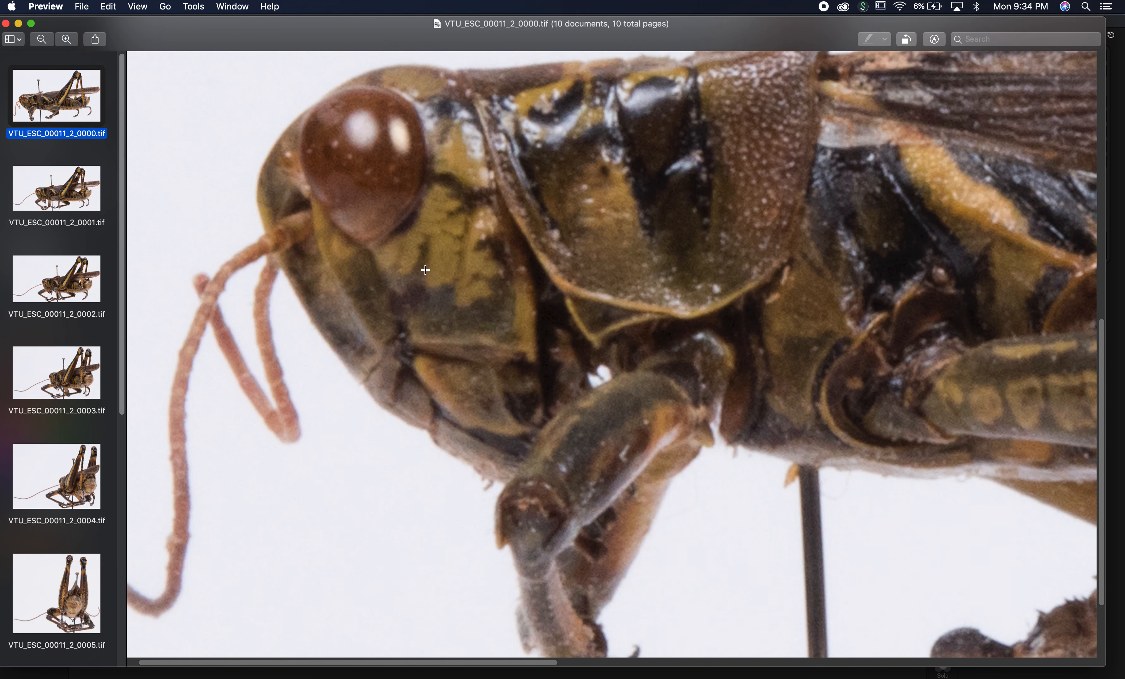
{"action": "key", "text": "super+Tab"}
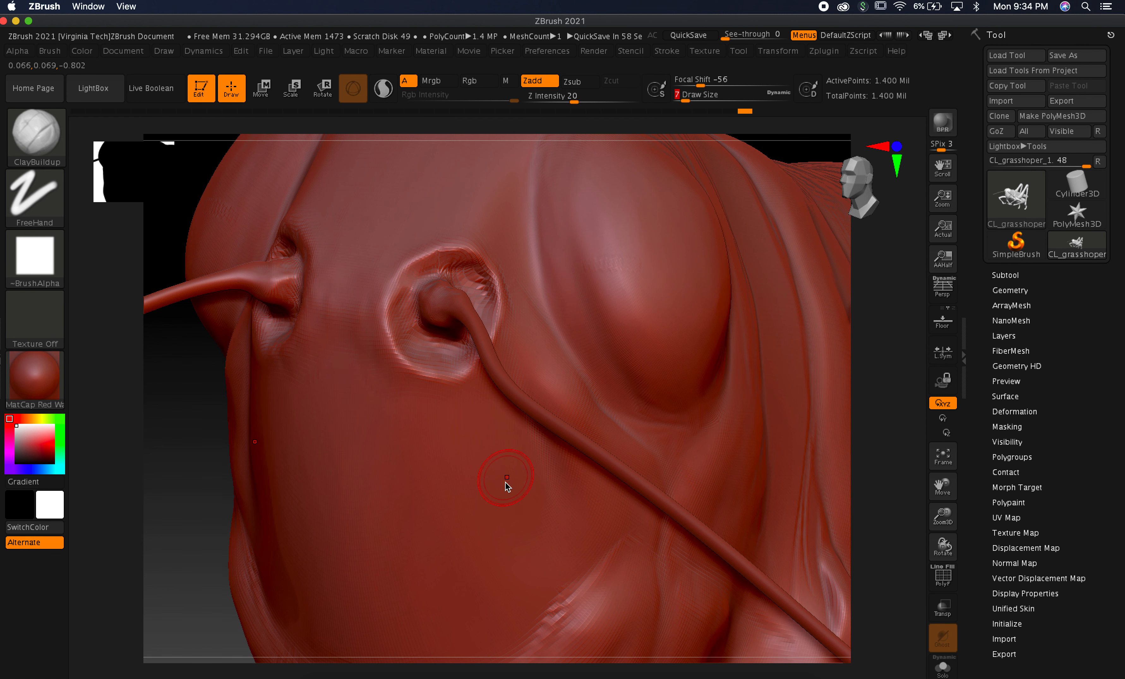
{"action": "key", "text": "super+Tab"}
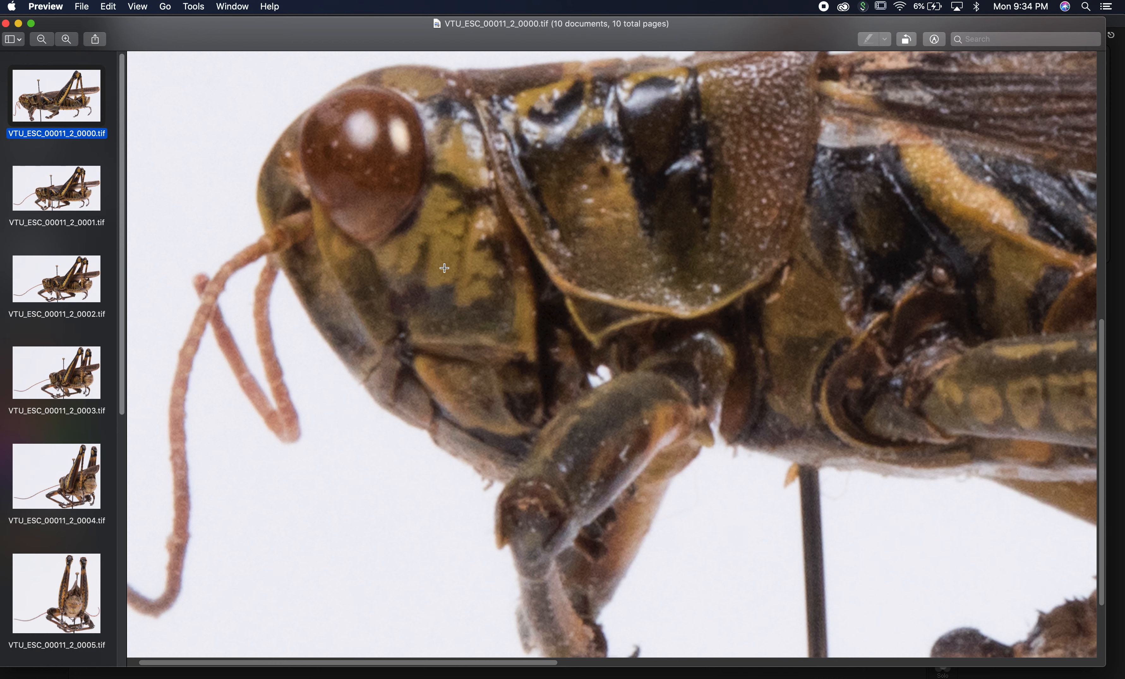
{"action": "key", "text": "super+Tab"}
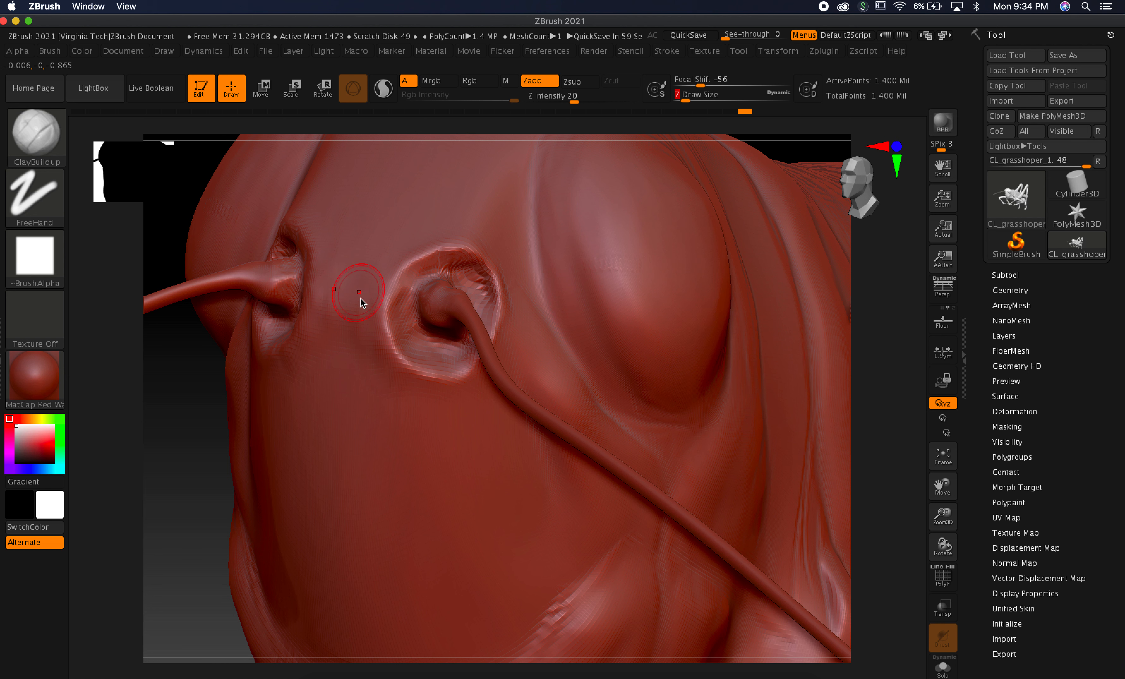
{"action": "mouse_move", "coordinate": [185, 410]}
{"action": "left_mouse_down"}
{"action": "mouse_move", "coordinate": [155, 382]}
{"action": "mouse_move", "coordinate": [384, 417]}
{"action": "left_mouse_up"}
{"action": "key", "text": "super+Tab"}
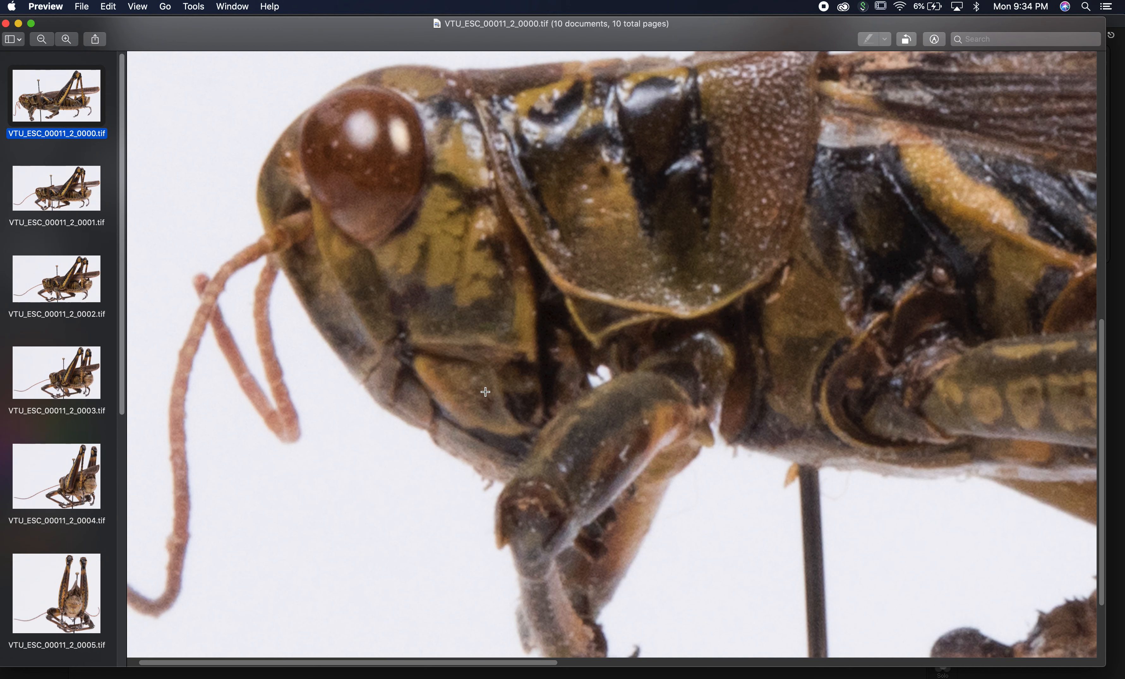
{"action": "key", "text": "super+Tab"}
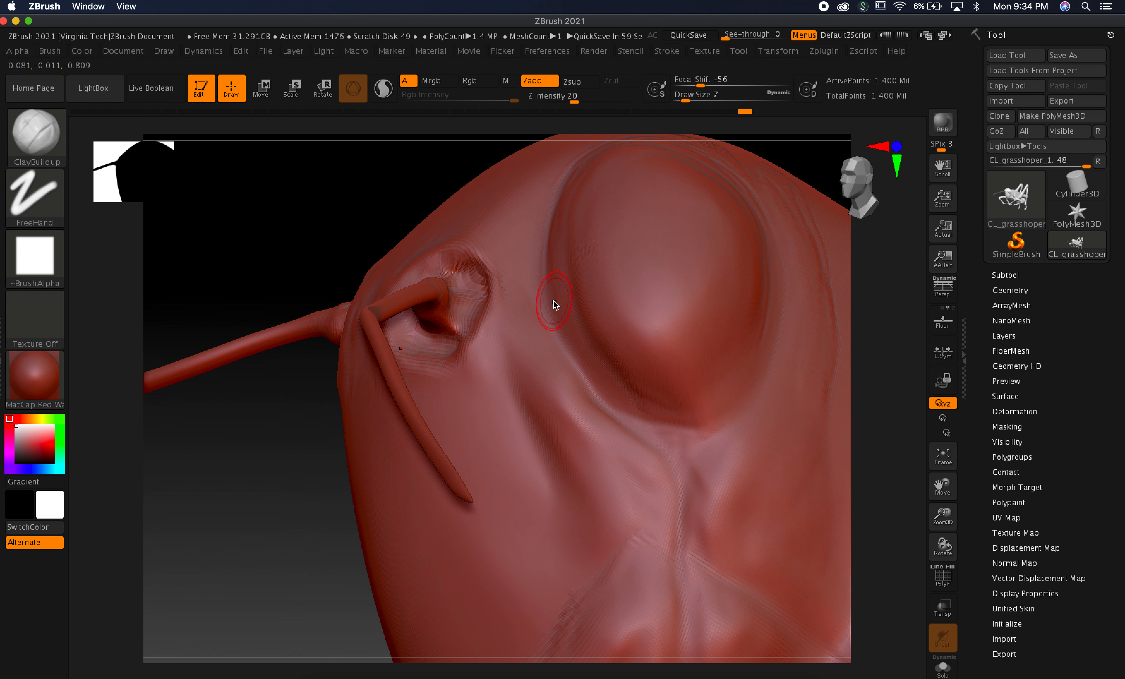
Build up a long ridge from beside the antenna socket down below the eye toward the cheek, then smooth it.
{"action": "mouse_move", "coordinate": [508, 318]}
{"action": "left_mouse_down"}
{"action": "mouse_move", "coordinate": [545, 483]}
{"action": "mouse_move", "coordinate": [588, 545]}
{"action": "mouse_move", "coordinate": [580, 470]}
{"action": "mouse_move", "coordinate": [527, 359]}
{"action": "mouse_move", "coordinate": [557, 431]}
{"action": "mouse_move", "coordinate": [551, 393]}
{"action": "left_mouse_up"}
{"action": "mouse_move", "coordinate": [508, 277]}
{"action": "left_mouse_down"}
{"action": "mouse_move", "coordinate": [588, 492]}
{"action": "mouse_move", "coordinate": [638, 511]}
{"action": "mouse_move", "coordinate": [596, 575]}
{"action": "mouse_move", "coordinate": [618, 537]}
{"action": "mouse_move", "coordinate": [639, 563]}
{"action": "left_mouse_up"}
{"action": "mouse_move", "coordinate": [635, 499]}
{"action": "left_mouse_down"}
{"action": "mouse_move", "coordinate": [586, 469]}
{"action": "mouse_move", "coordinate": [582, 503]}
{"action": "left_mouse_up"}
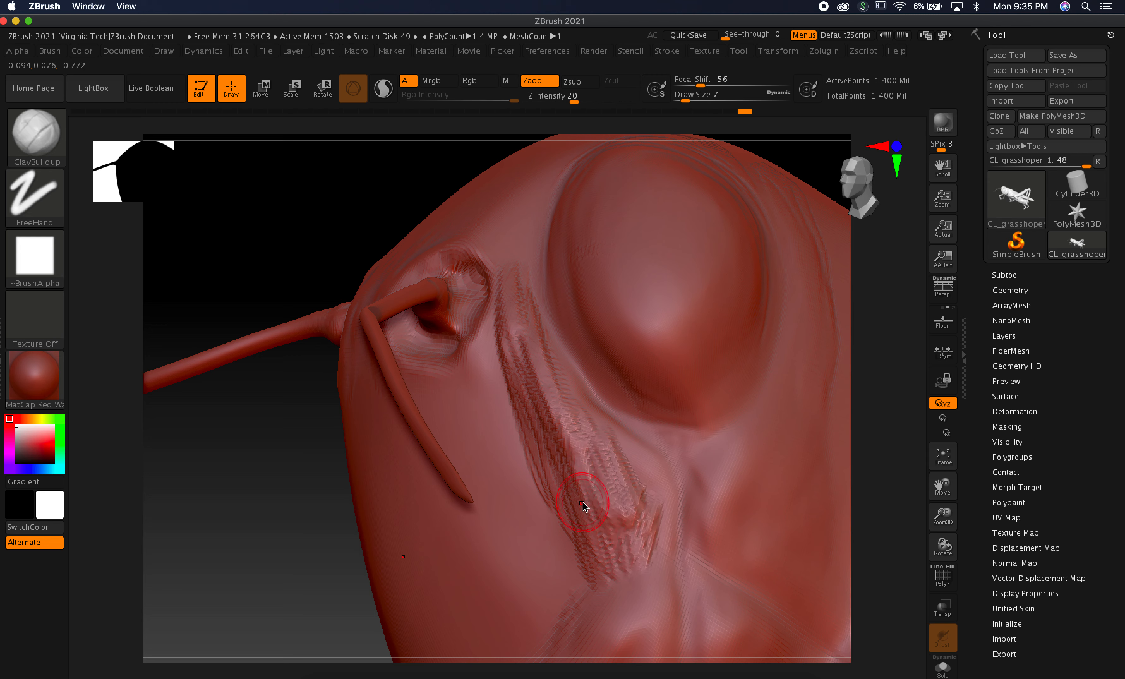
{"action": "left_click_drag", "start_coordinate": [502, 498], "coordinate": [536, 505]}
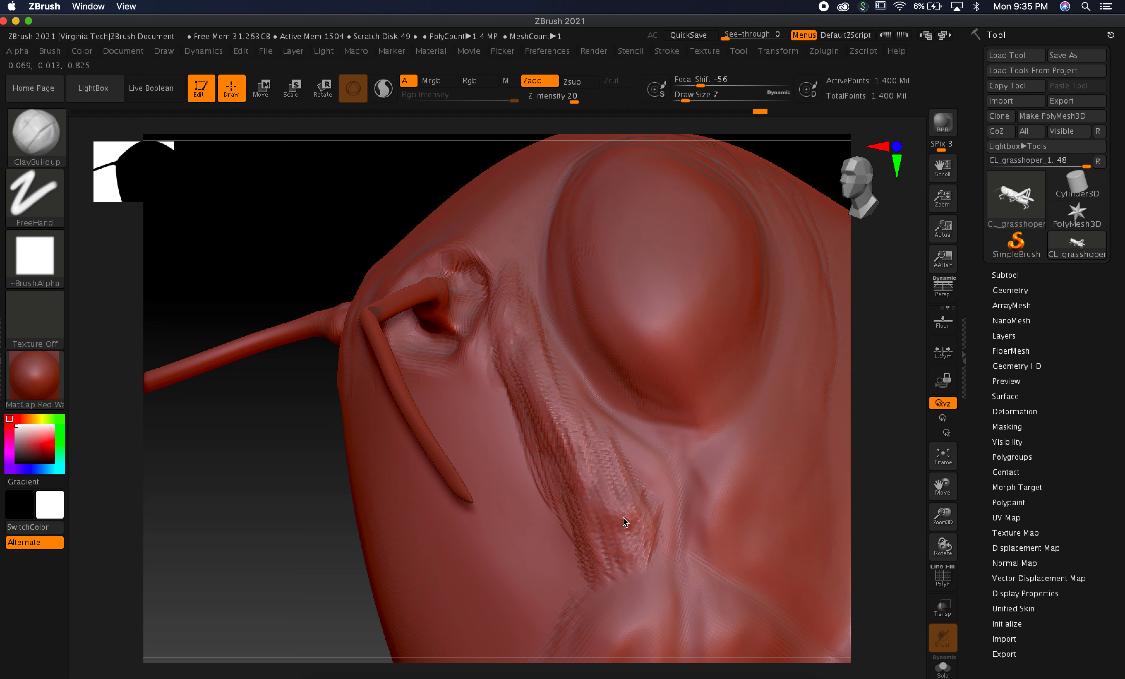
{"action": "key", "text": "shift"}
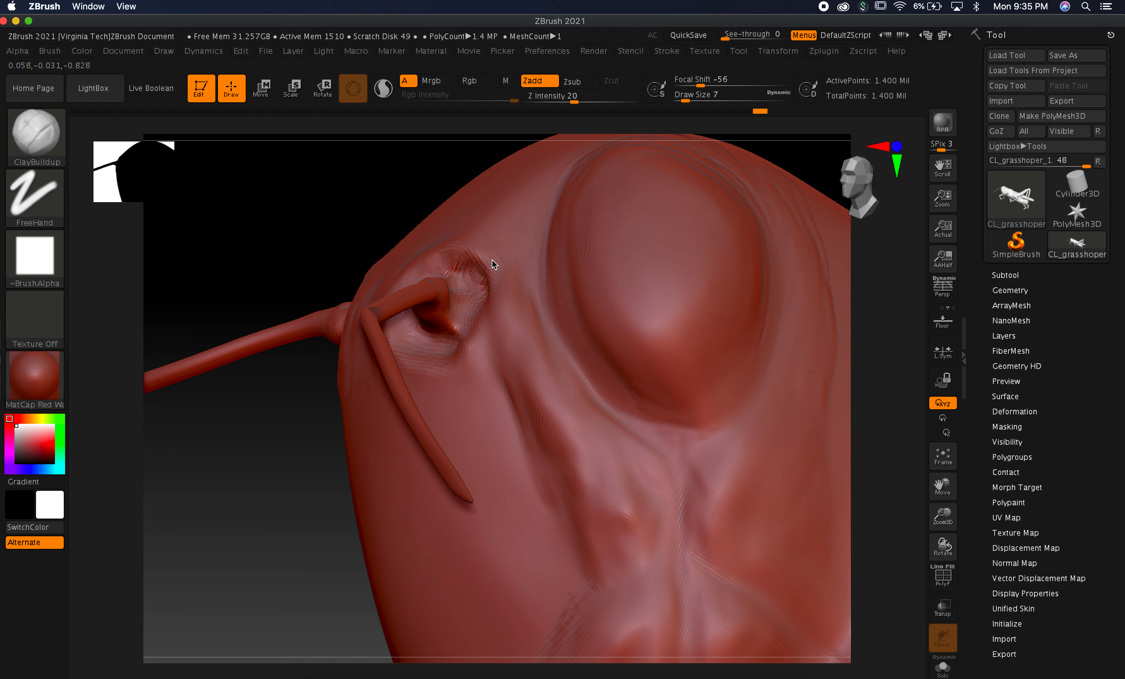
Build up the face surface between the two antenna sockets and around their lower edges with the ClayBuildup brush.
{"action": "left_click_drag", "start_coordinate": [308, 233], "coordinate": [470, 259]}
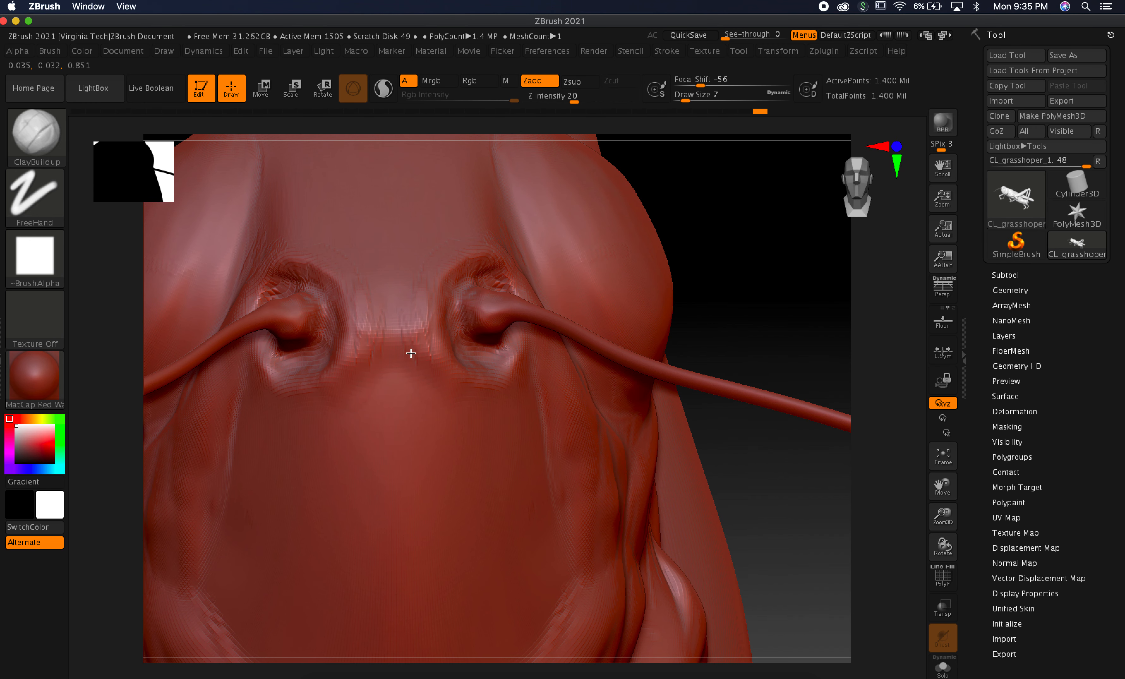
{"action": "mouse_move", "coordinate": [410, 392]}
{"action": "left_mouse_down"}
{"action": "mouse_move", "coordinate": [404, 361]}
{"action": "mouse_move", "coordinate": [393, 392]}
{"action": "left_mouse_up"}
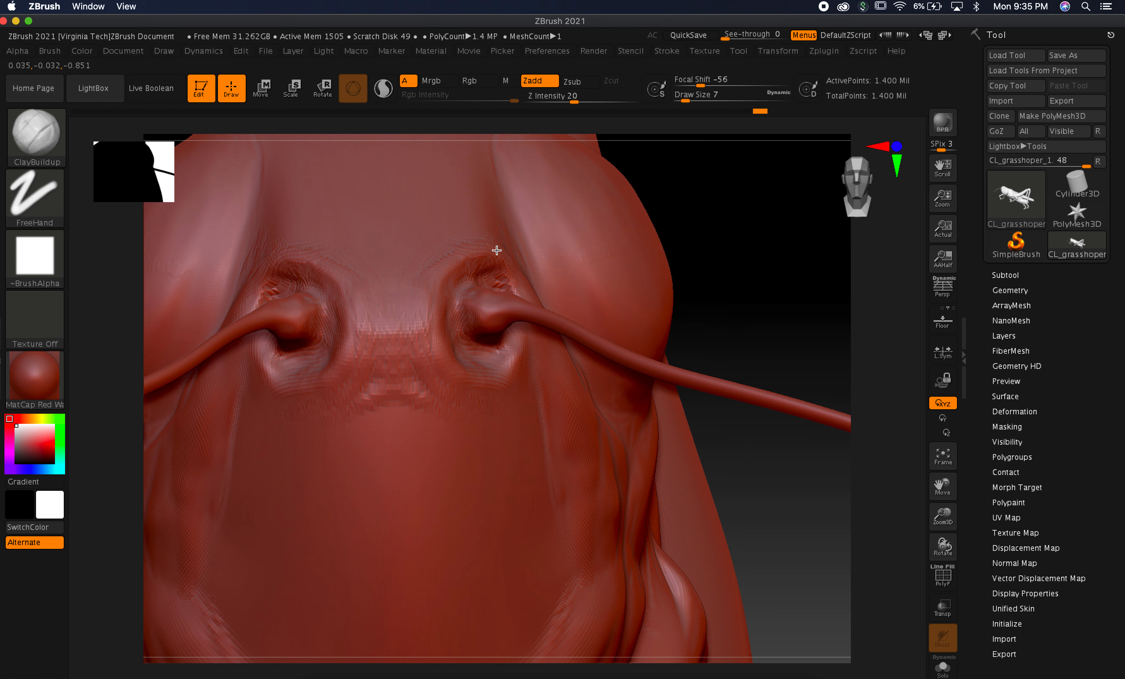
{"action": "mouse_move", "coordinate": [693, 233]}
{"action": "left_mouse_down"}
{"action": "mouse_move", "coordinate": [731, 226]}
{"action": "mouse_move", "coordinate": [701, 219]}
{"action": "left_mouse_up"}
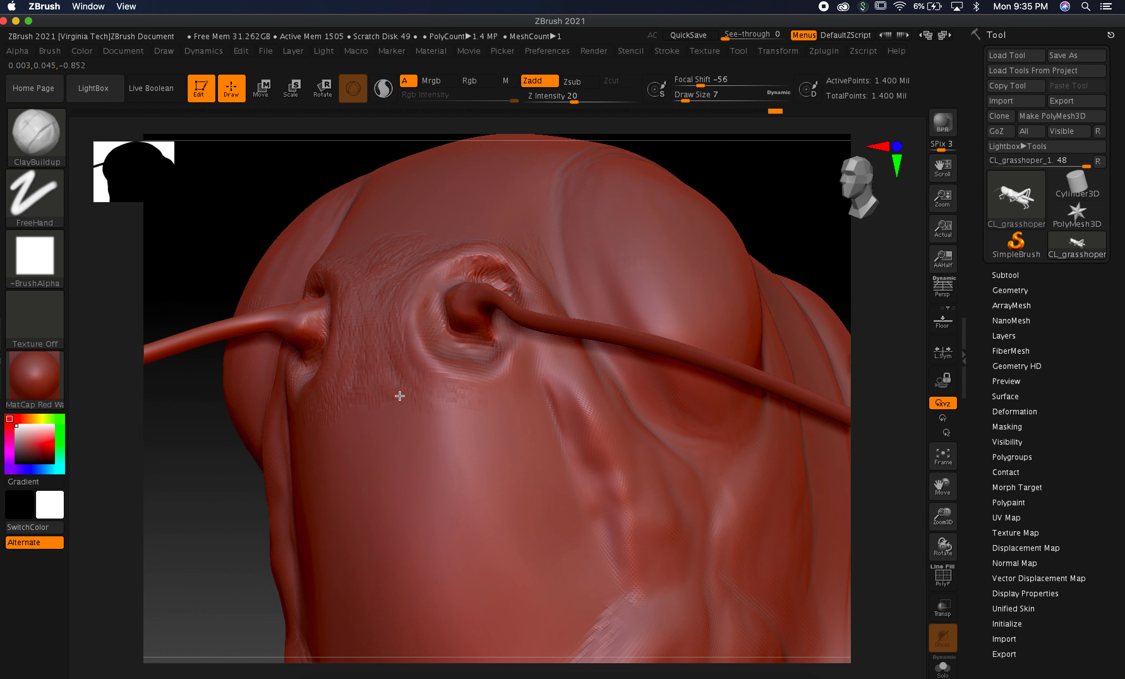
{"action": "left_click_drag", "start_coordinate": [516, 354], "coordinate": [518, 360]}
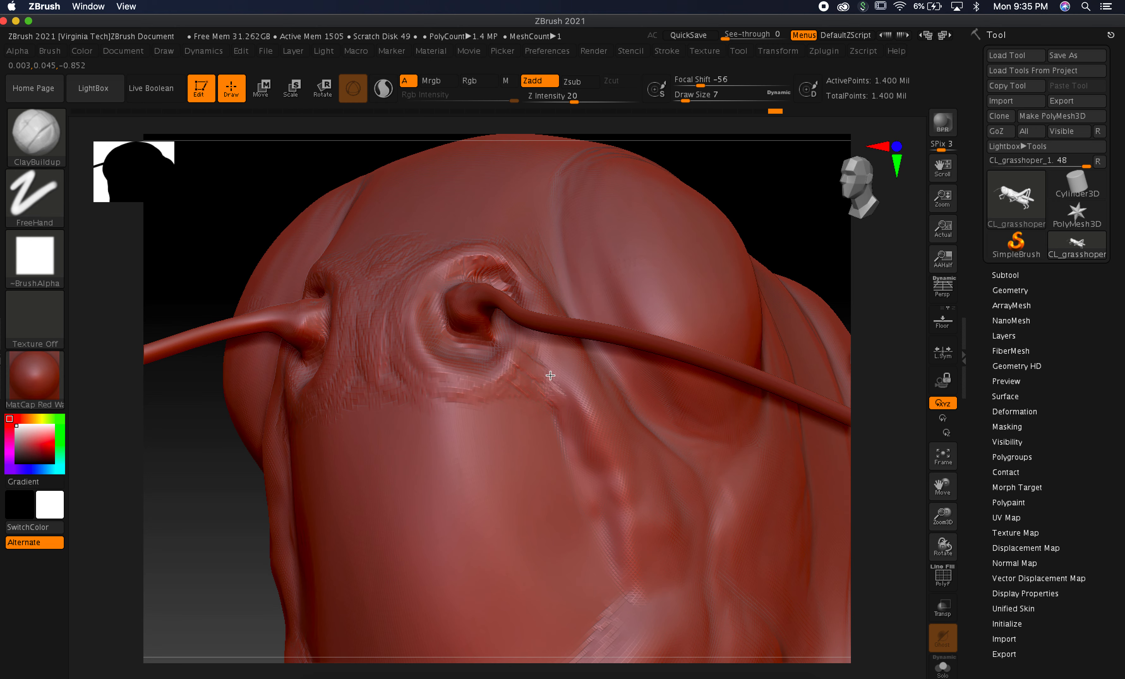
Compare the antenna socket area with the reference photo, then build up the surface between the socket and the eye with ClayBuildup.
{"action": "left_click_drag", "start_coordinate": [768, 195], "coordinate": [755, 206]}
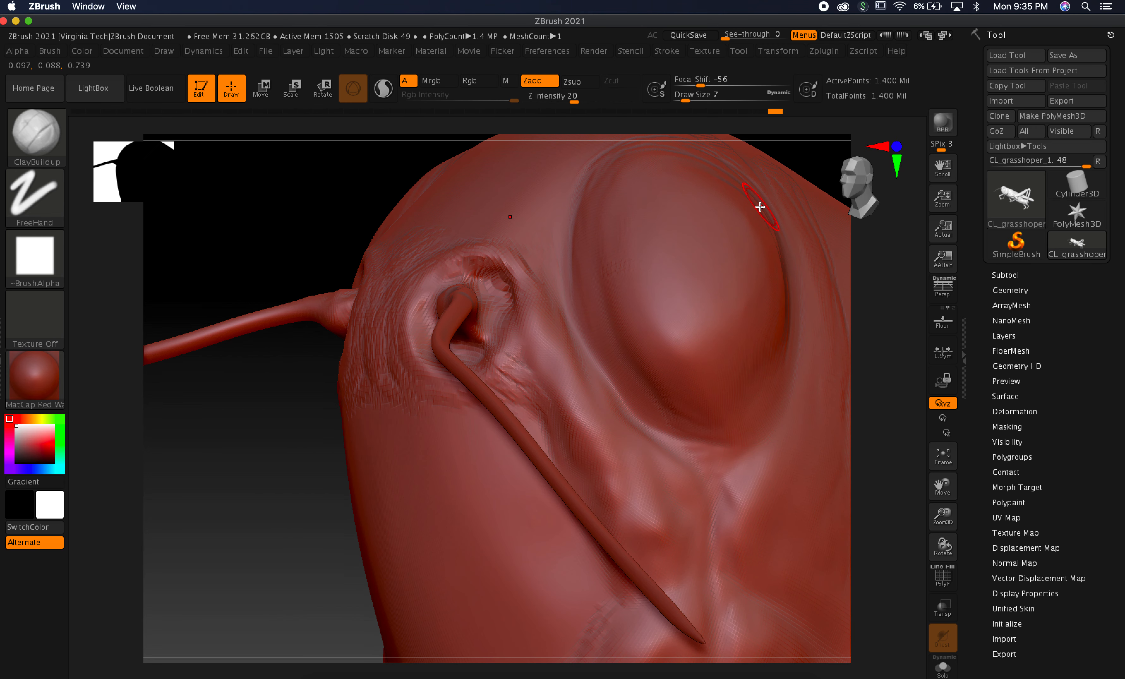
{"action": "key", "text": "super+Tab"}
{"action": "key", "text": "super+Tab"}
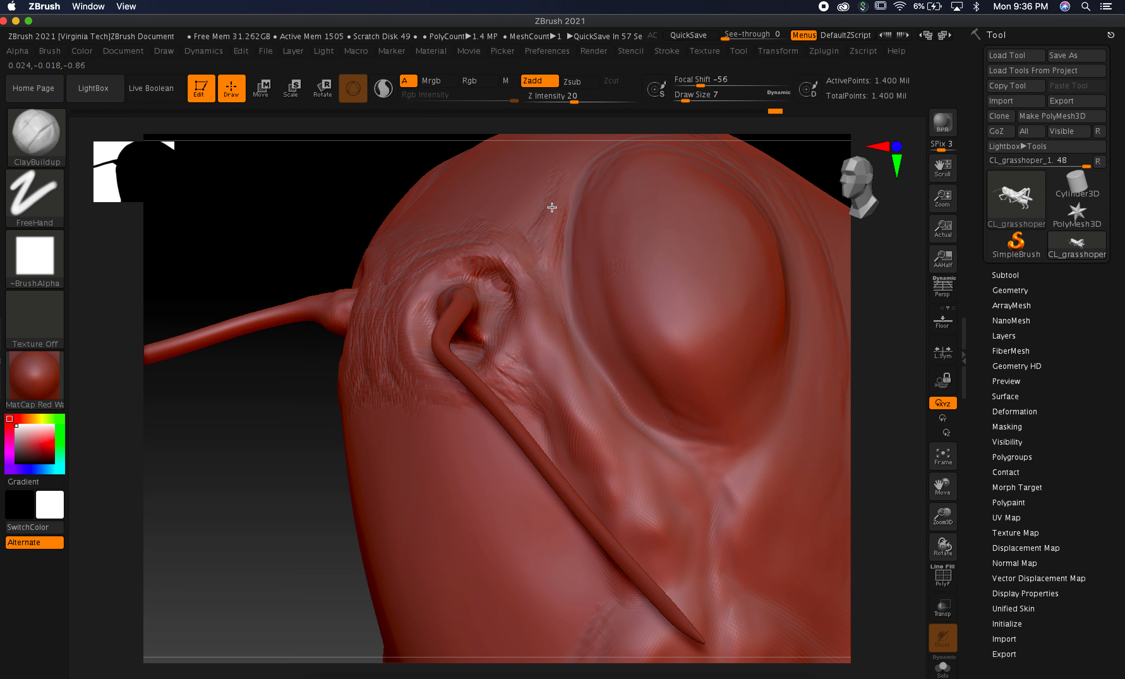
{"action": "mouse_move", "coordinate": [513, 234]}
{"action": "left_mouse_down"}
{"action": "mouse_move", "coordinate": [528, 251]}
{"action": "mouse_move", "coordinate": [525, 239]}
{"action": "left_mouse_up"}
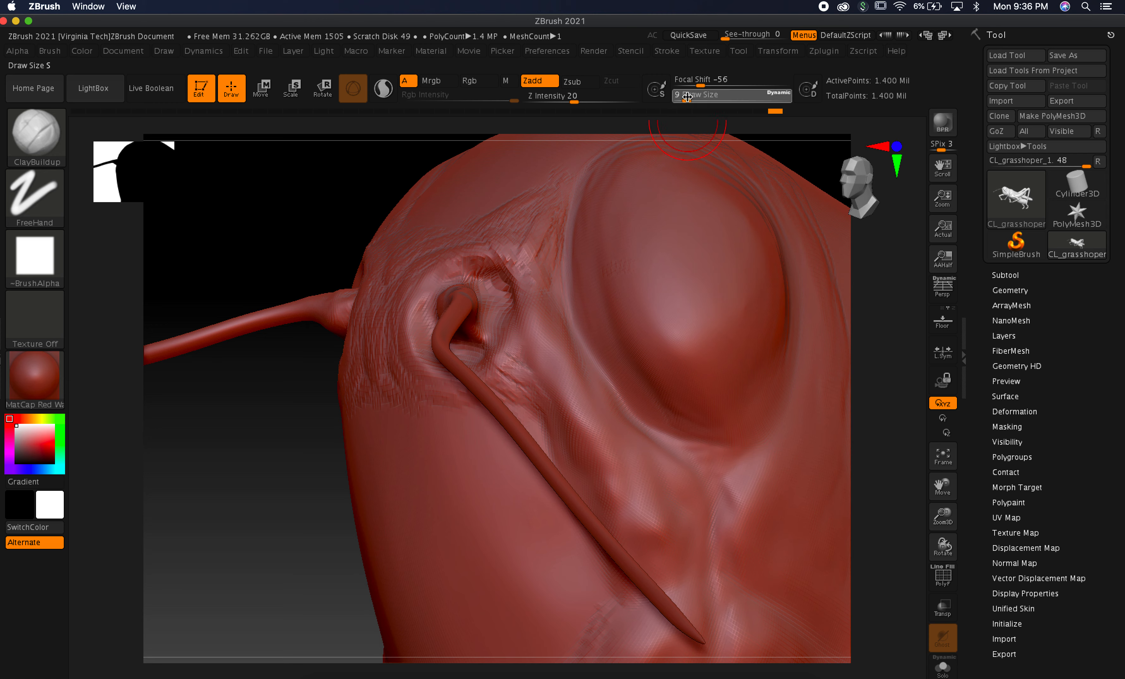
Smooth the built-up clay strokes around the antenna socket and across the face between both sockets at Draw Size 11.
{"action": "key", "text": "shift"}
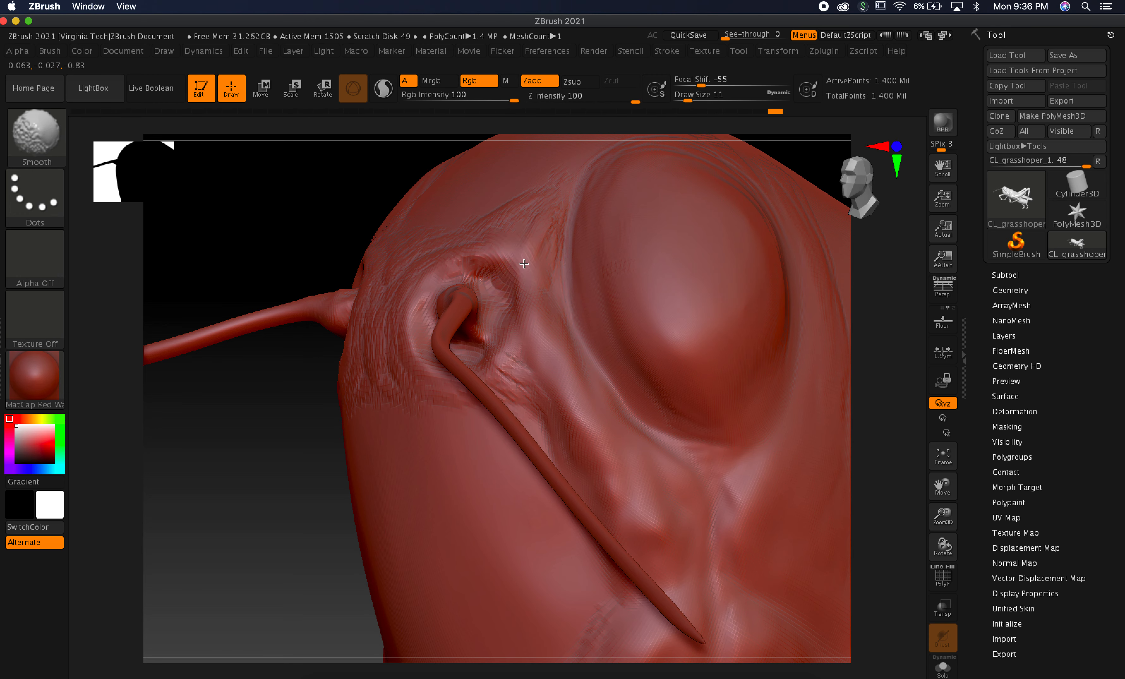
{"action": "mouse_move", "coordinate": [556, 222]}
{"action": "left_mouse_down", "text": "shift"}
{"action": "mouse_move", "coordinate": [485, 273]}
{"action": "mouse_move", "coordinate": [421, 293]}
{"action": "mouse_move", "coordinate": [423, 344]}
{"action": "mouse_move", "coordinate": [502, 304]}
{"action": "mouse_move", "coordinate": [497, 335]}
{"action": "left_mouse_up", "text": "shift"}
{"action": "mouse_move", "coordinate": [552, 374]}
{"action": "left_mouse_down", "text": "shift"}
{"action": "mouse_move", "coordinate": [520, 373]}
{"action": "mouse_move", "coordinate": [532, 386]}
{"action": "left_mouse_up", "text": "shift"}
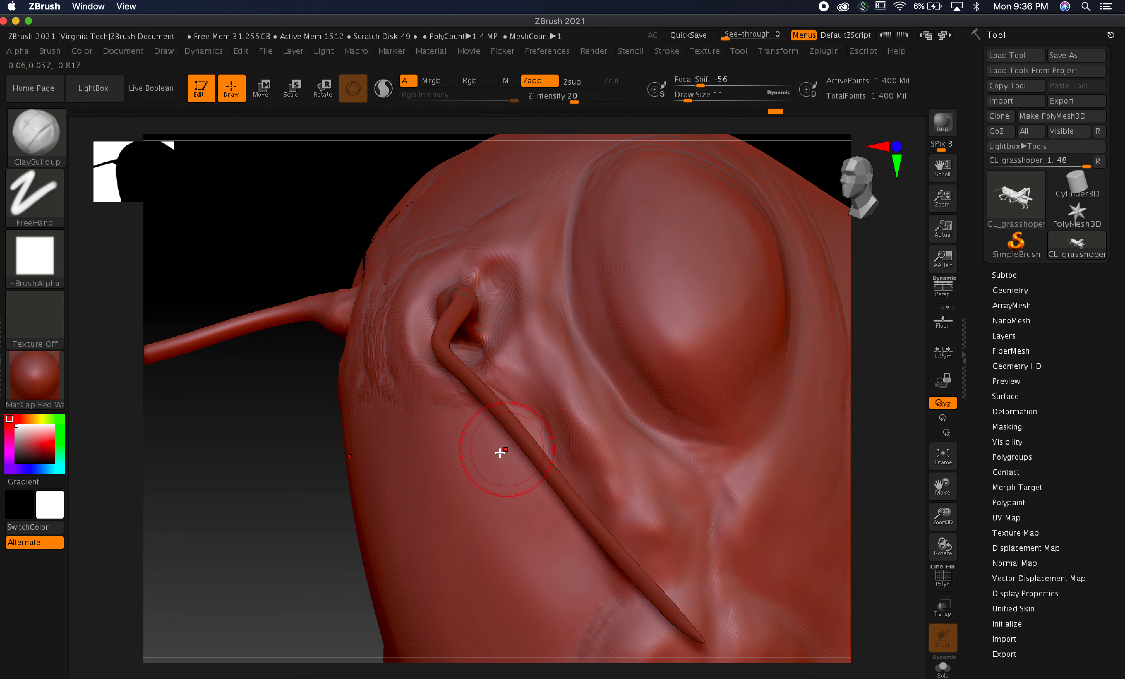
{"action": "left_click_drag", "start_coordinate": [267, 510], "coordinate": [288, 478]}
{"action": "key", "text": "shift"}
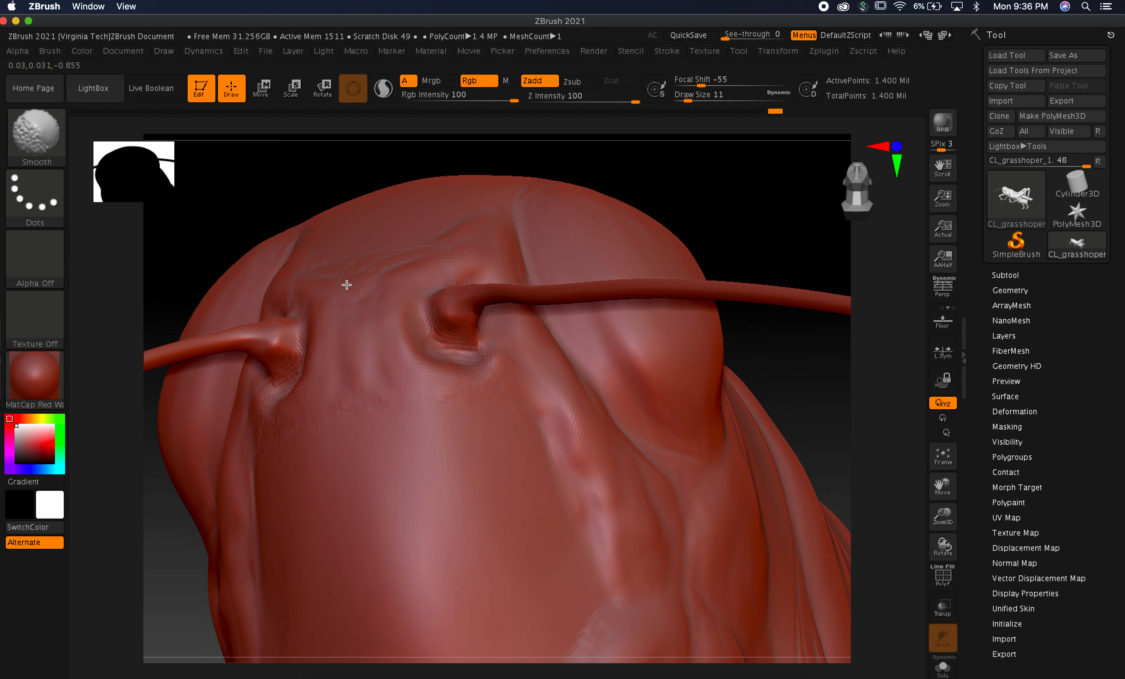
{"action": "key", "text": "shift"}
Soften the forehead above the antenna socket and the surface between the socket and the eye from the side.
{"action": "left_click_drag", "start_coordinate": [810, 379], "coordinate": [721, 393]}
{"action": "mouse_move", "coordinate": [355, 268]}
{"action": "left_mouse_down"}
{"action": "mouse_move", "coordinate": [334, 232]}
{"action": "mouse_move", "coordinate": [360, 293]}
{"action": "left_mouse_up"}
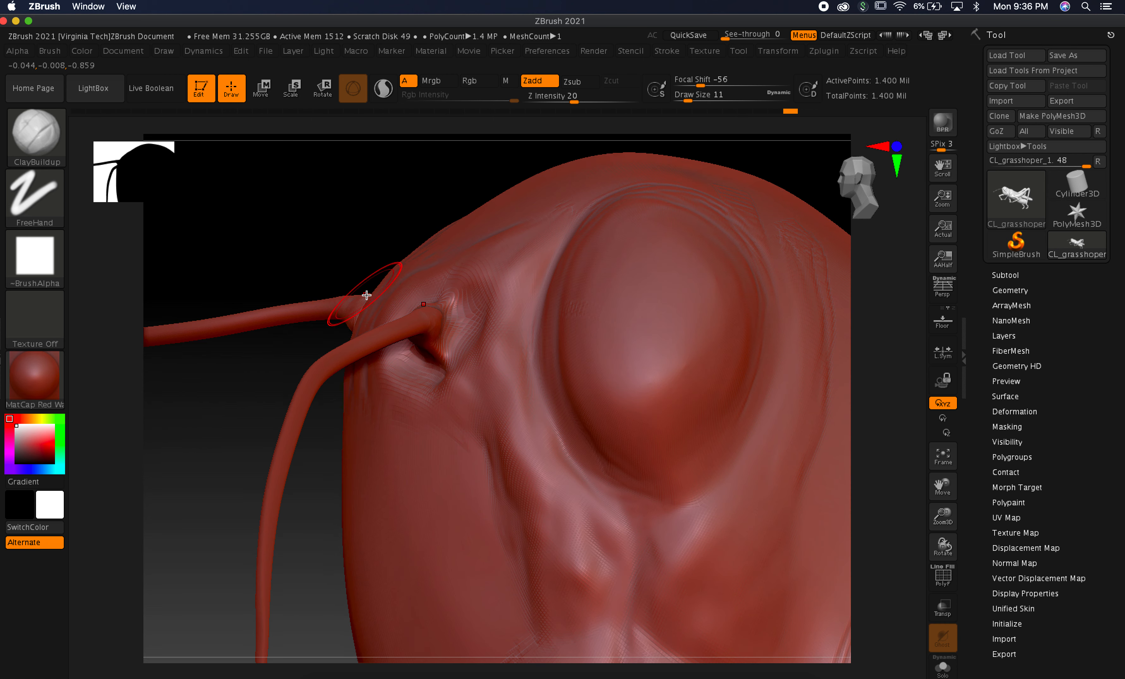
{"action": "key", "text": "shift"}
{"action": "key", "text": "shift"}
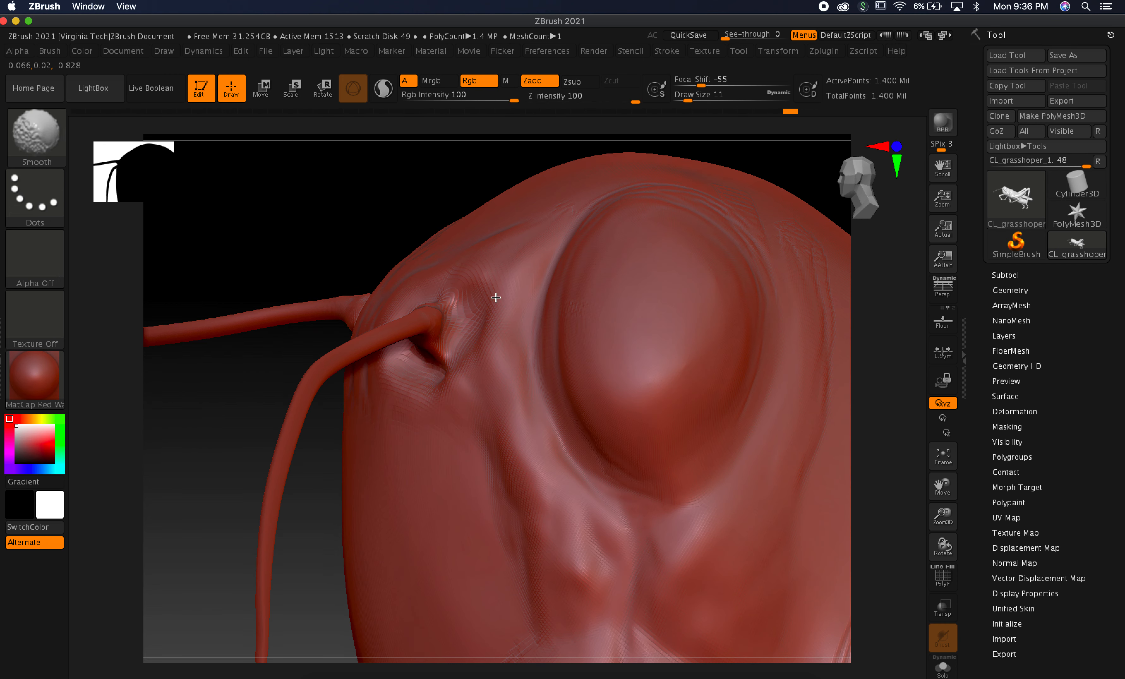
{"action": "left_click_drag", "start_coordinate": [471, 277], "coordinate": [484, 288], "text": "shift"}
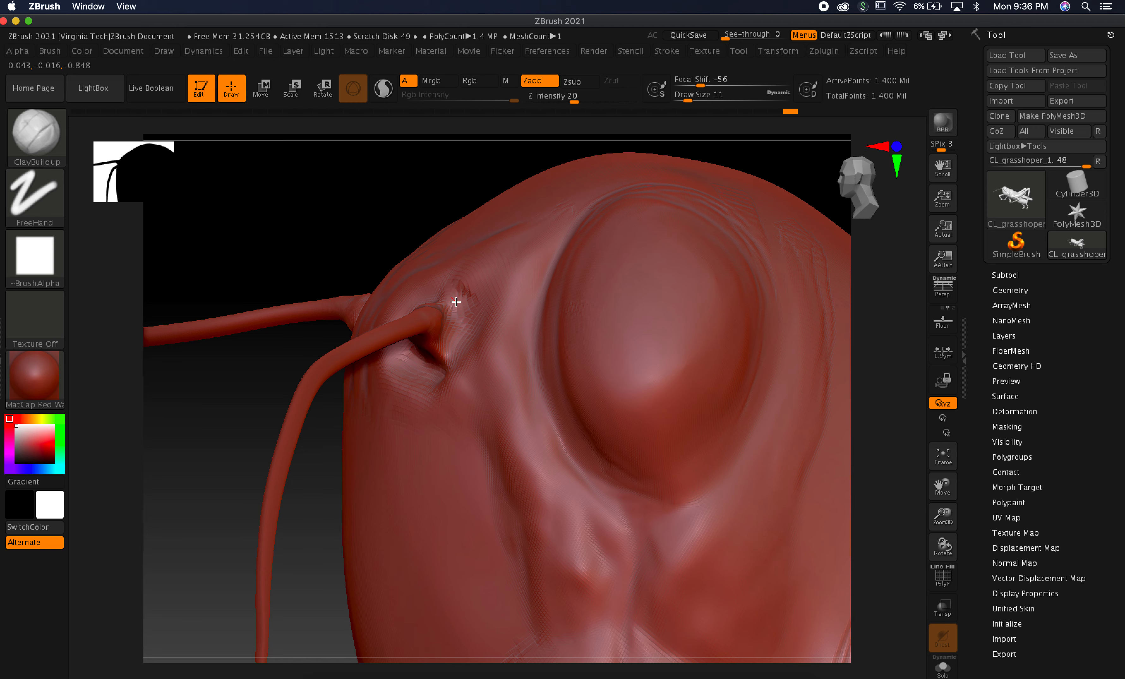
Fill the rough pit at the upper rim of the antenna socket with ClayBuildup and smooth it into the forehead.
{"action": "left_click_drag", "start_coordinate": [364, 211], "coordinate": [405, 221], "text": "alt"}
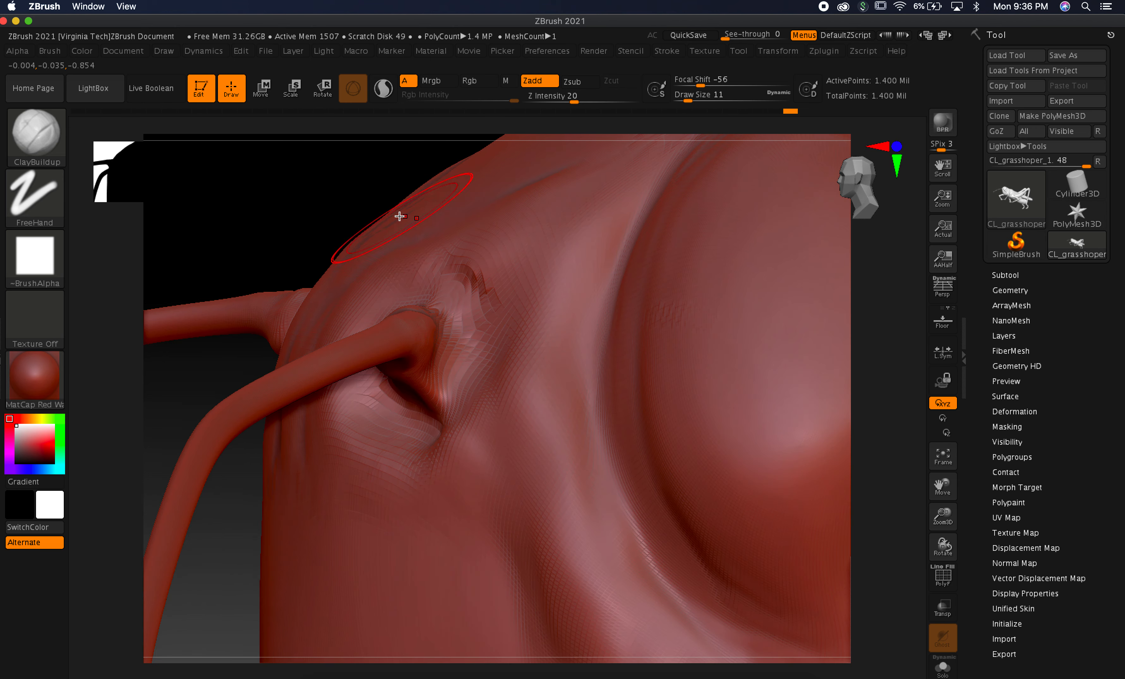
{"action": "left_click_drag", "start_coordinate": [299, 214], "coordinate": [369, 249]}
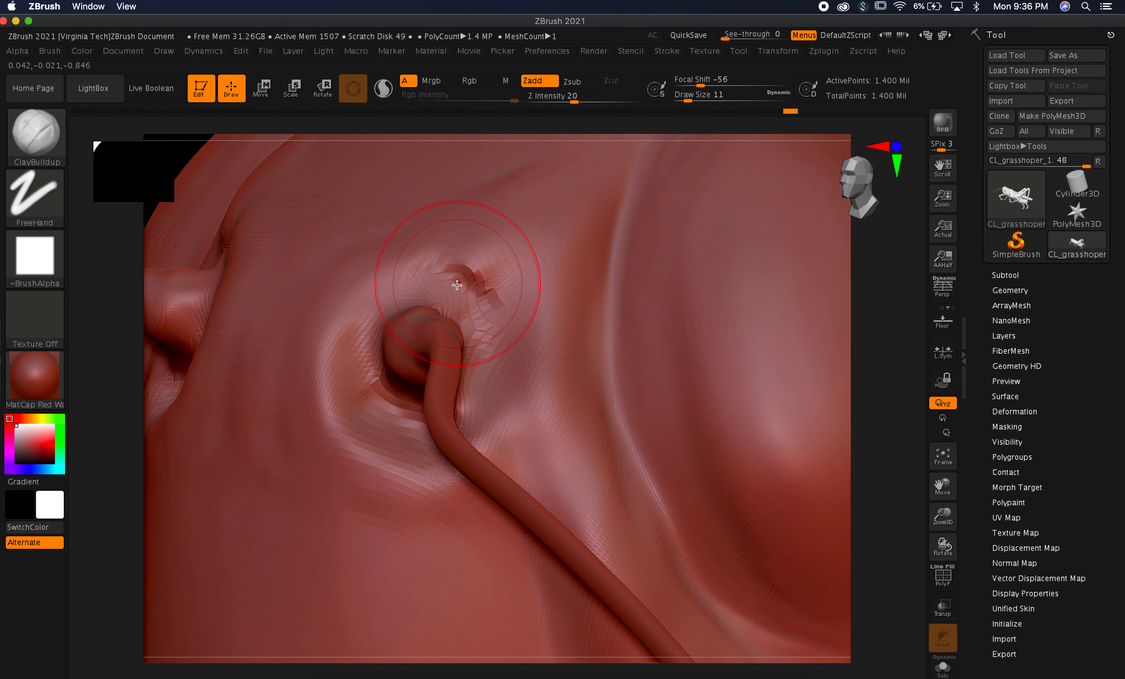
{"action": "left_click_drag", "start_coordinate": [456, 298], "coordinate": [473, 304]}
{"action": "left_click_drag", "start_coordinate": [485, 271], "coordinate": [481, 283], "text": "shift"}
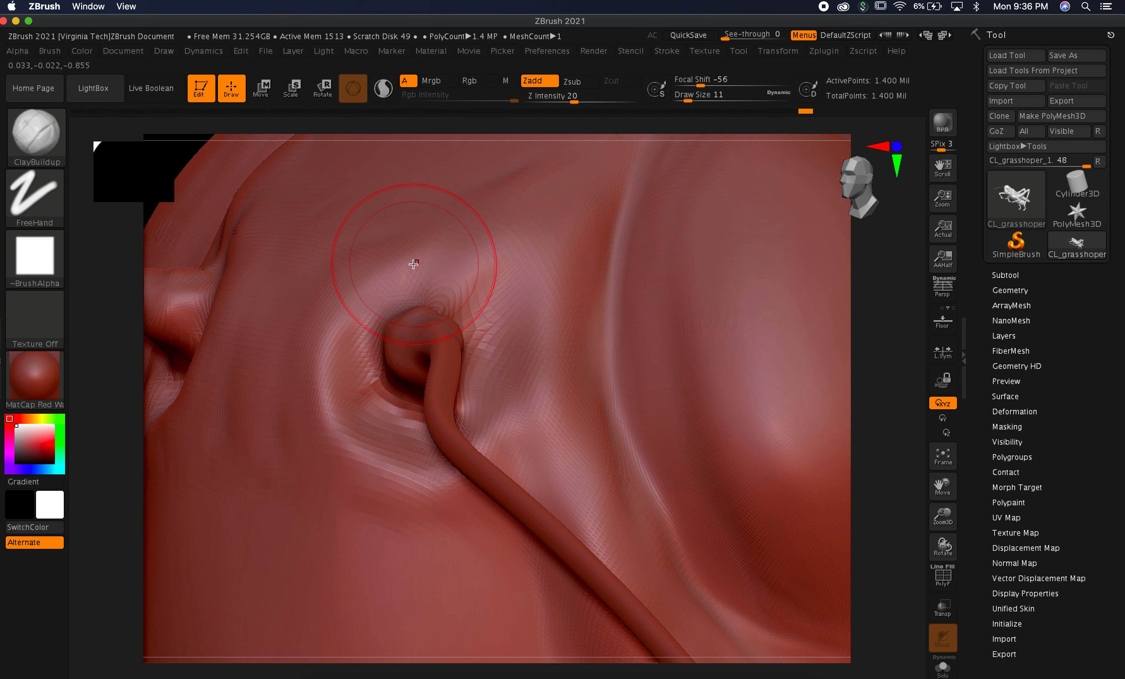
Examine the head, thorax and front legs from the side and three-quarter angles, then switch to the reference photo in Preview for comparison.
{"action": "left_click_drag", "start_coordinate": [942, 486], "coordinate": [912, 404]}
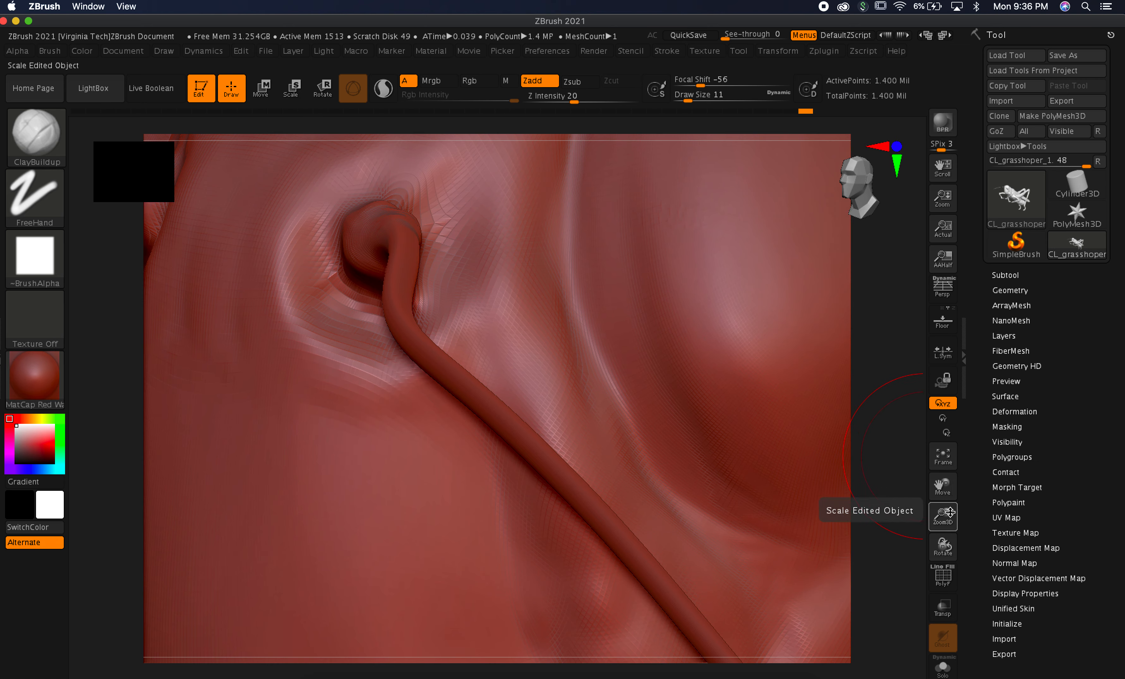
{"action": "left_click_drag", "start_coordinate": [945, 518], "coordinate": [631, 159]}
{"action": "key", "text": "shift"}
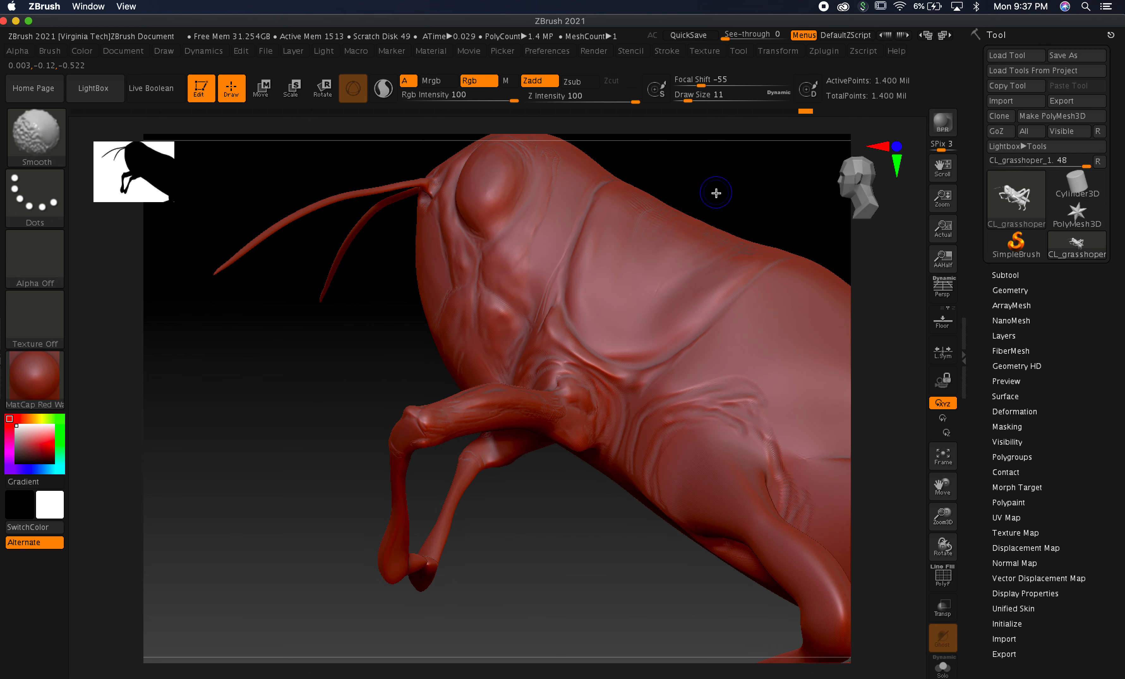
{"action": "left_click_drag", "start_coordinate": [730, 190], "coordinate": [718, 184], "text": "shift"}
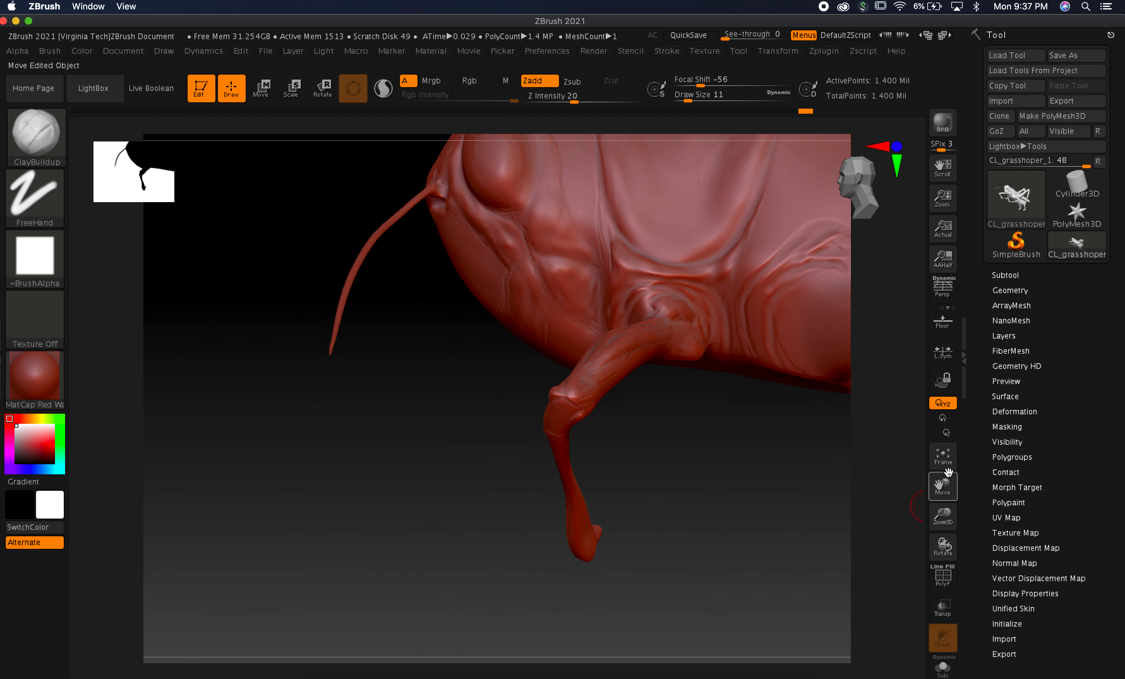
{"action": "left_click_drag", "start_coordinate": [953, 484], "coordinate": [846, 496]}
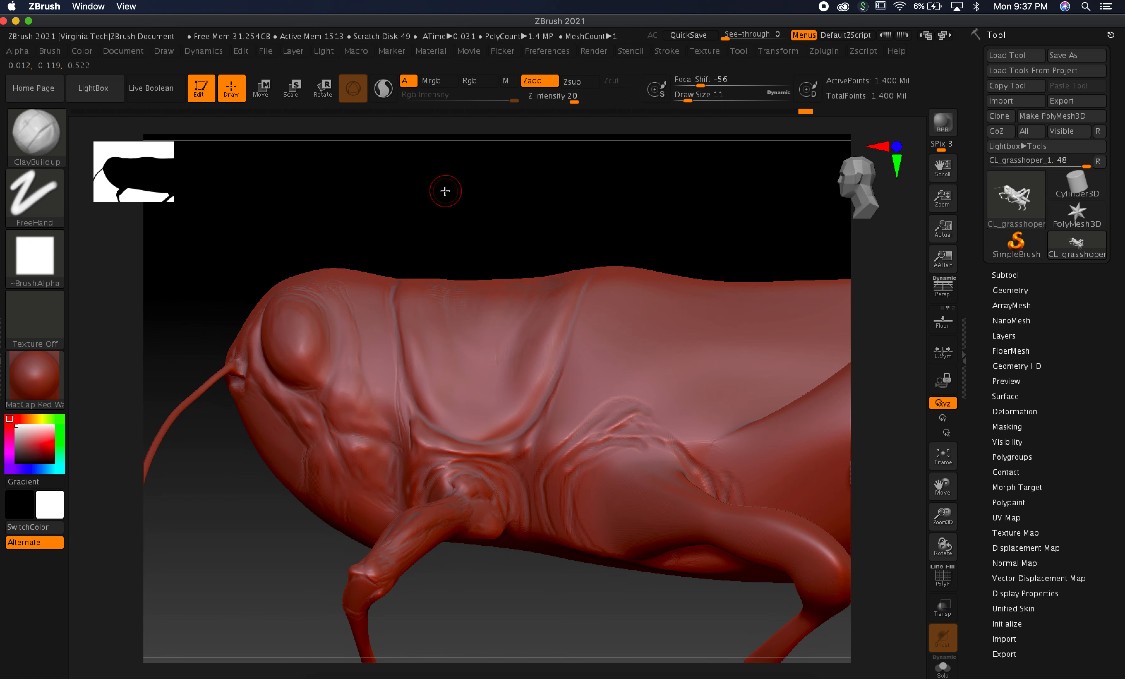
{"action": "left_click", "coordinate": [426, 202]}
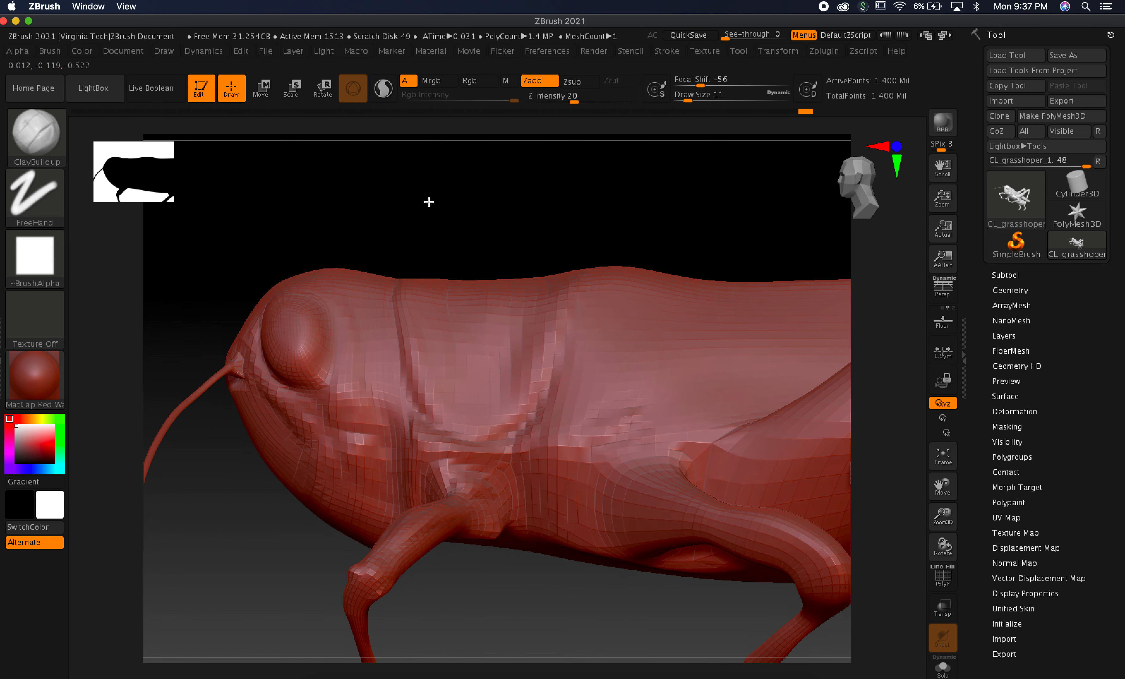
{"action": "left_click_drag", "start_coordinate": [429, 222], "coordinate": [368, 207]}
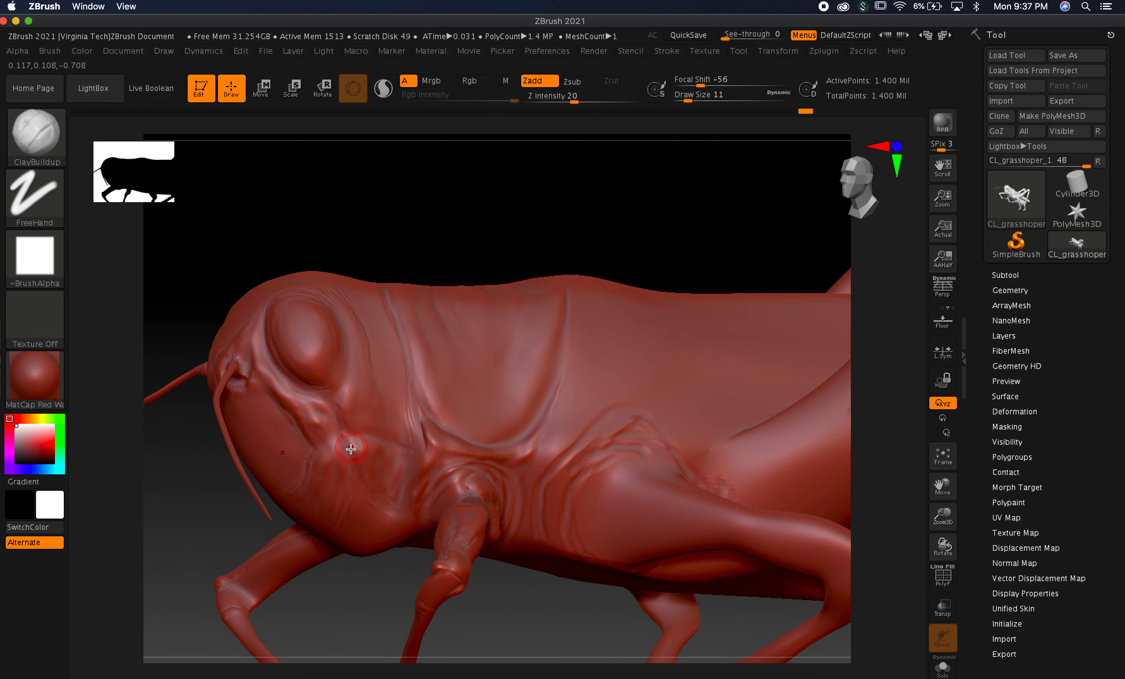
{"action": "left_click_drag", "start_coordinate": [493, 256], "coordinate": [452, 228]}
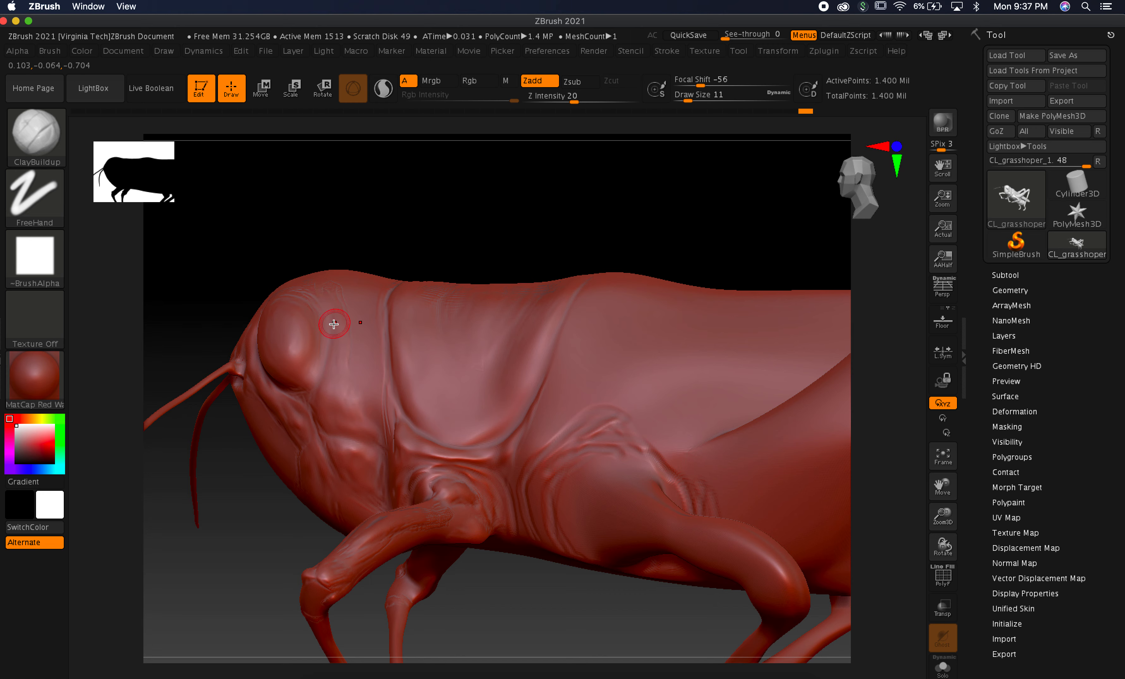
{"action": "left_click_drag", "start_coordinate": [465, 212], "coordinate": [475, 206]}
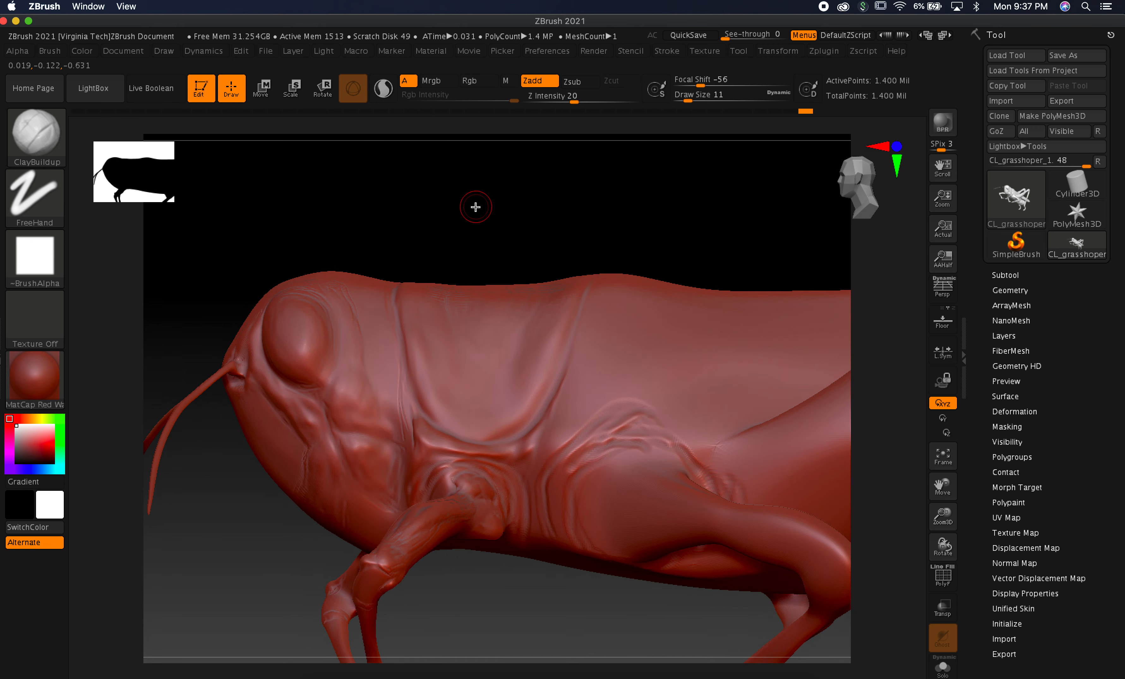
{"action": "left_click_drag", "start_coordinate": [500, 623], "coordinate": [427, 587]}
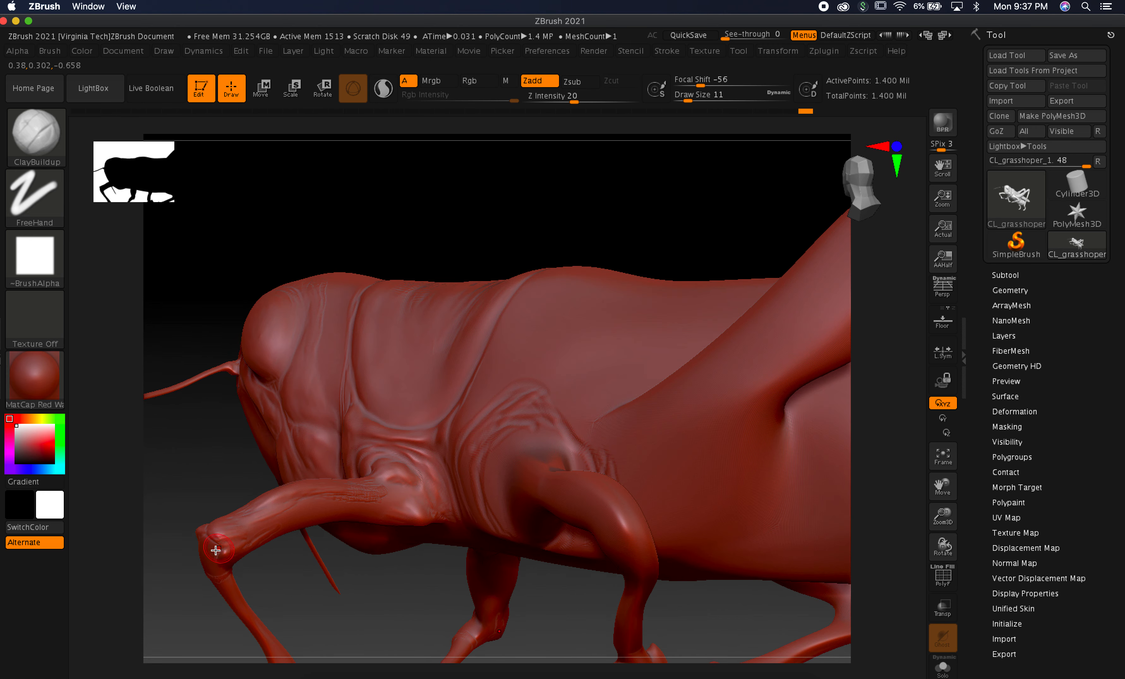
{"action": "left_click_drag", "start_coordinate": [310, 576], "coordinate": [374, 578]}
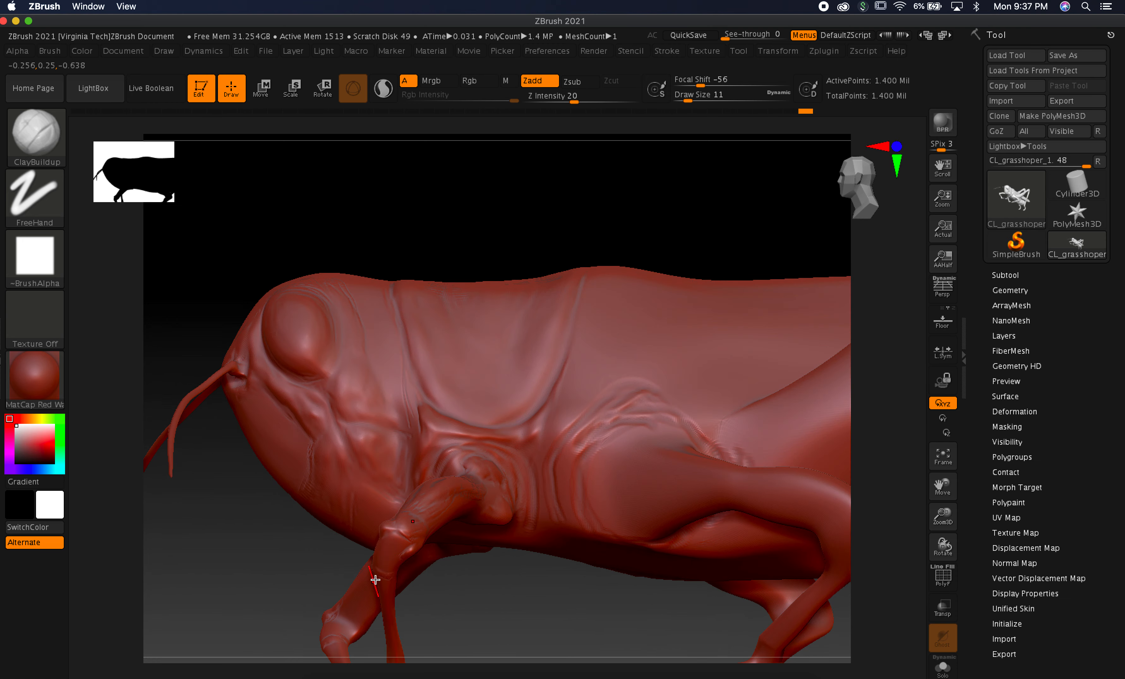
{"action": "key", "text": "ctrl"}
{"action": "key", "text": "super+Tab"}
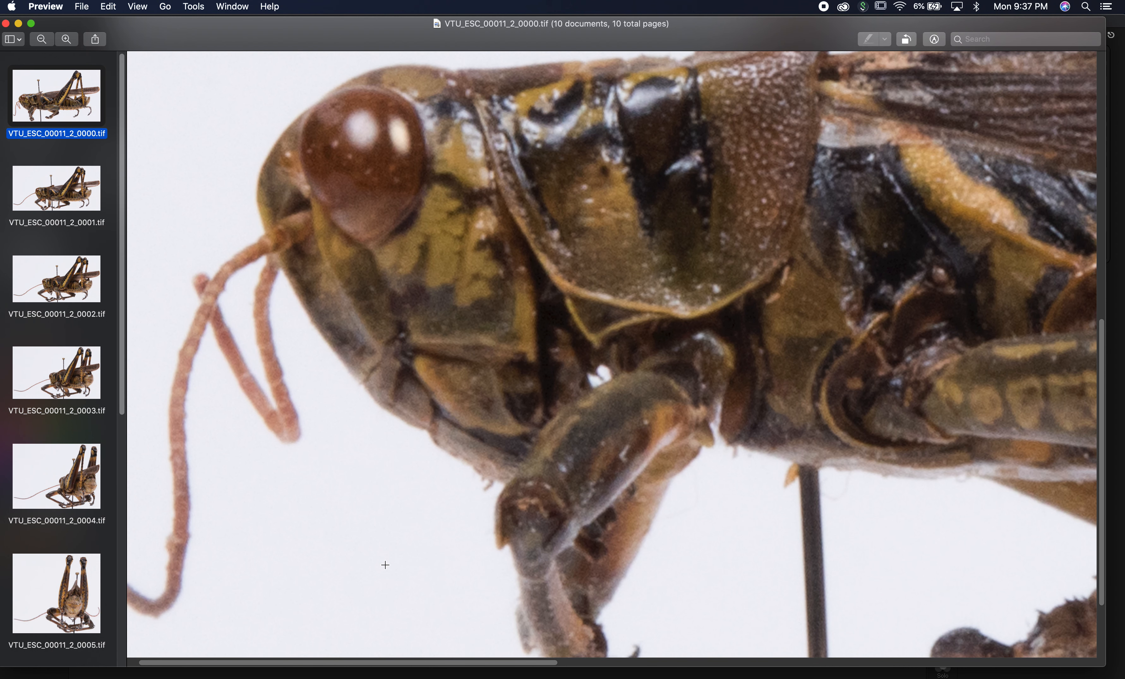